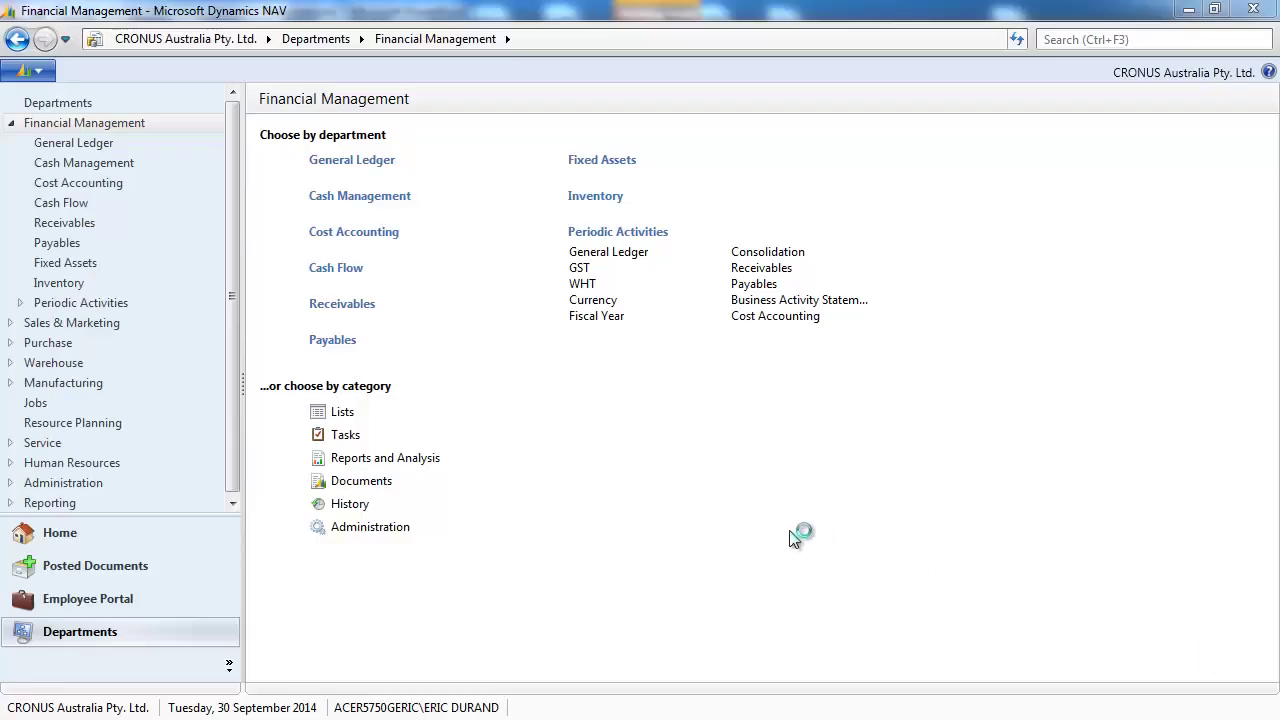
Step: Open the 2013 G/L budget for editing from General Ledger > G/L Budgets
{"action": "left_click", "coordinate": [364, 166]}
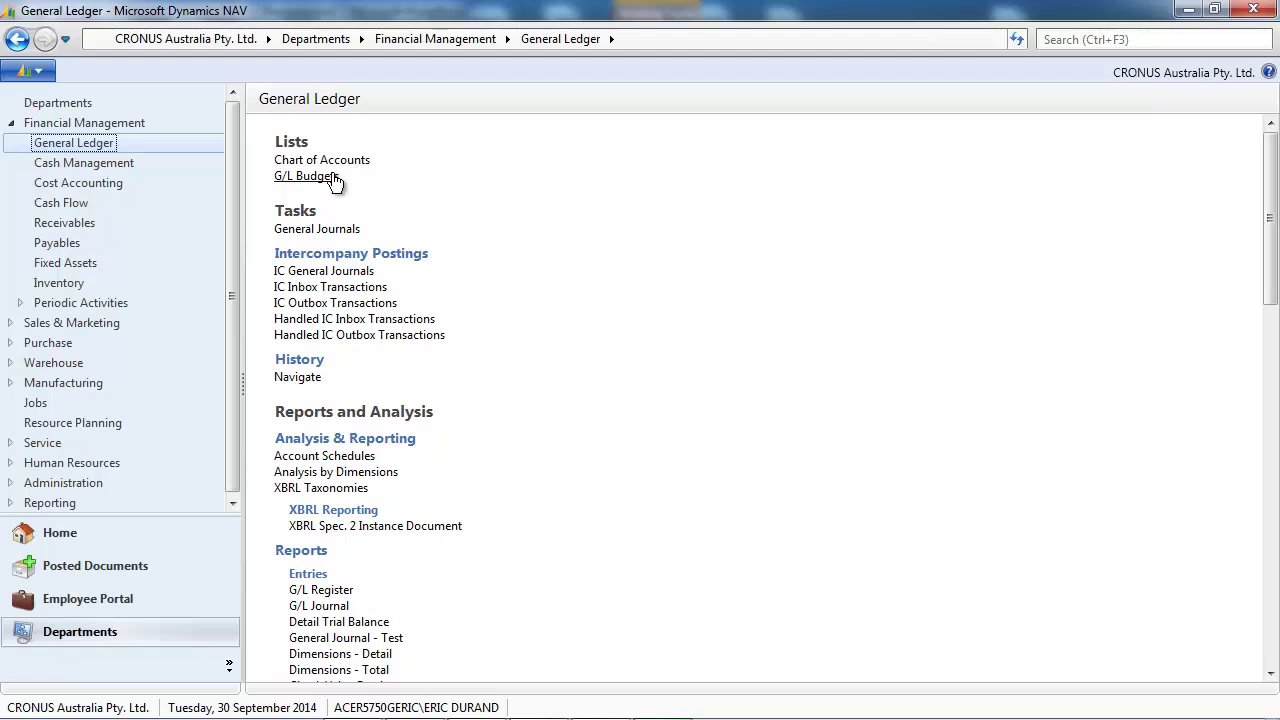
{"action": "left_click", "coordinate": [330, 178]}
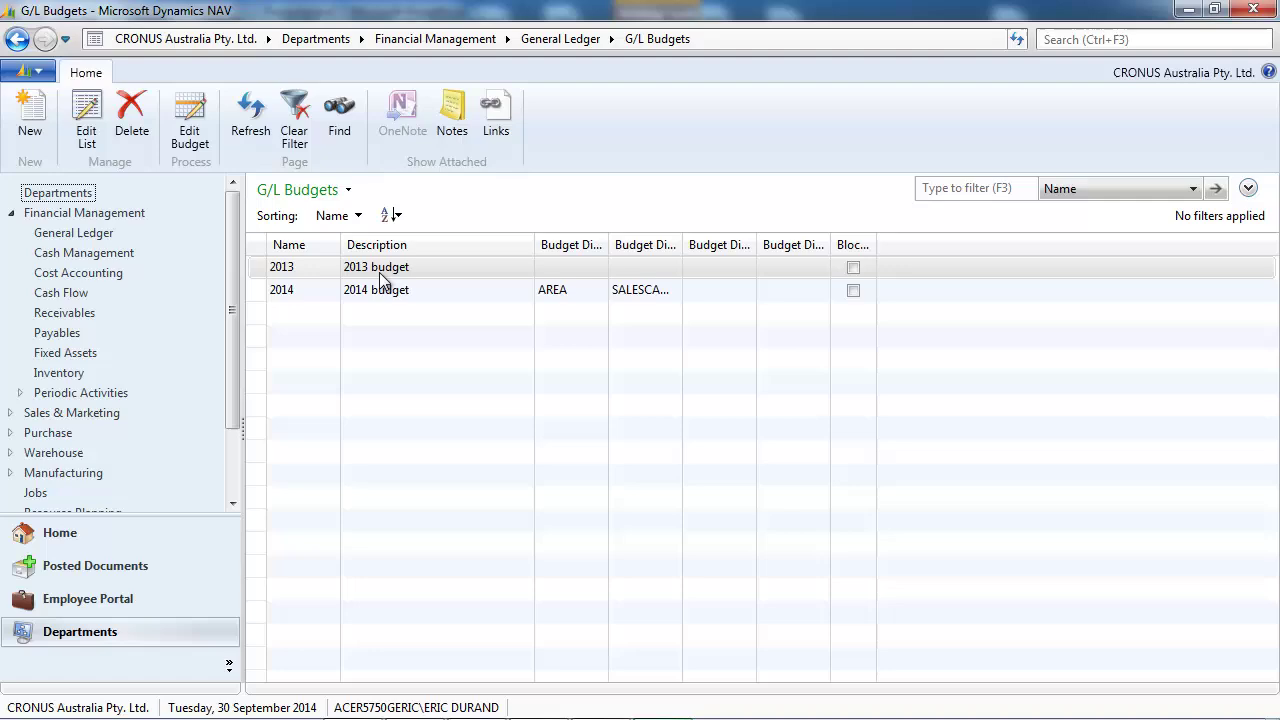
{"action": "right_click", "coordinate": [381, 274]}
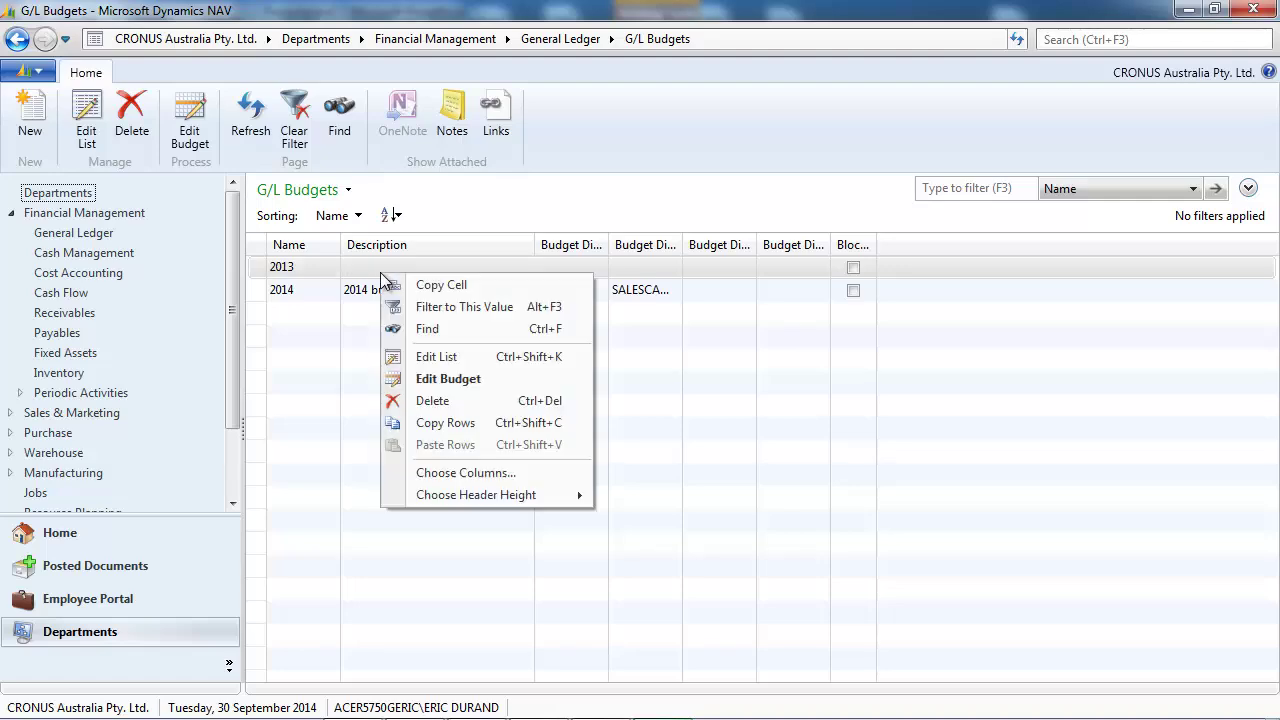
{"action": "left_click", "coordinate": [444, 378]}
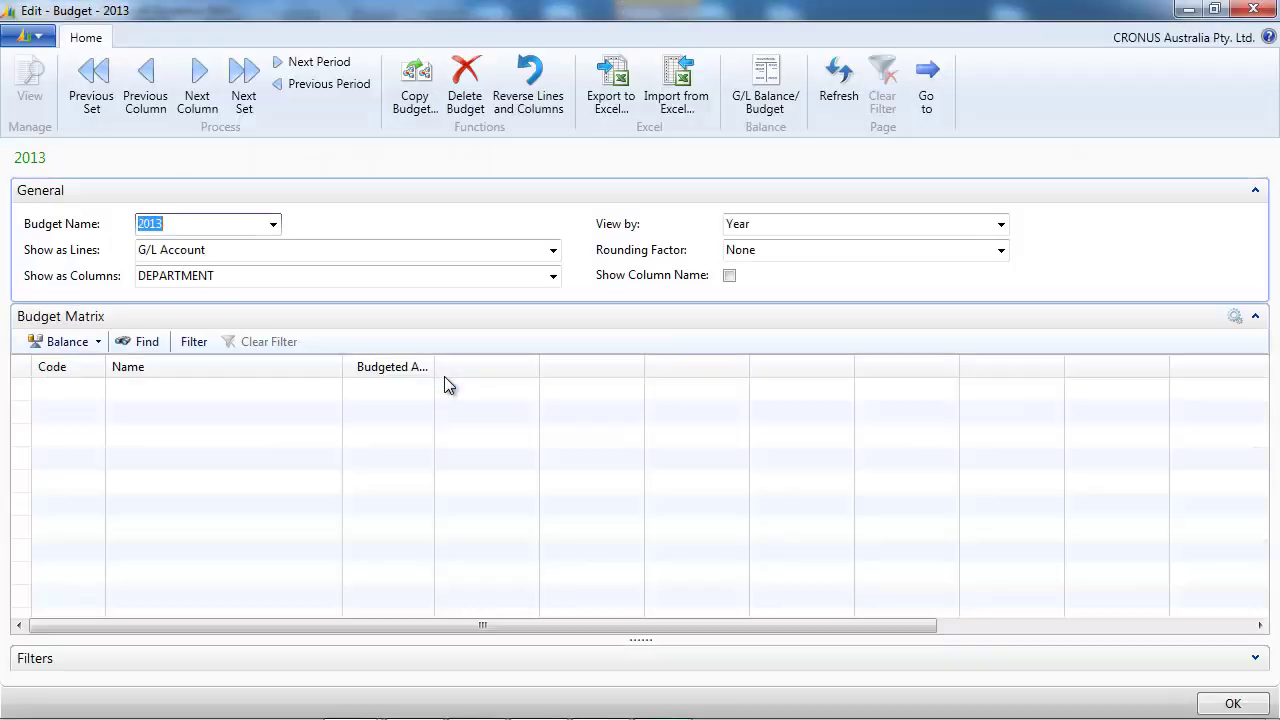
Step: Limit the budget's Date Filter to 01/01/13..31/12/13
{"action": "left_click", "coordinate": [1256, 657]}
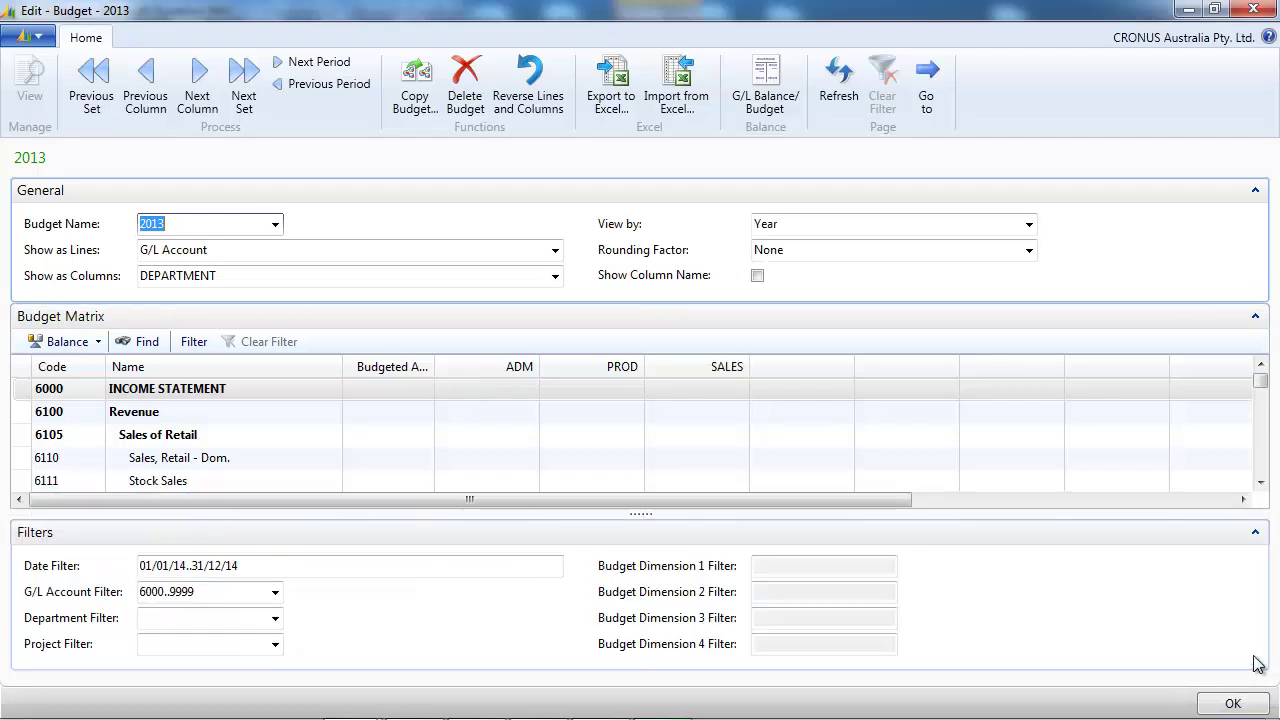
{"action": "left_click", "coordinate": [186, 566]}
{"action": "key", "text": "BackSpace"}
{"action": "type", "text": "3"}
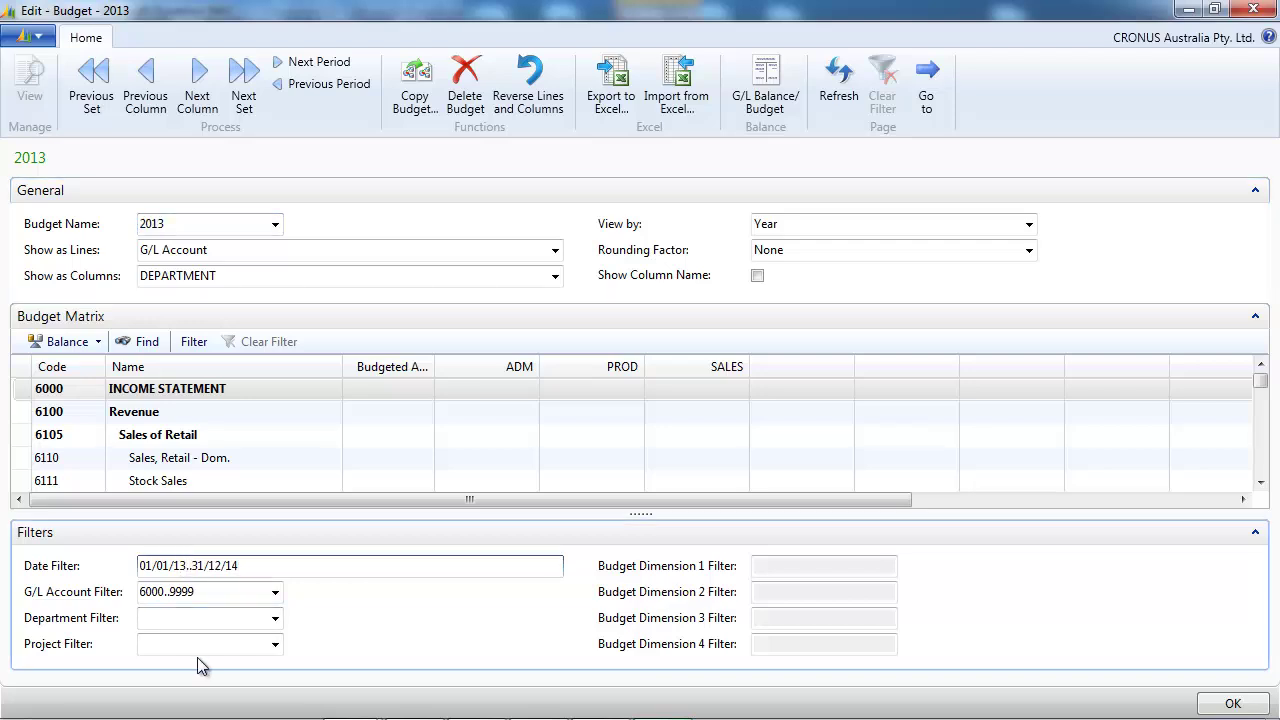
{"action": "key", "text": "BackSpace"}
{"action": "type", "text": "3"}
{"action": "key", "text": "Tab"}
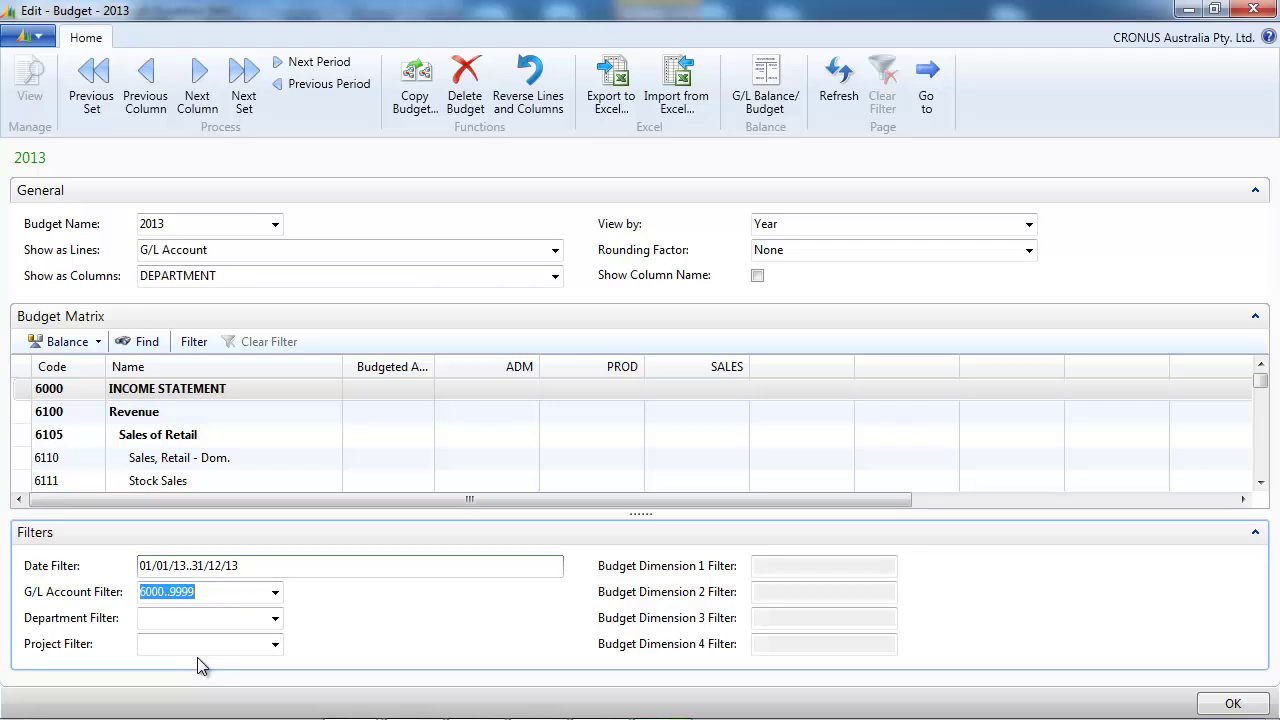
{"action": "left_click", "coordinate": [1255, 532]}
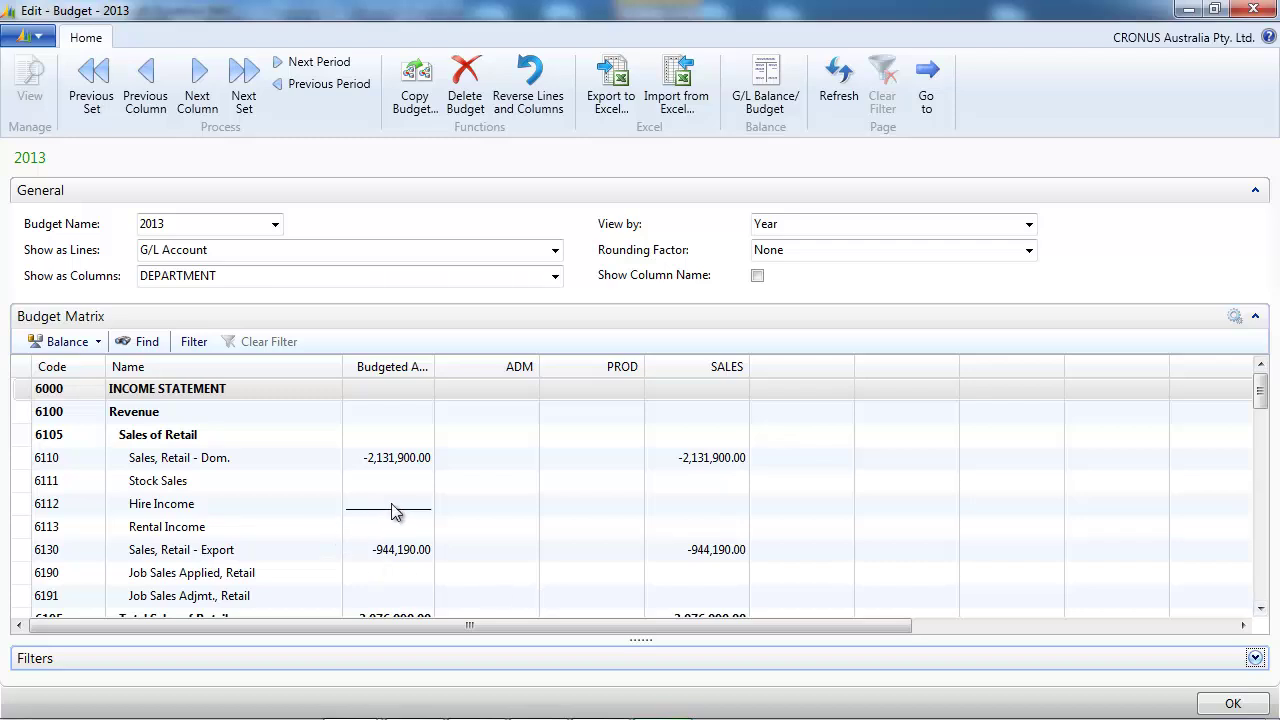
Step: Enter SALES amounts of -20000 for Hire Income and -10000 for Rental Income
{"action": "left_click", "coordinate": [707, 506]}
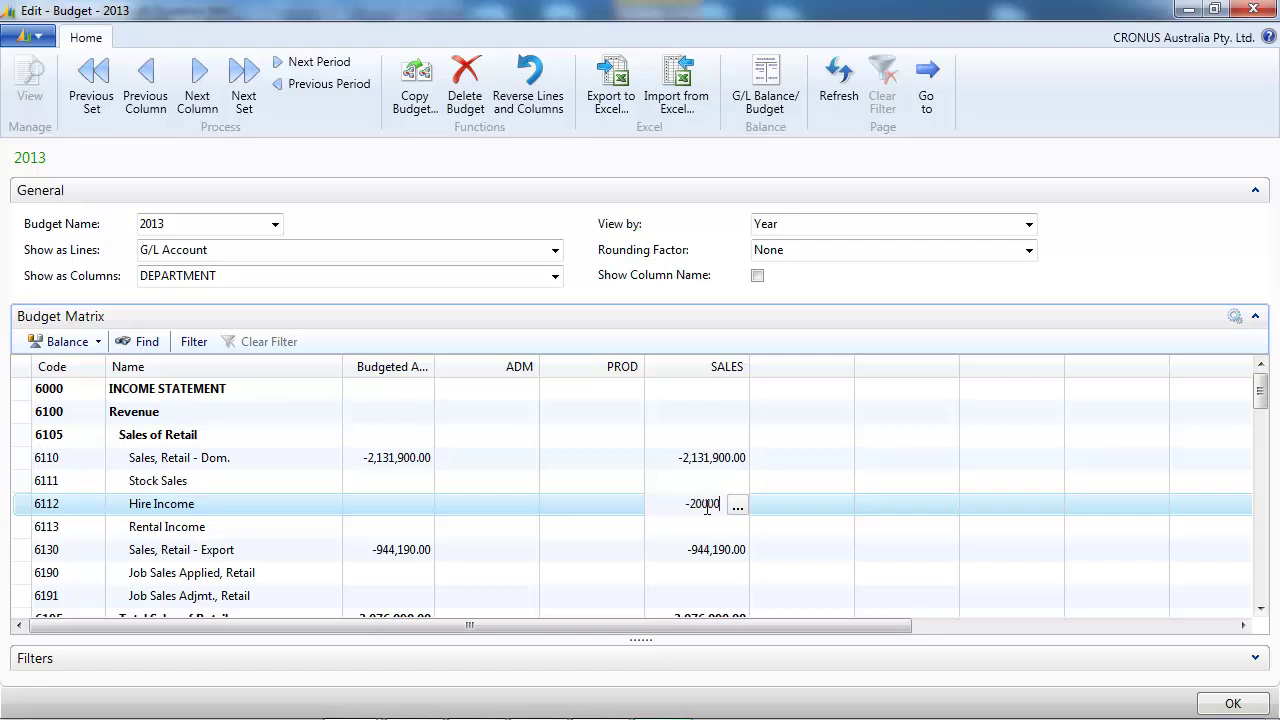
{"action": "type", "text": "-20000"}
{"action": "key", "text": "Return"}
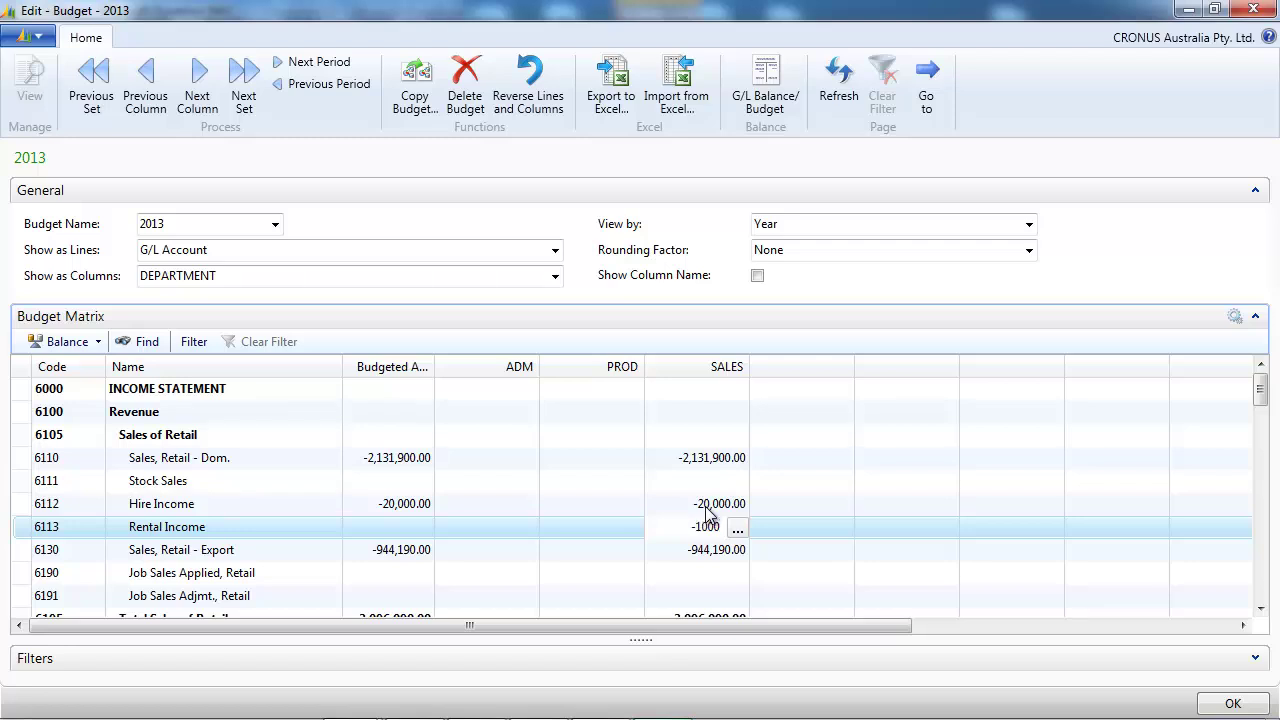
{"action": "type", "text": "-10000"}
{"action": "key", "text": "Tab"}
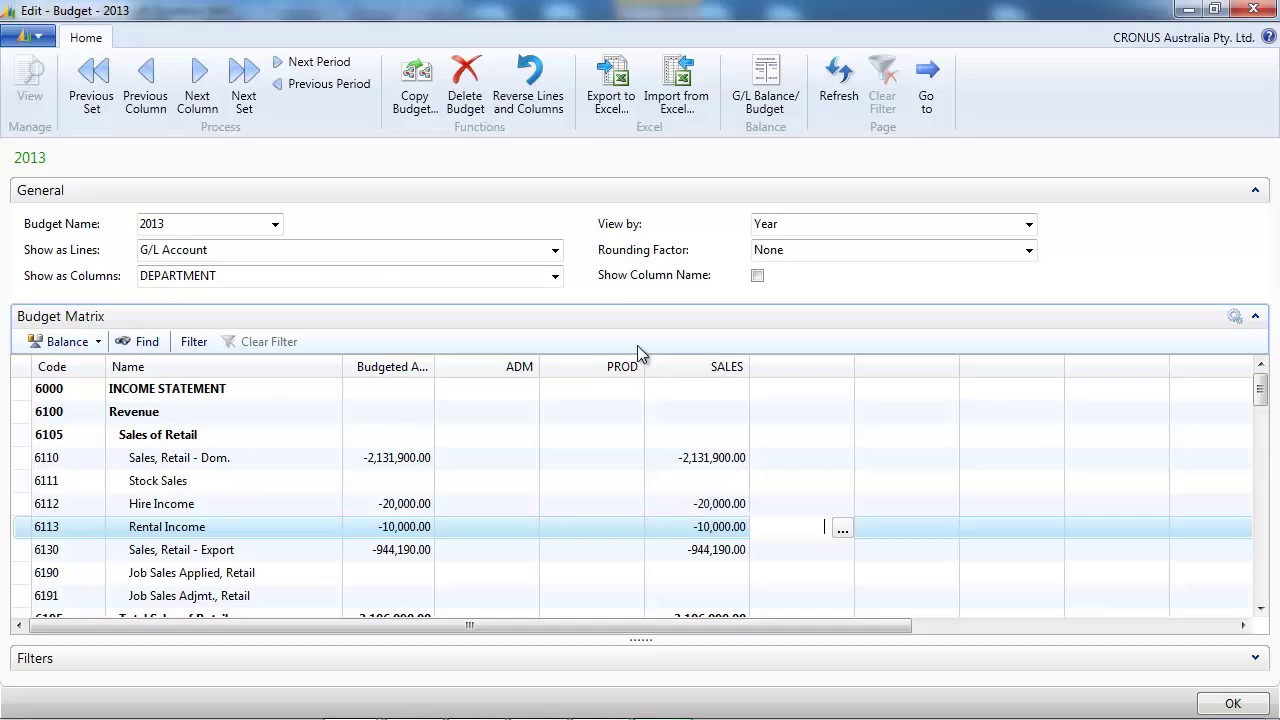
Step: Show periods as the budget matrix columns instead of departments
{"action": "left_click", "coordinate": [553, 277]}
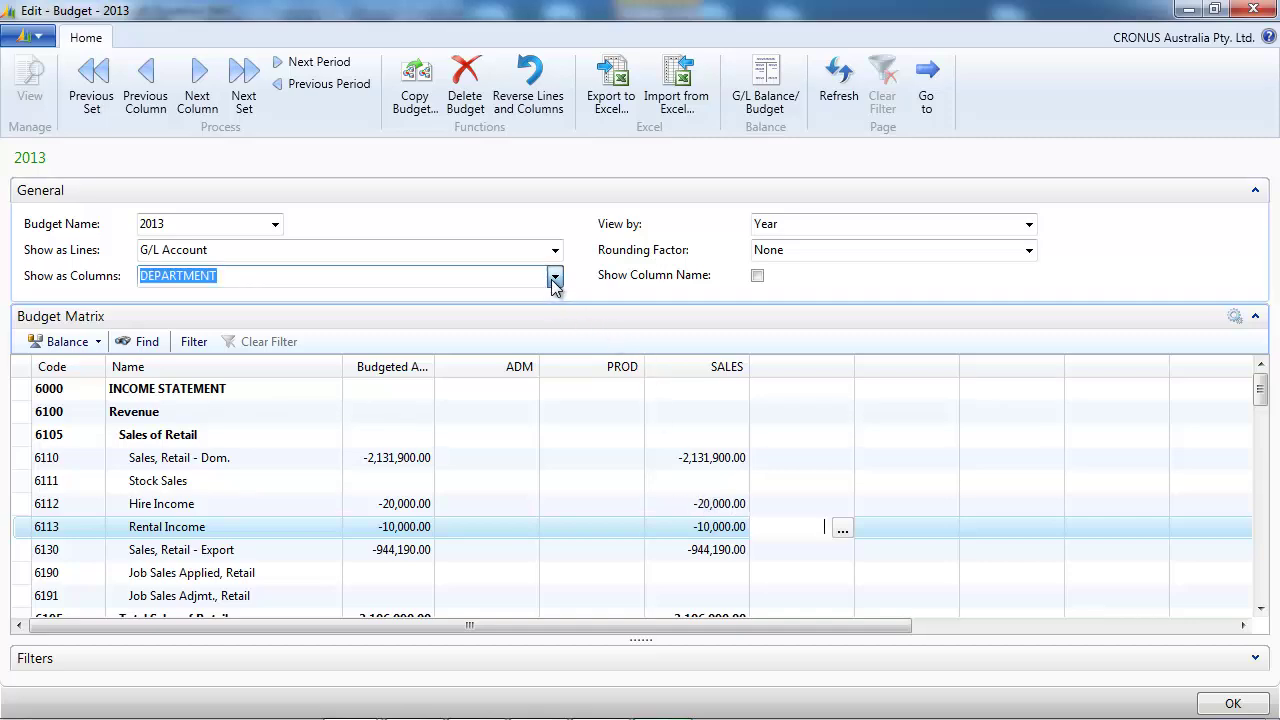
{"action": "double_click", "coordinate": [120, 330]}
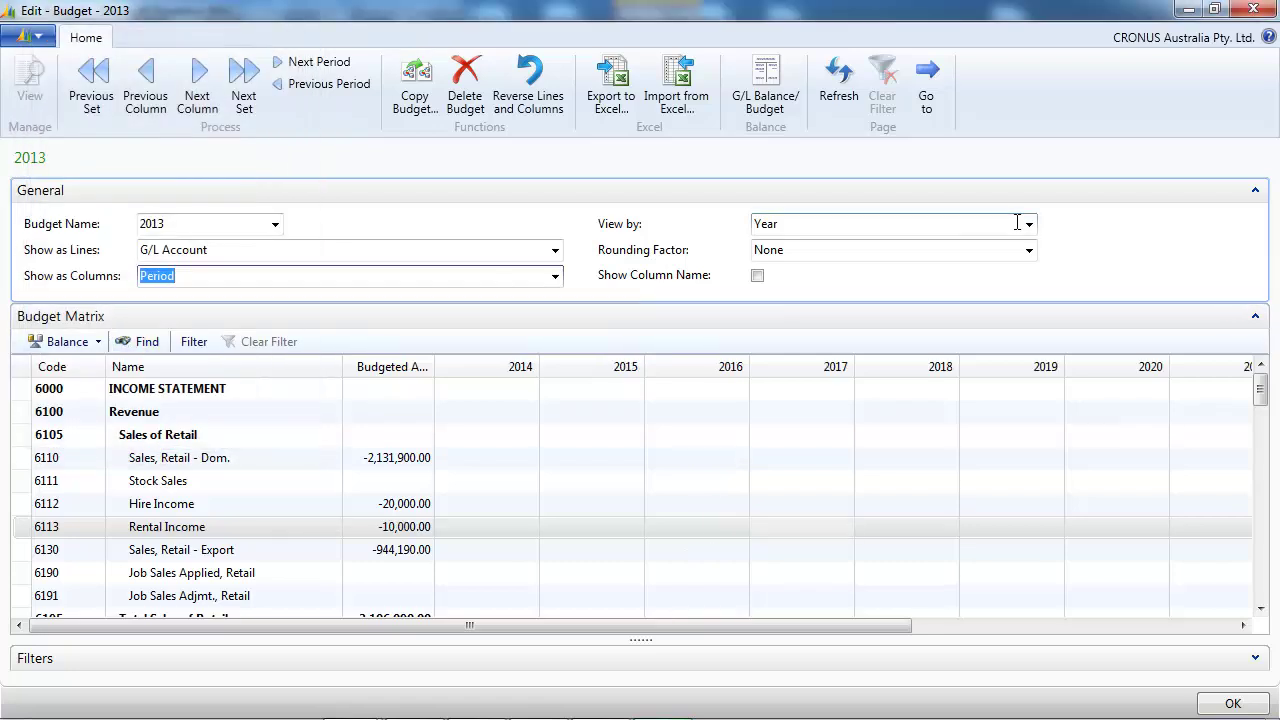
{"action": "left_click", "coordinate": [474, 526]}
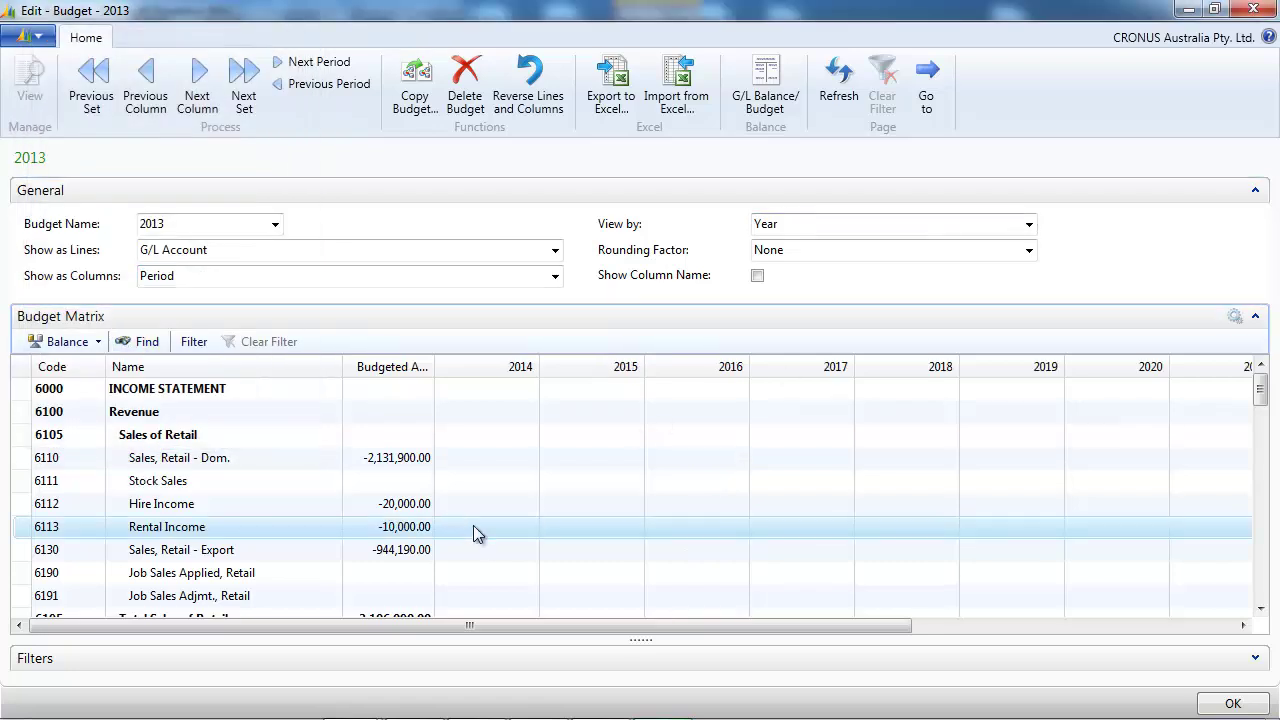
{"action": "left_click", "coordinate": [148, 100]}
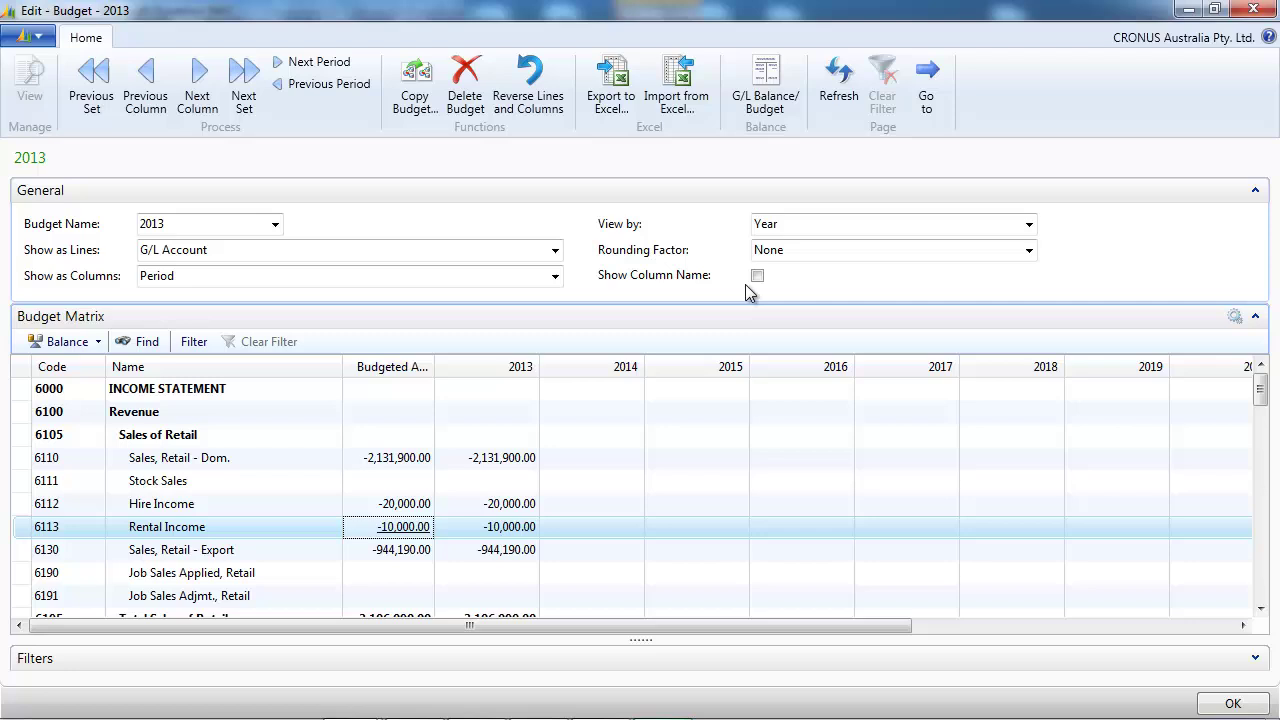
Step: View periods by month and shift the columns back to start at Jan 2013
{"action": "left_click", "coordinate": [1030, 225]}
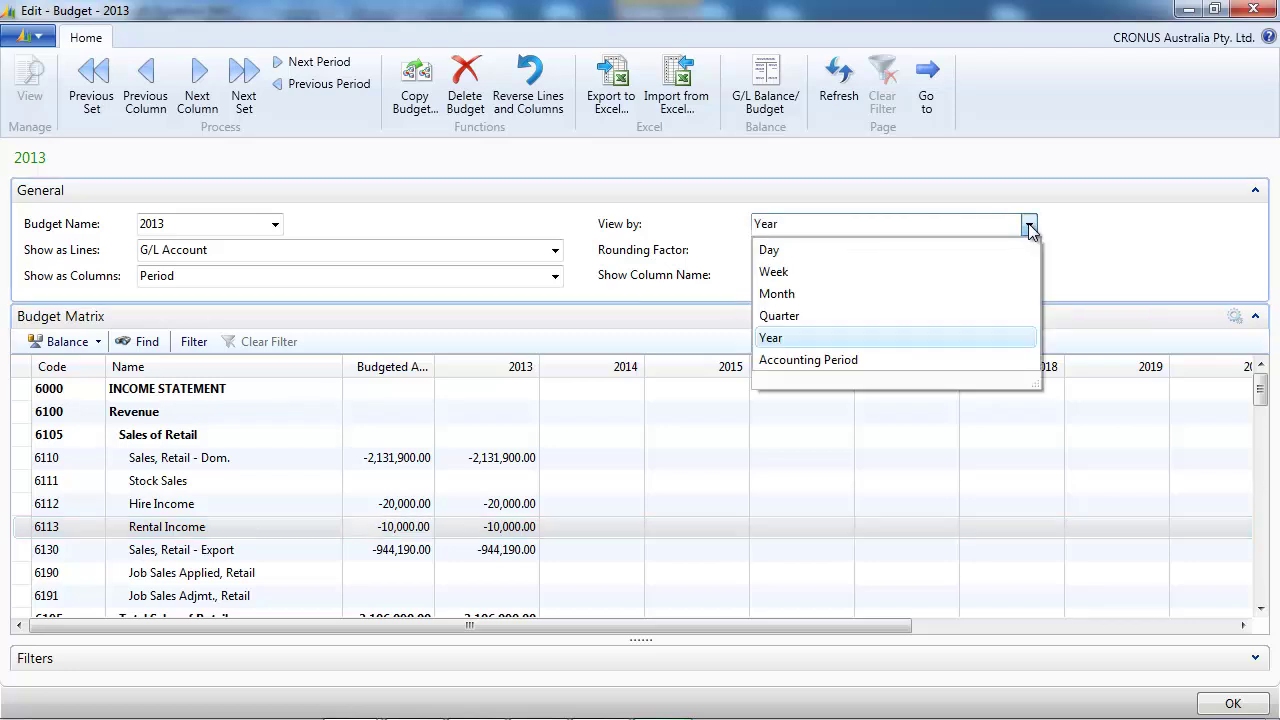
{"action": "left_click", "coordinate": [809, 294]}
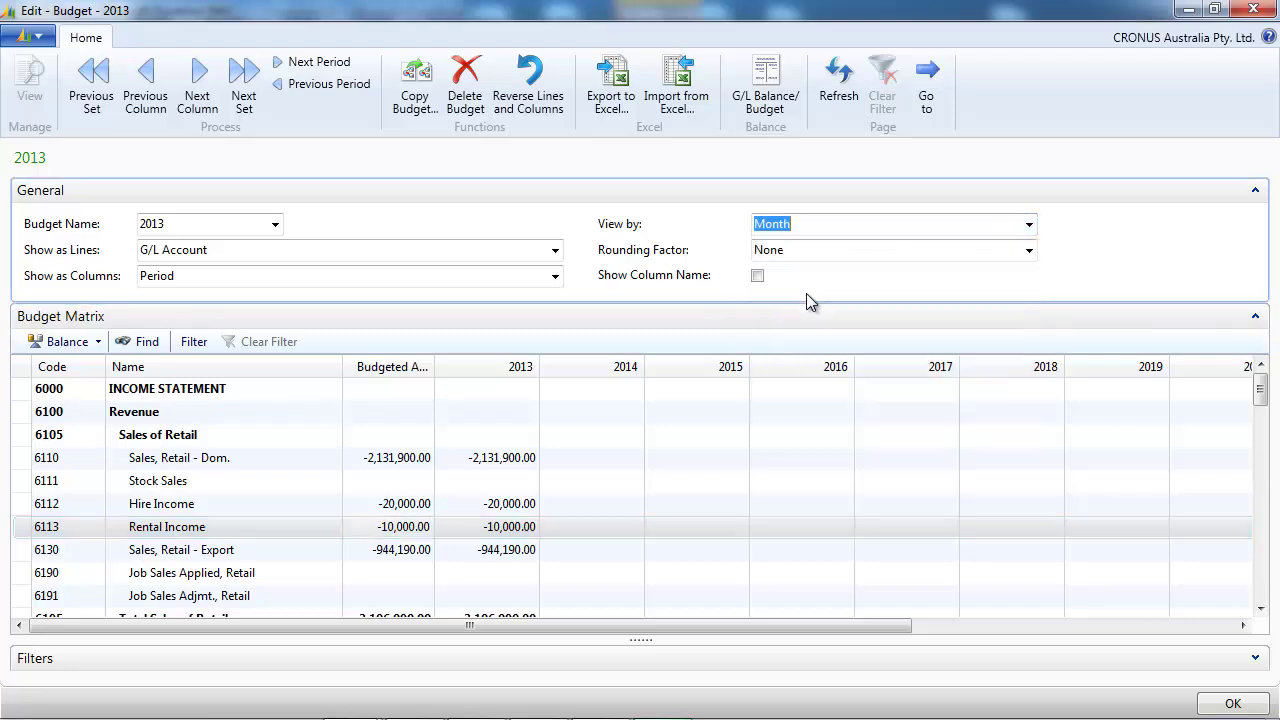
{"action": "left_click", "coordinate": [468, 527]}
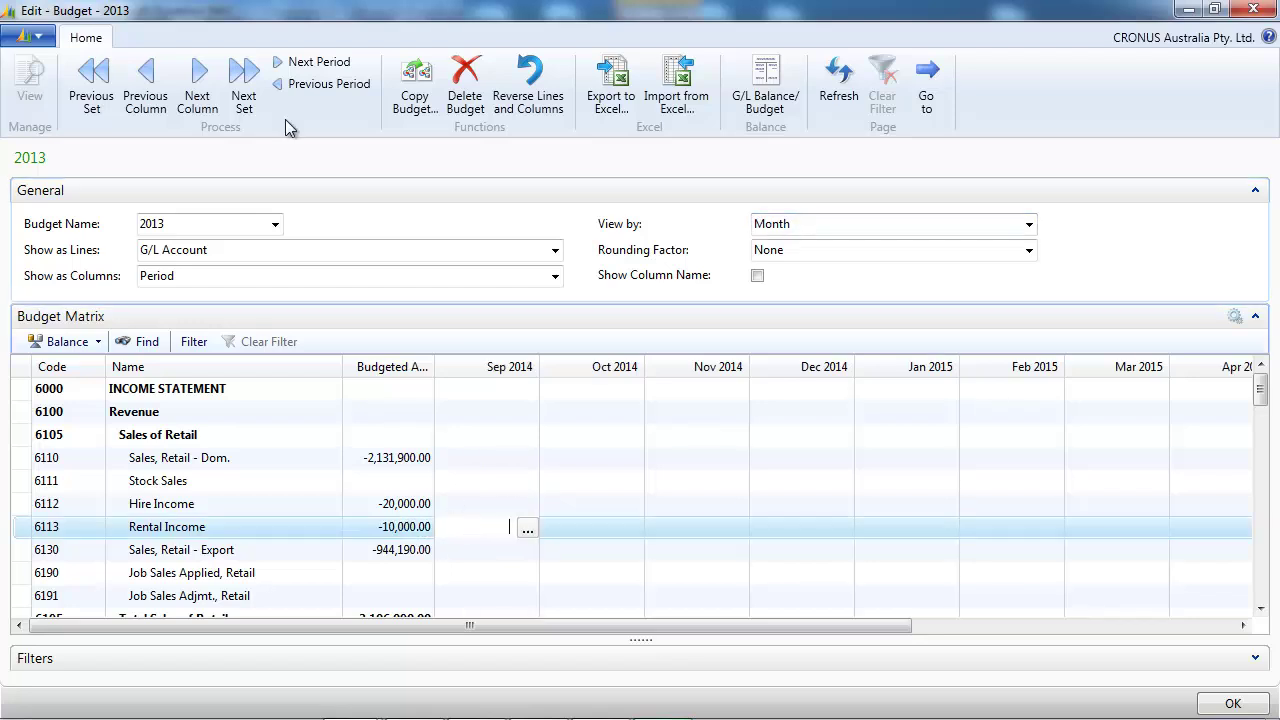
{"action": "left_click", "coordinate": [165, 92]}
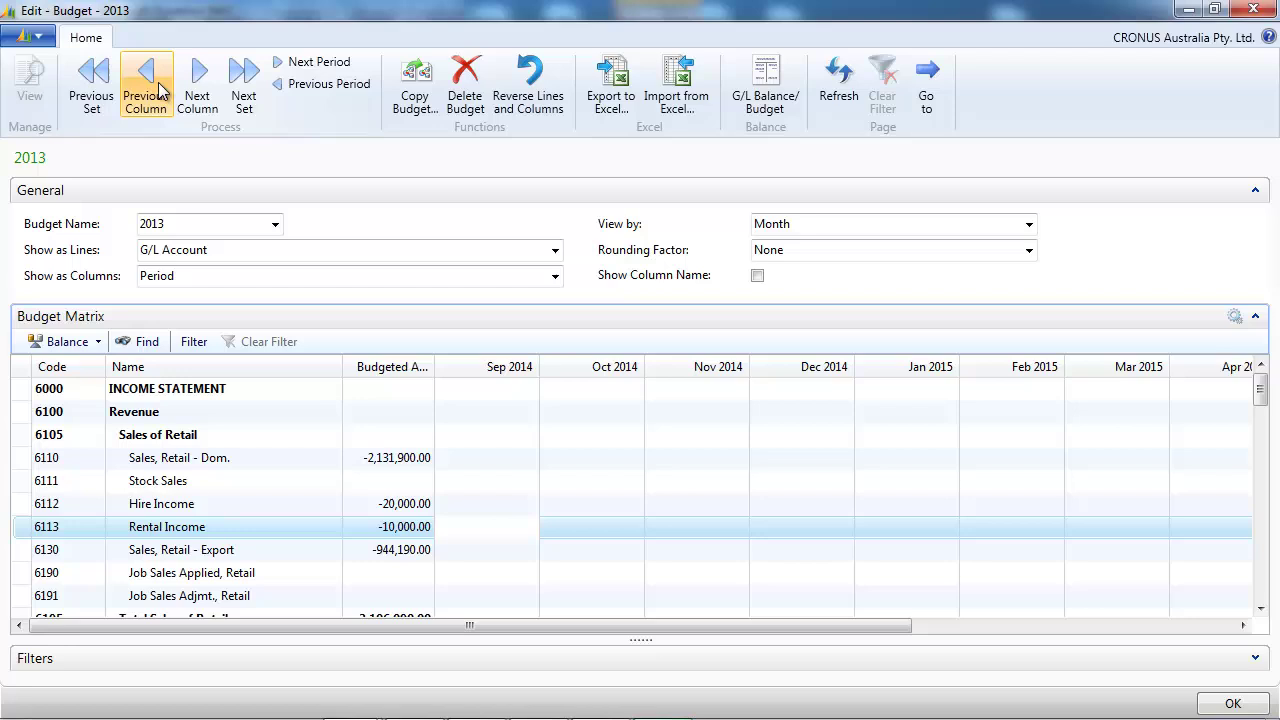
{"action": "left_click", "coordinate": [162, 91]}
{"action": "left_click", "coordinate": [158, 88]}
{"action": "left_click", "coordinate": [158, 86]}
{"action": "left_click", "coordinate": [158, 85]}
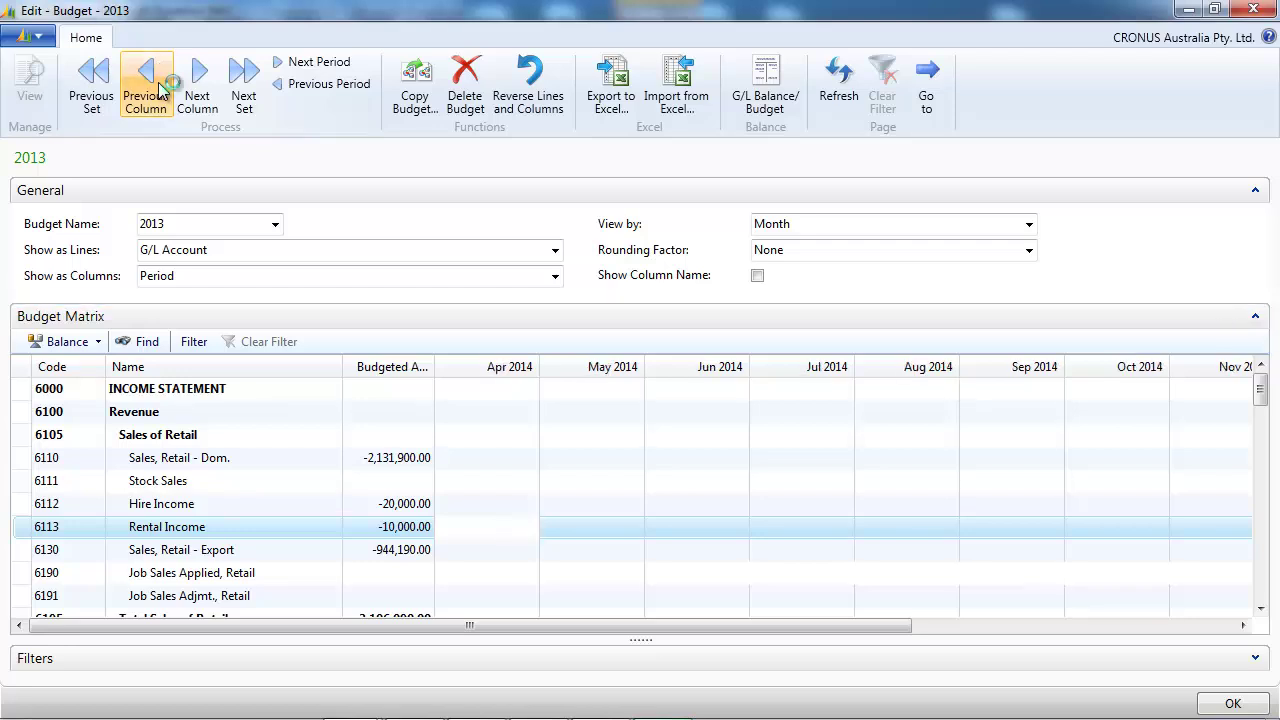
{"action": "left_click", "coordinate": [158, 82]}
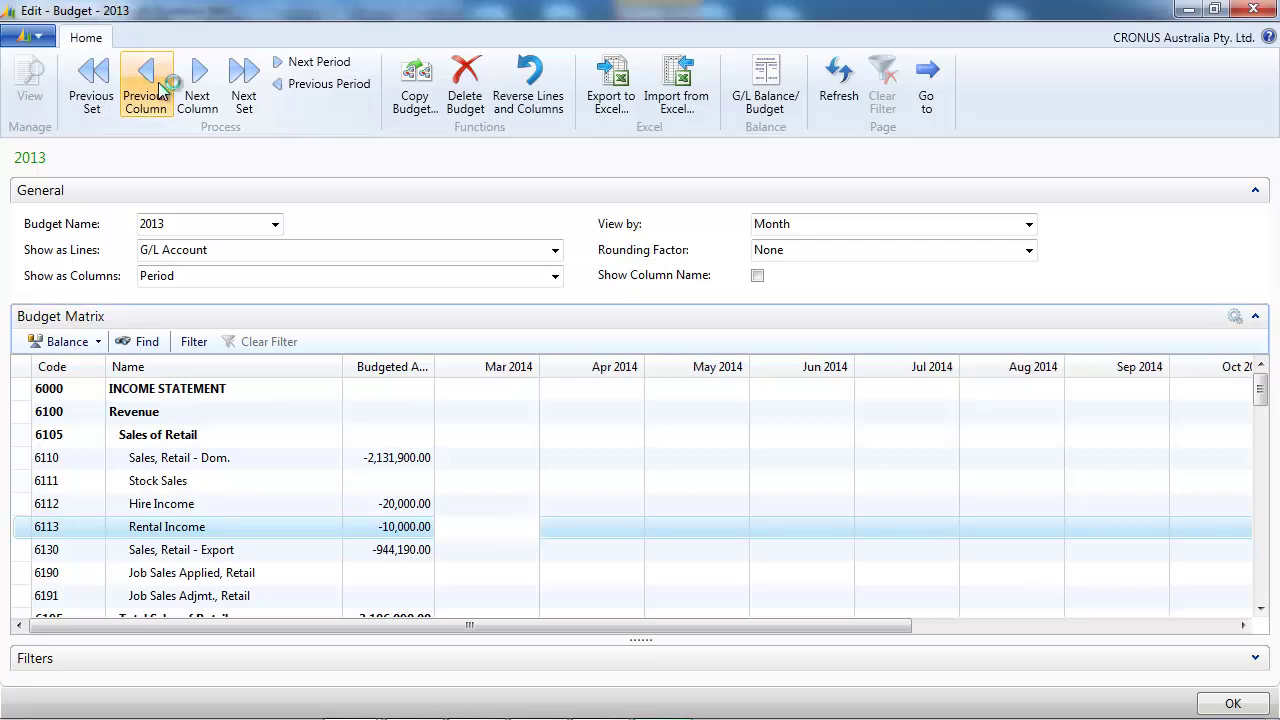
{"action": "left_click", "coordinate": [158, 82]}
{"action": "left_click", "coordinate": [158, 82]}
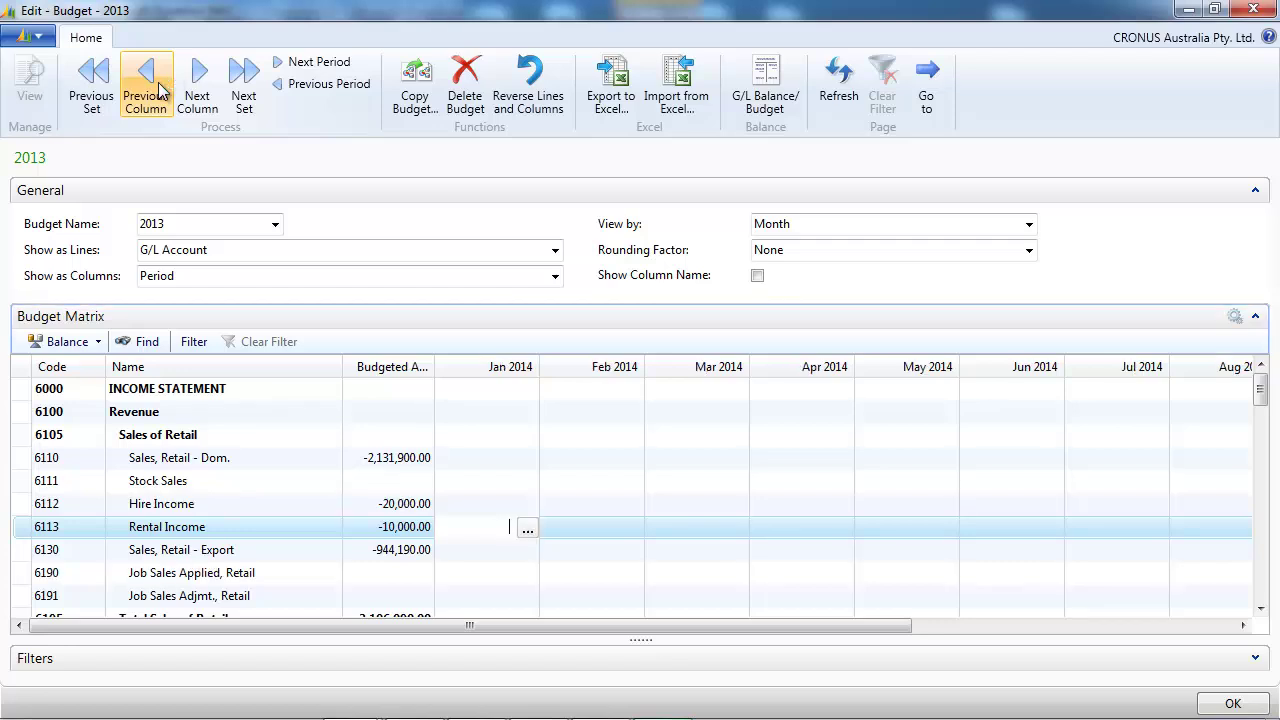
{"action": "left_click", "coordinate": [90, 80]}
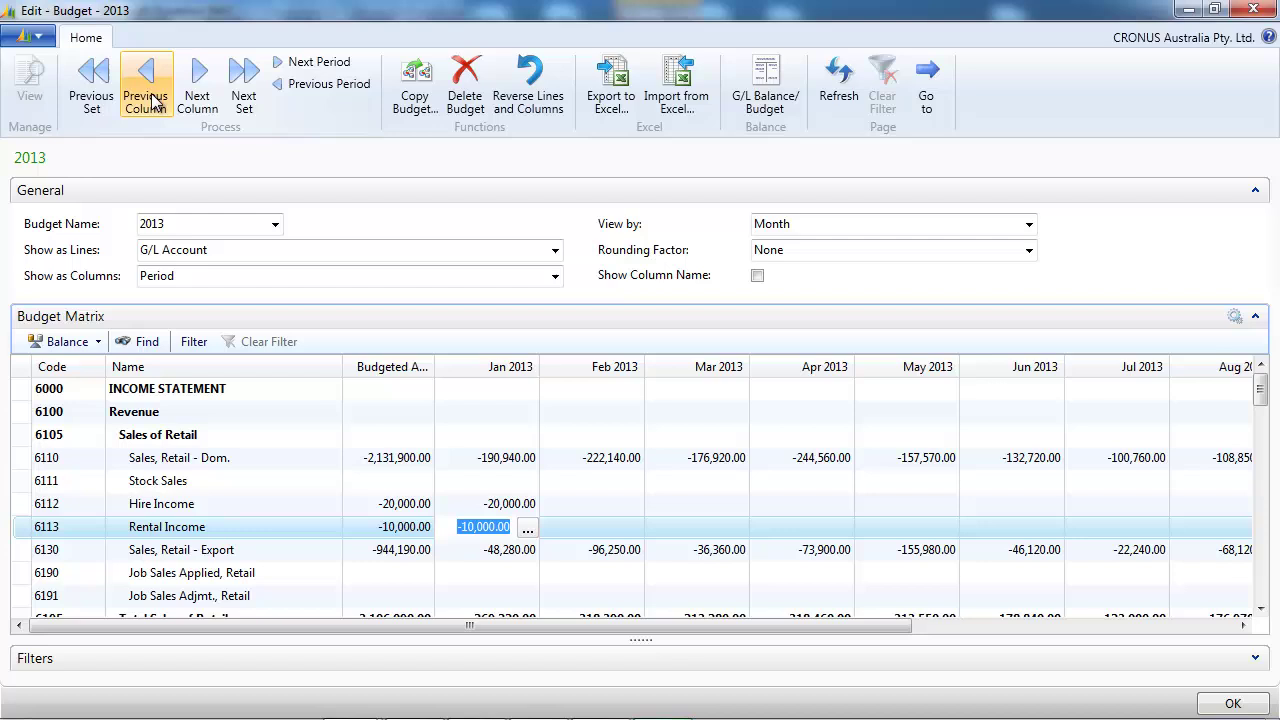
Step: Replace the Hire Income Jan 2013 amount and copy that cell
{"action": "left_click", "coordinate": [497, 504]}
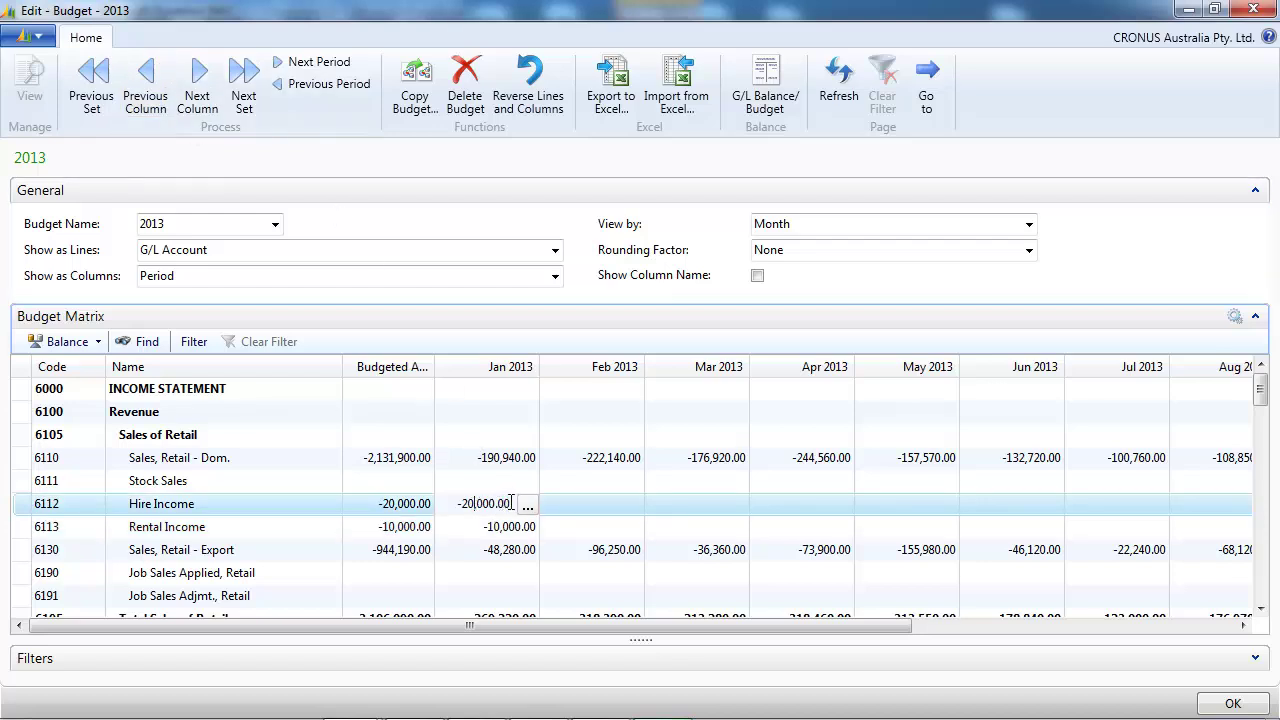
{"action": "key", "text": "shift+Home"}
{"action": "key", "text": "Delete"}
{"action": "key", "text": "Tab"}
{"action": "left_click", "coordinate": [510, 503]}
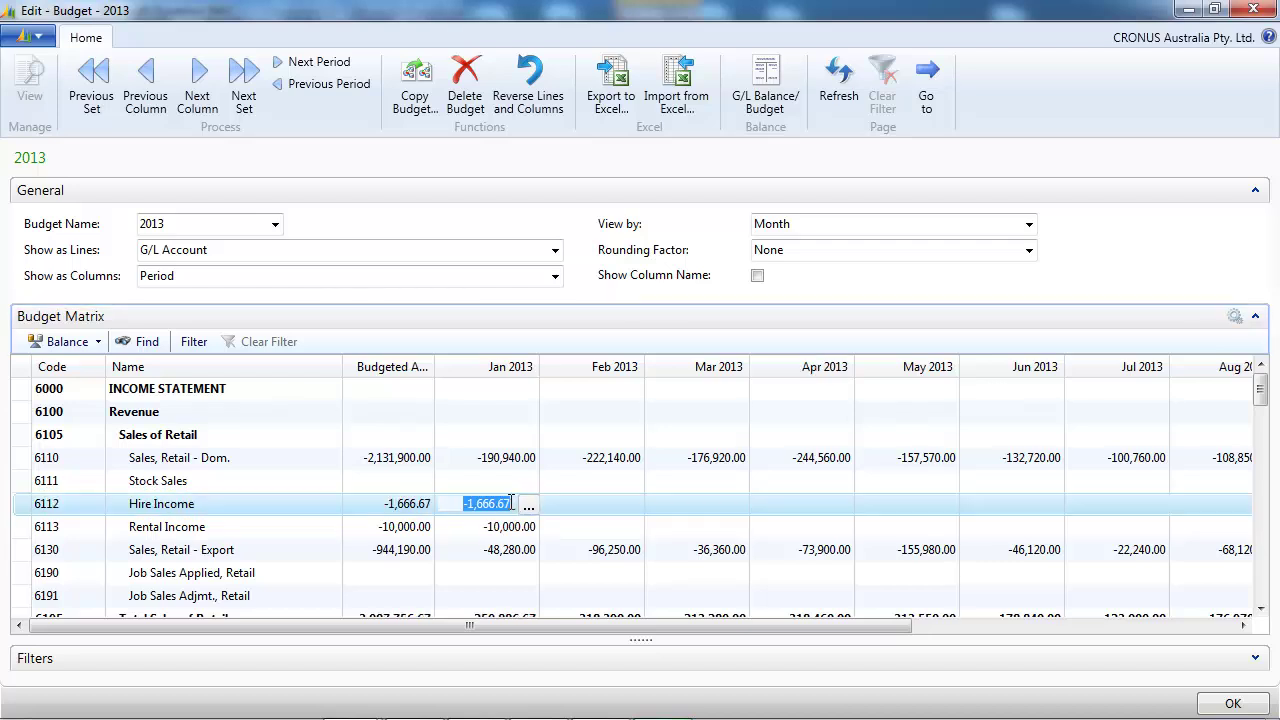
{"action": "right_click", "coordinate": [512, 505]}
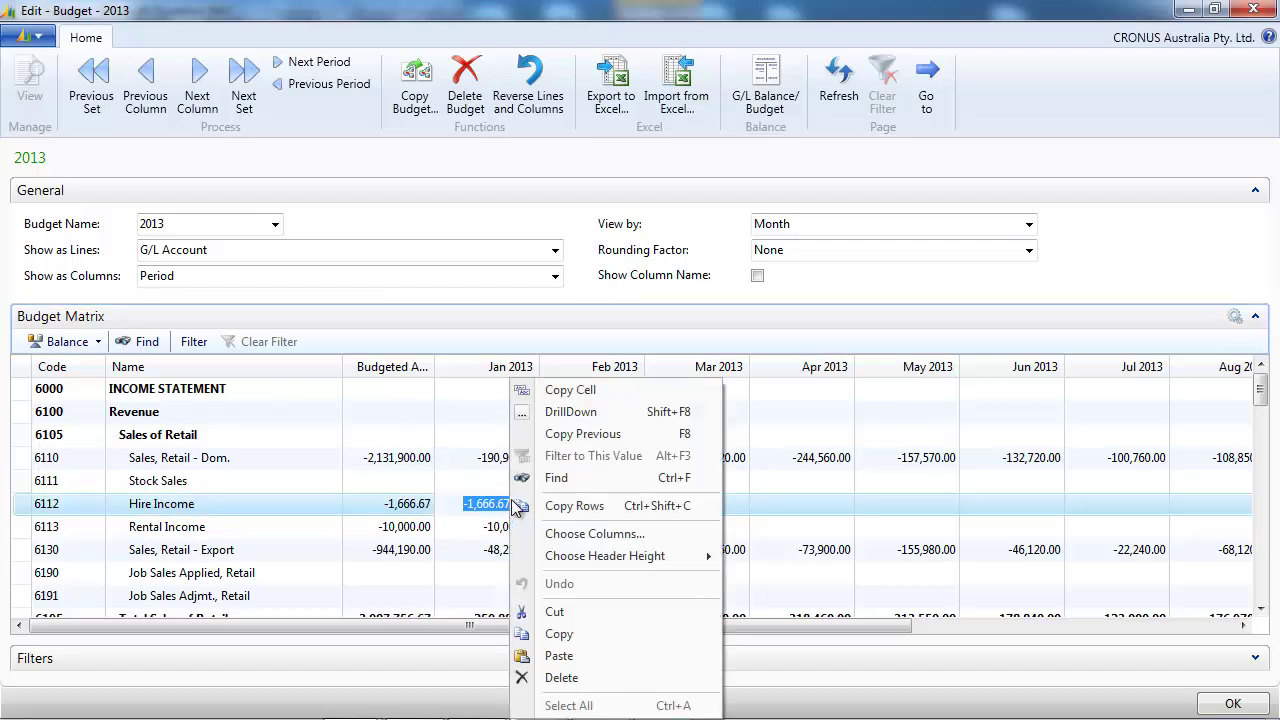
{"action": "left_click", "coordinate": [565, 394]}
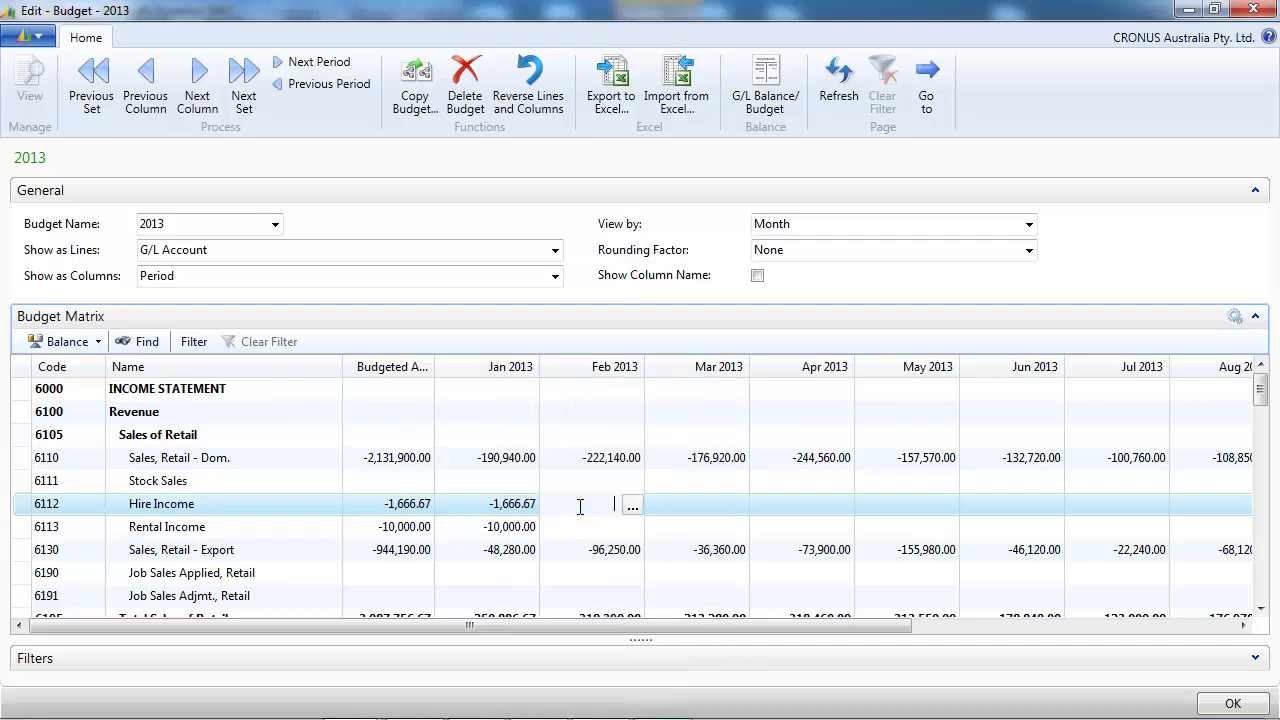
Step: Paste the January Hire Income amount into the Feb and Mar 2013 cells
{"action": "right_click", "coordinate": [581, 507]}
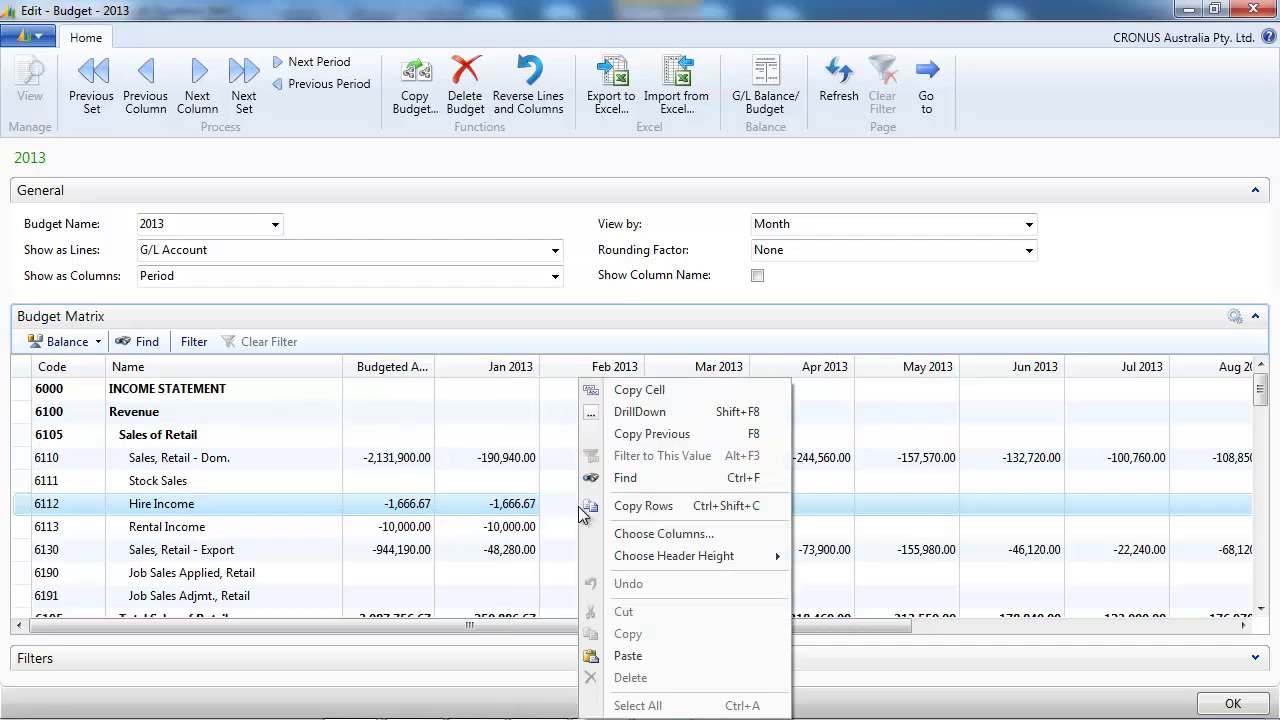
{"action": "left_click", "coordinate": [626, 655]}
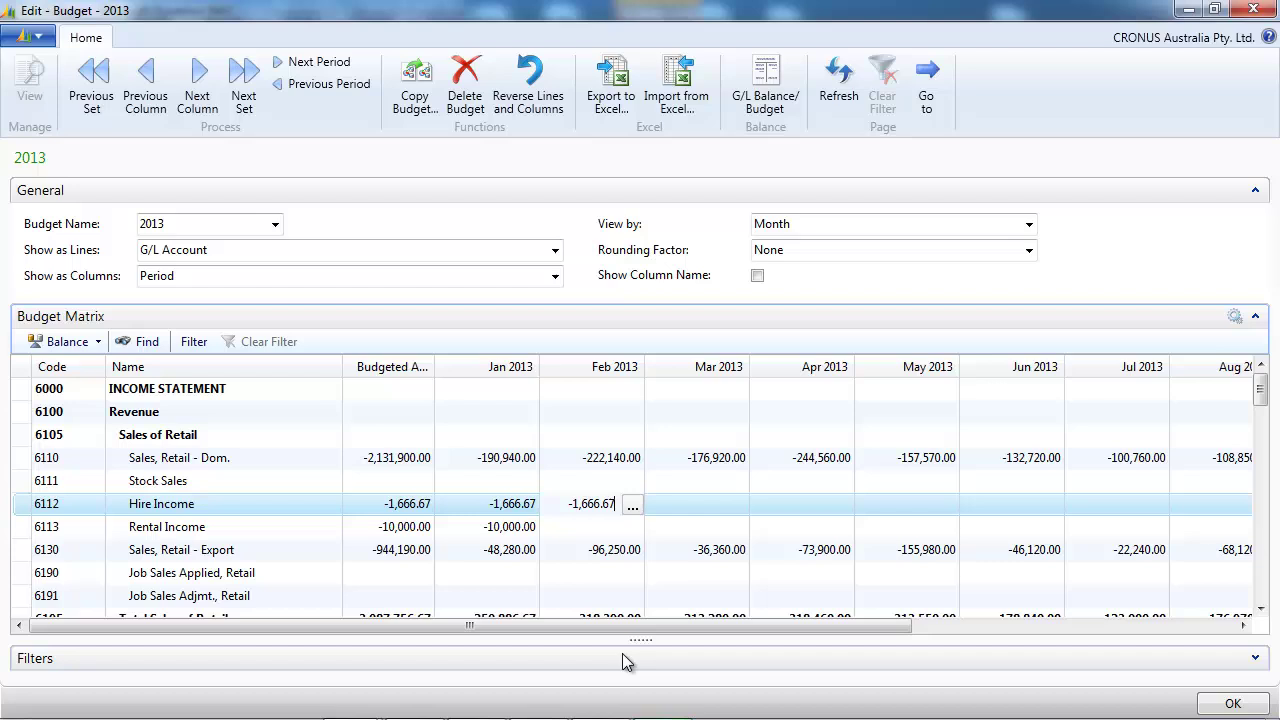
{"action": "left_click", "coordinate": [709, 505]}
{"action": "right_click", "coordinate": [710, 508]}
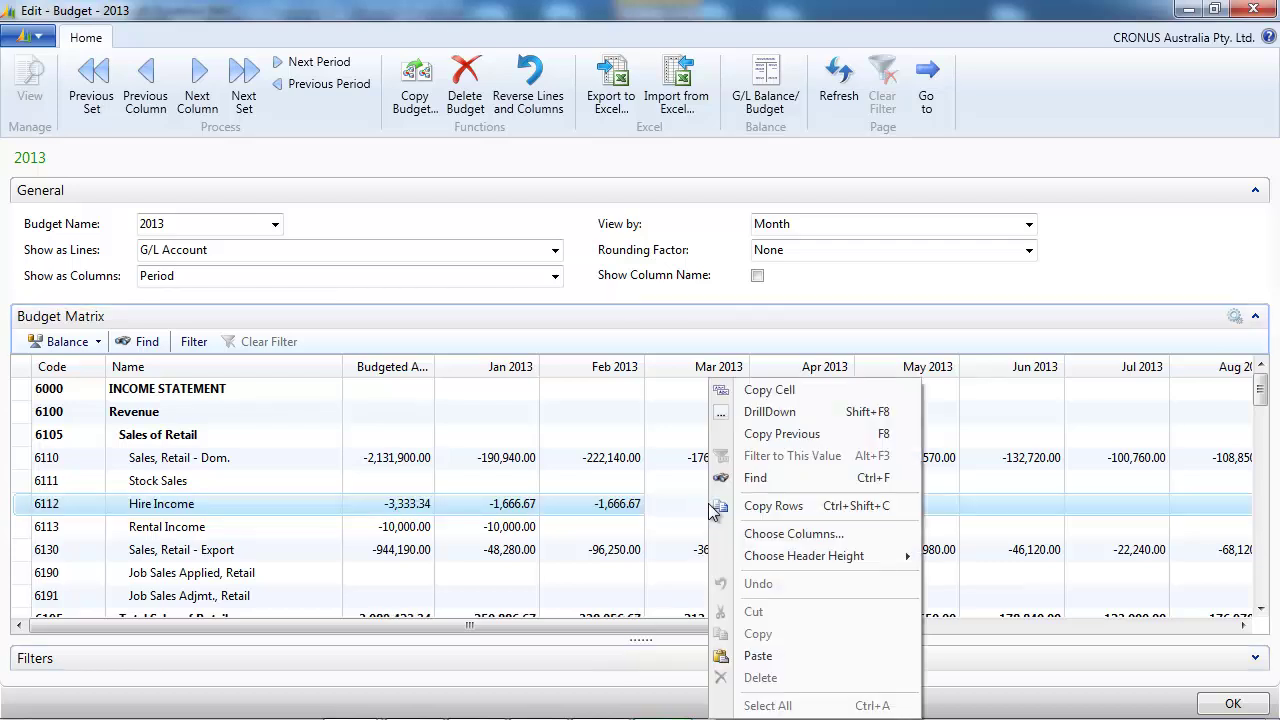
{"action": "left_click", "coordinate": [740, 655]}
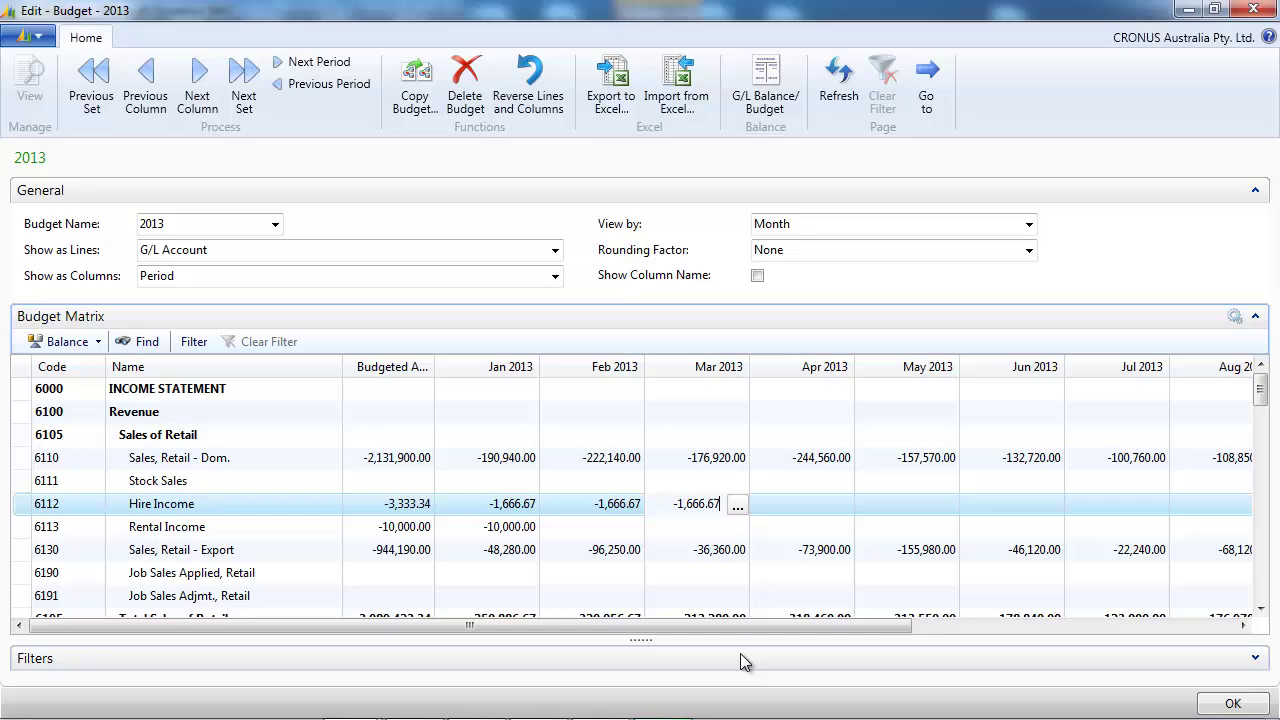
{"action": "key", "text": "Tab"}
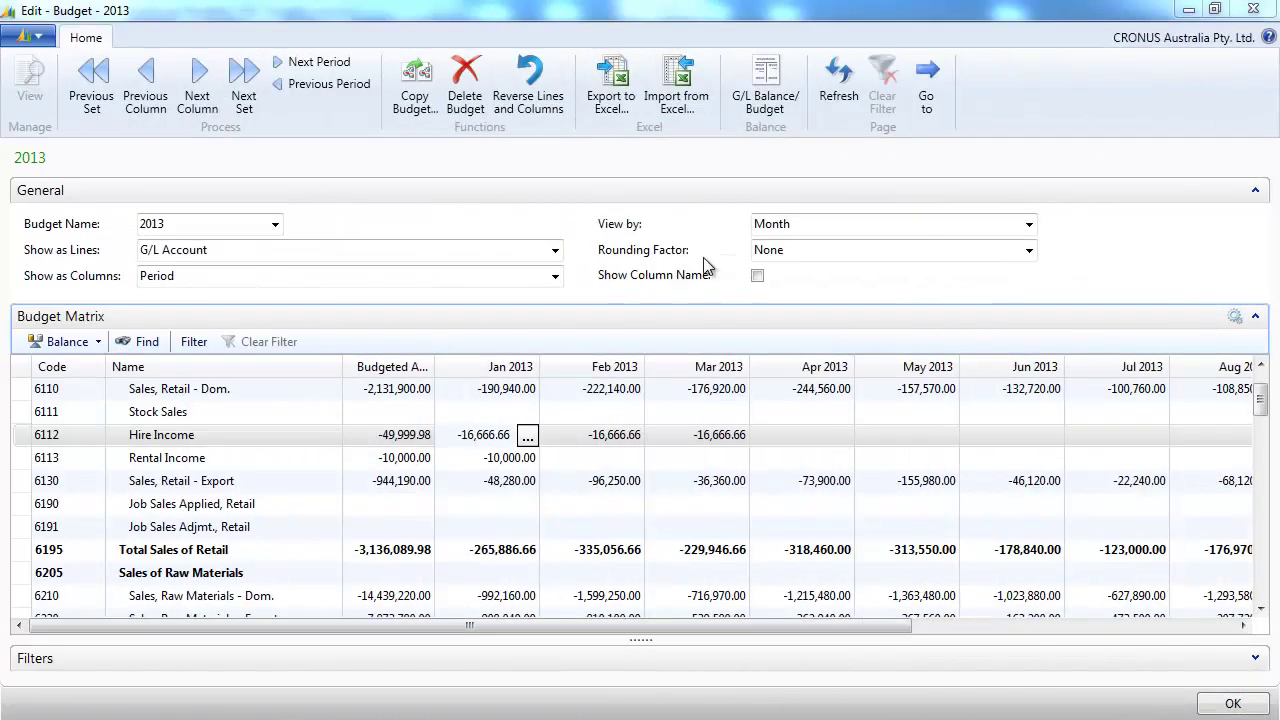
Step: Export the 2013 SALES budget to Excel with DEPARTMENT as the column dimension
{"action": "left_click", "coordinate": [620, 100]}
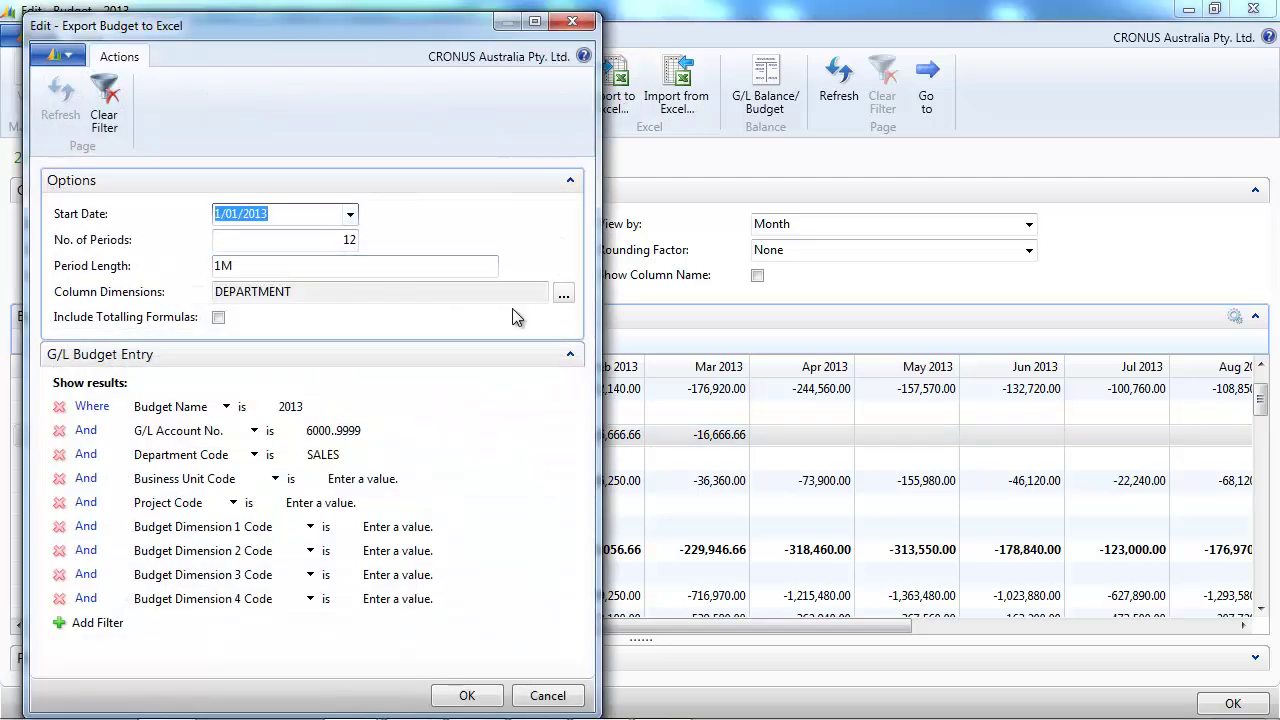
{"action": "left_click", "coordinate": [564, 293]}
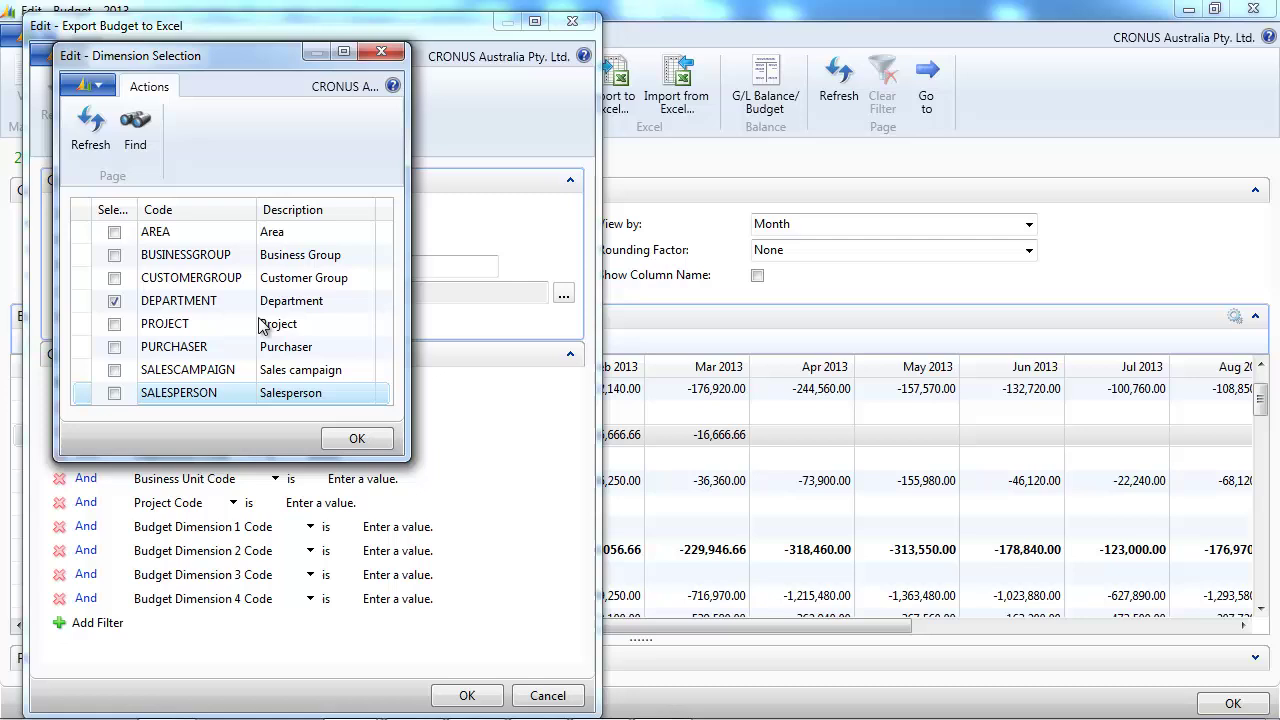
{"action": "left_click", "coordinate": [352, 438]}
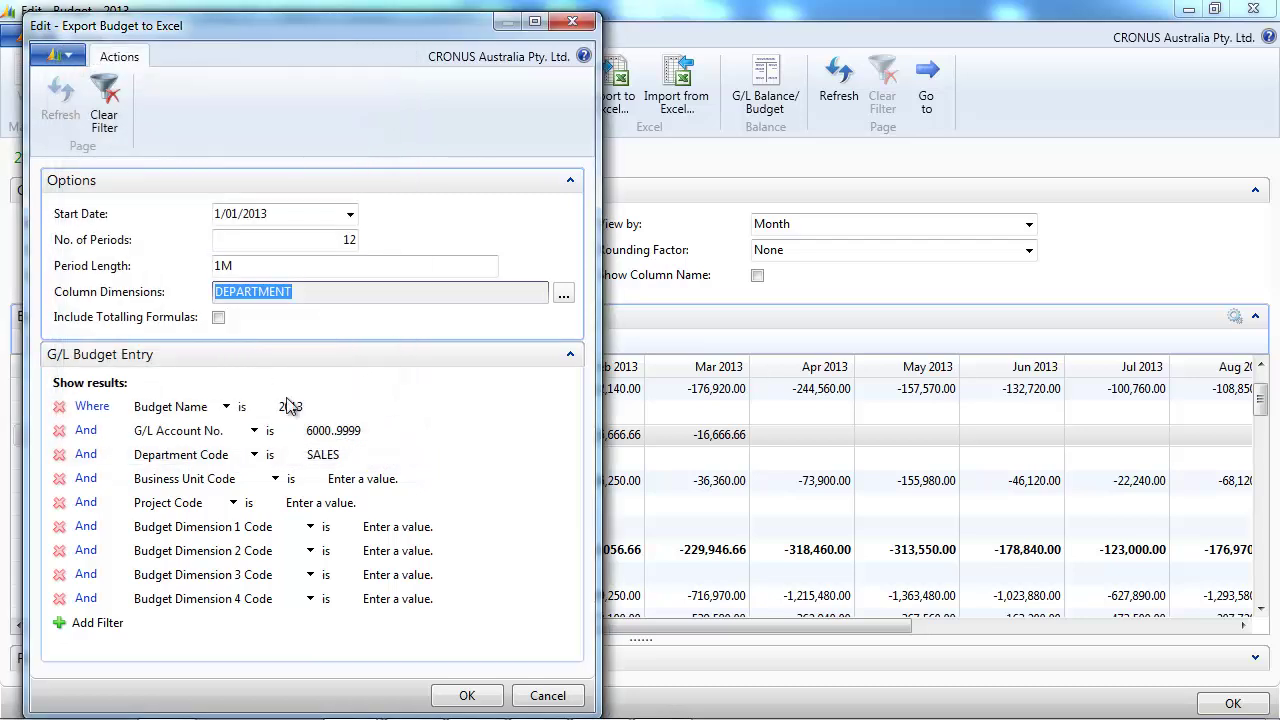
{"action": "left_click", "coordinate": [466, 697]}
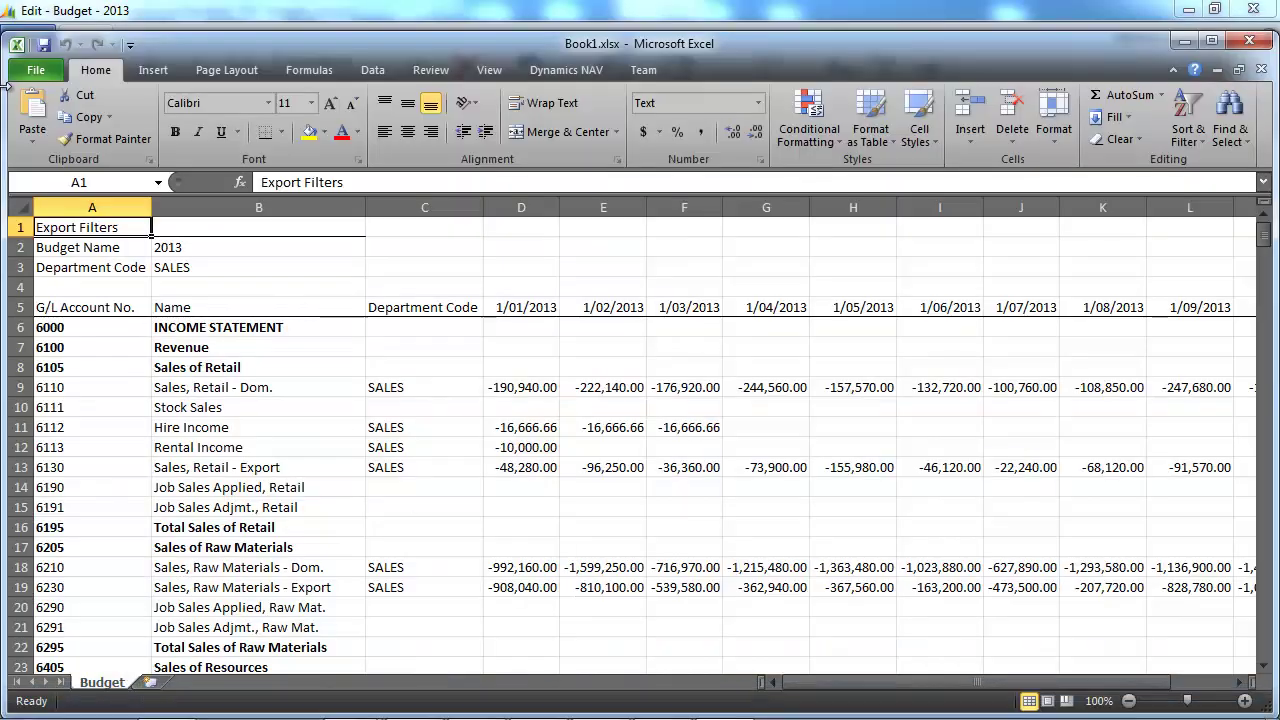
Step: Save the workbook to the Desktop as mybudget.xlsx, replacing the existing file, and start editing D12
{"action": "left_click", "coordinate": [36, 74]}
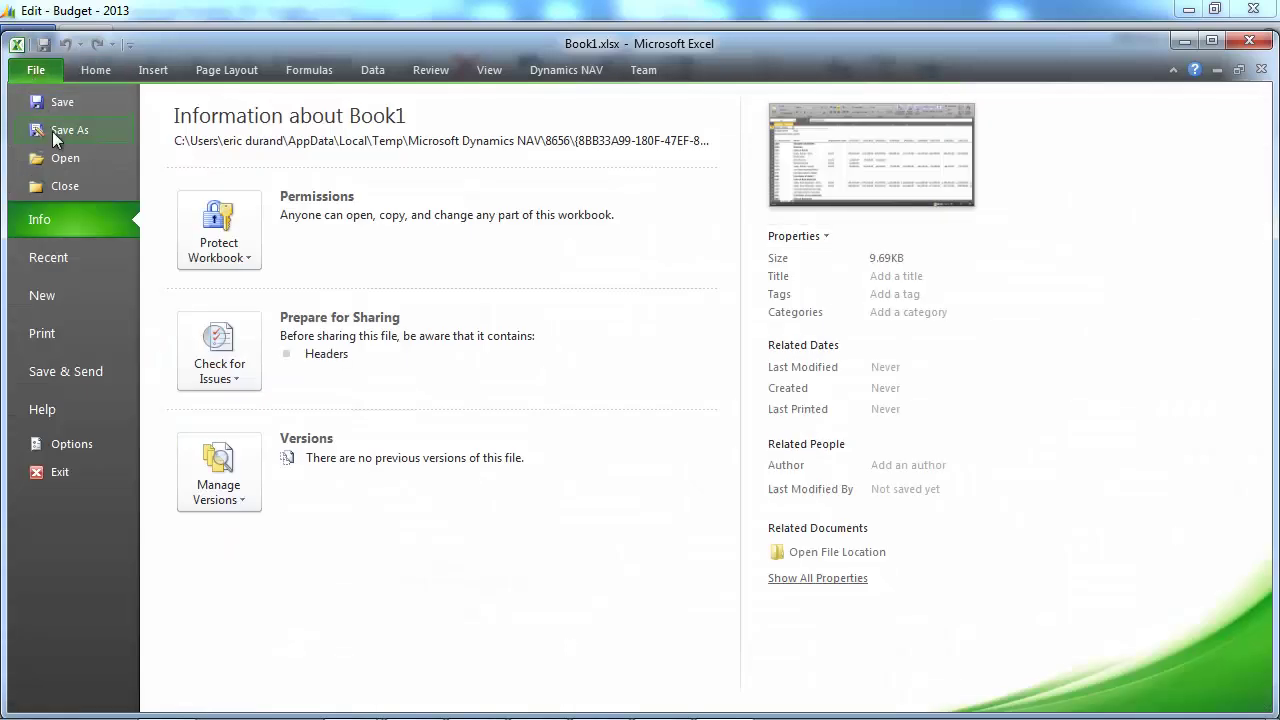
{"action": "left_click", "coordinate": [52, 131]}
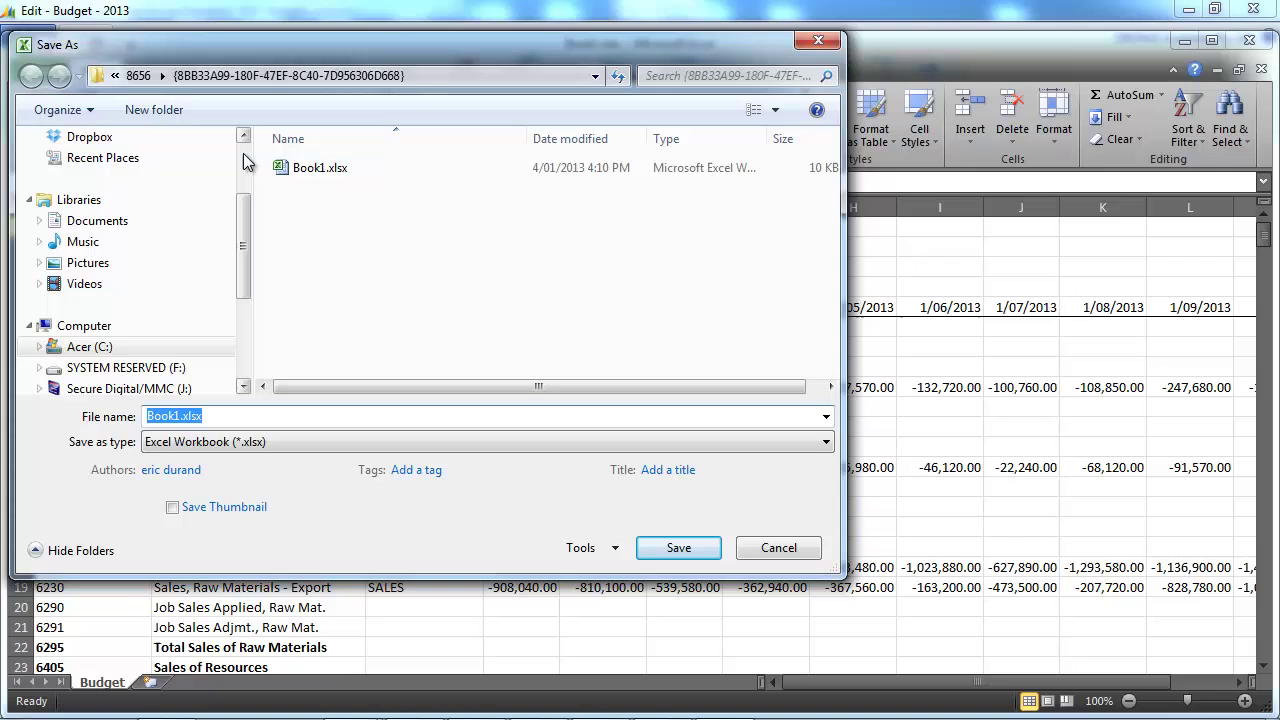
{"action": "scroll", "coordinate": [200, 160], "scroll_direction": "up", "scroll_amount": 3}
{"action": "left_click", "coordinate": [97, 210]}
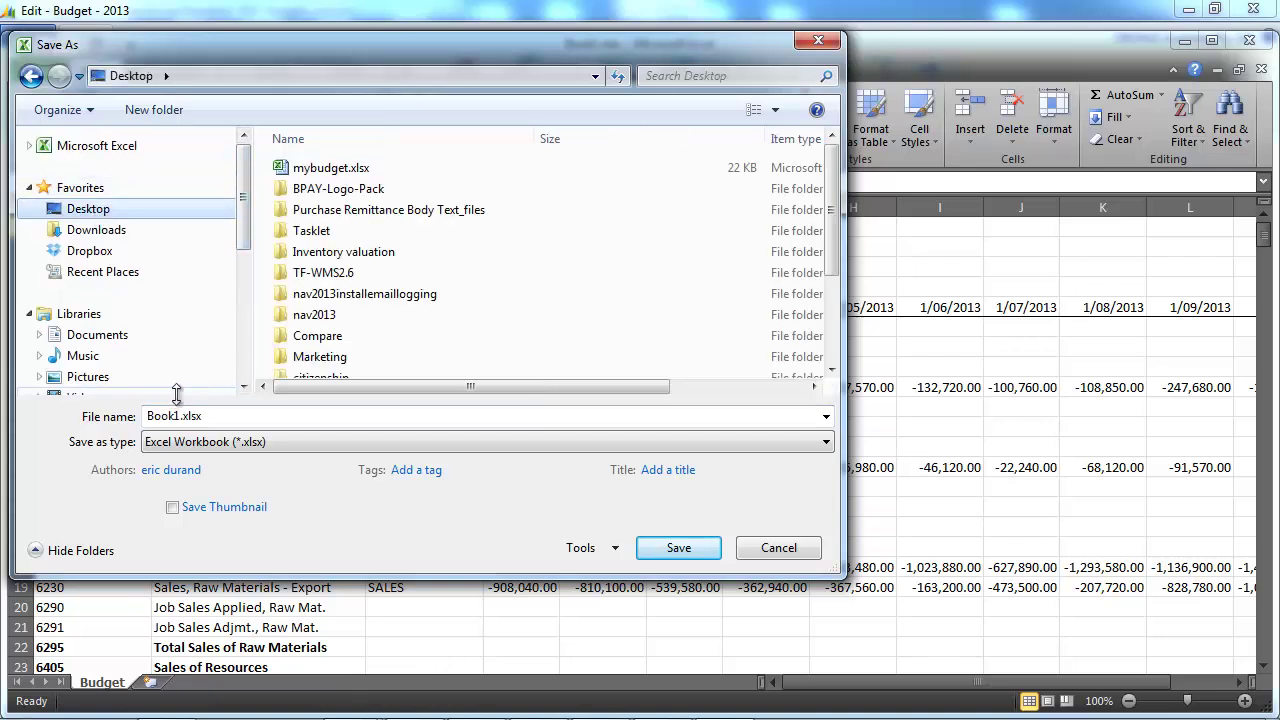
{"action": "left_click", "coordinate": [208, 415]}
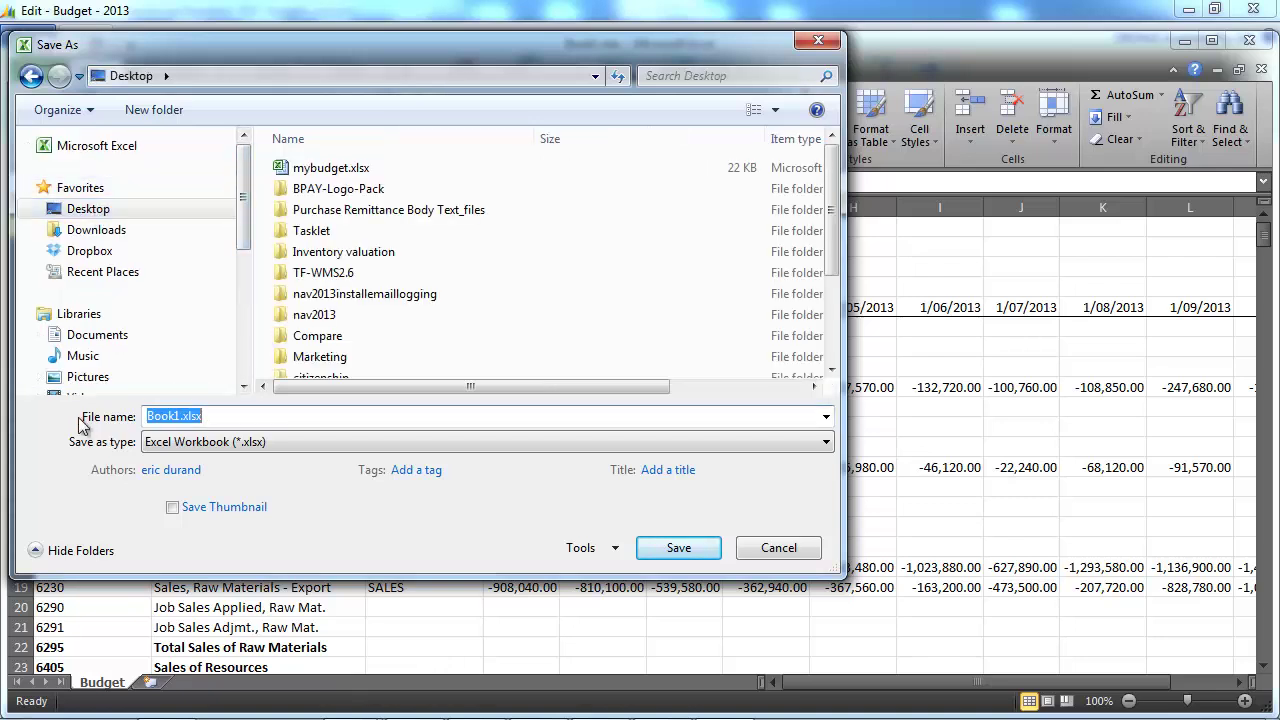
{"action": "type", "text": "mybudget"}
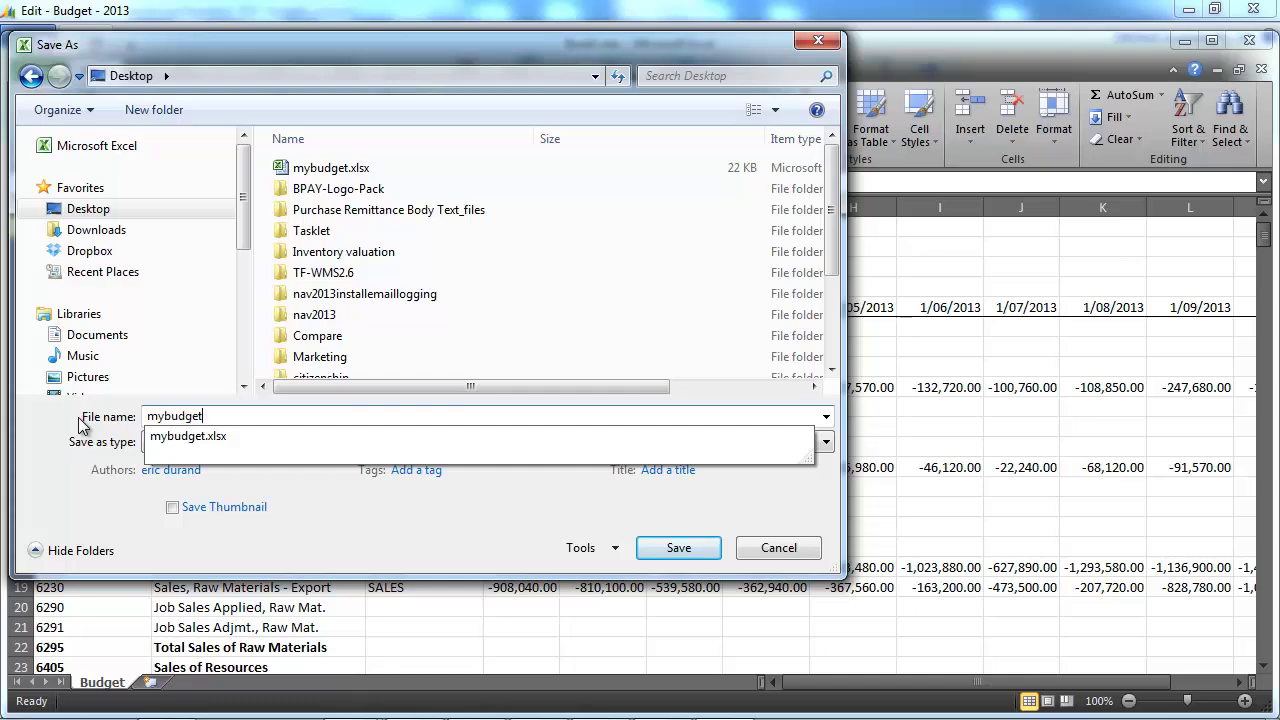
{"action": "key", "text": "Return"}
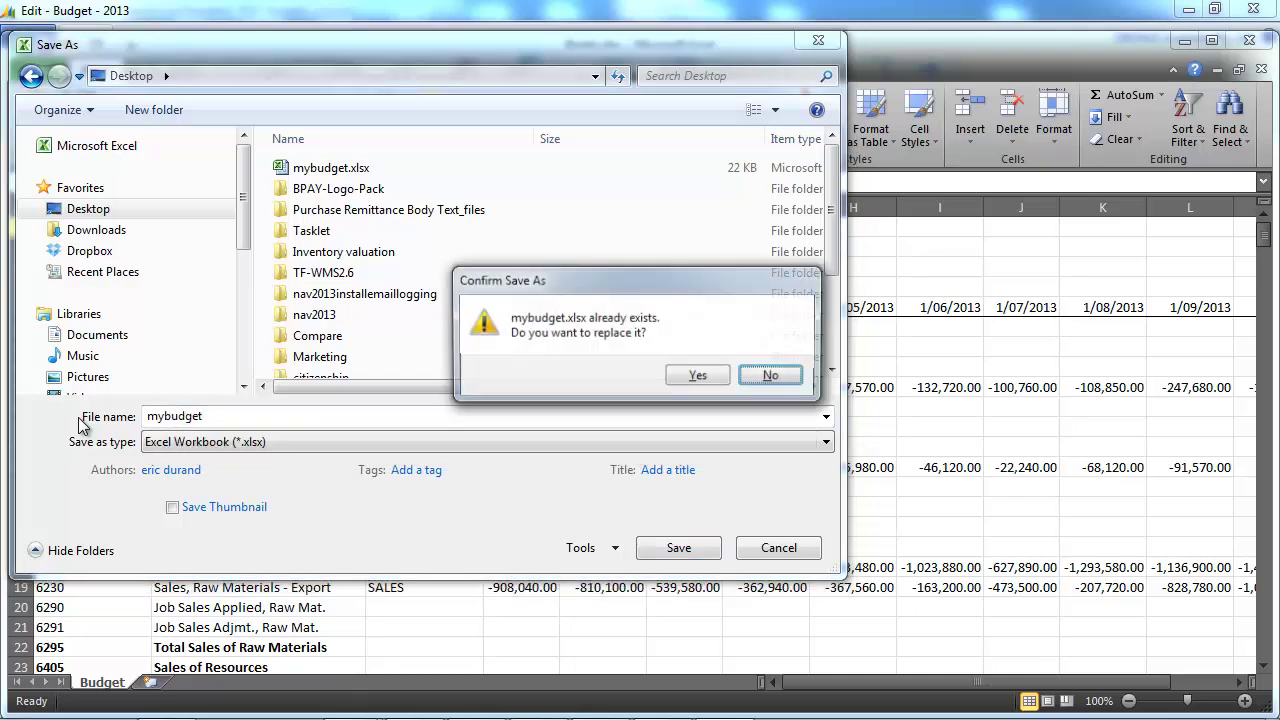
{"action": "left_click", "coordinate": [684, 376]}
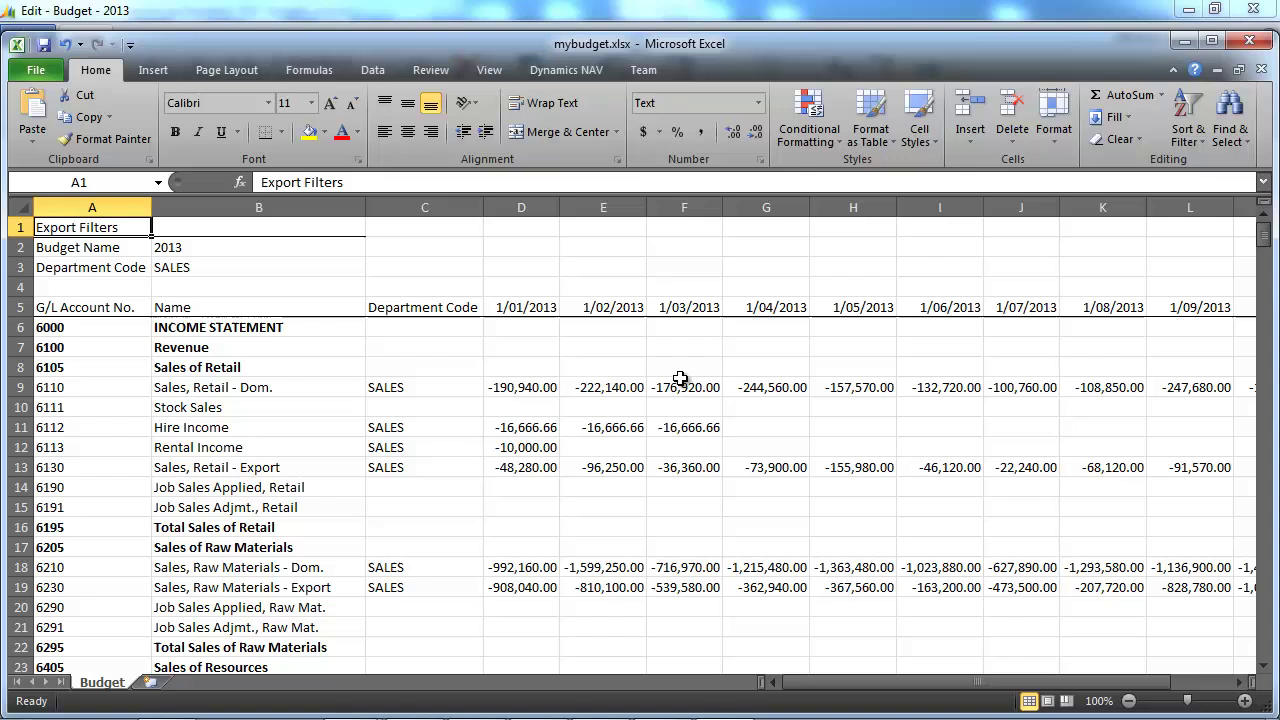
{"action": "left_click", "coordinate": [545, 449]}
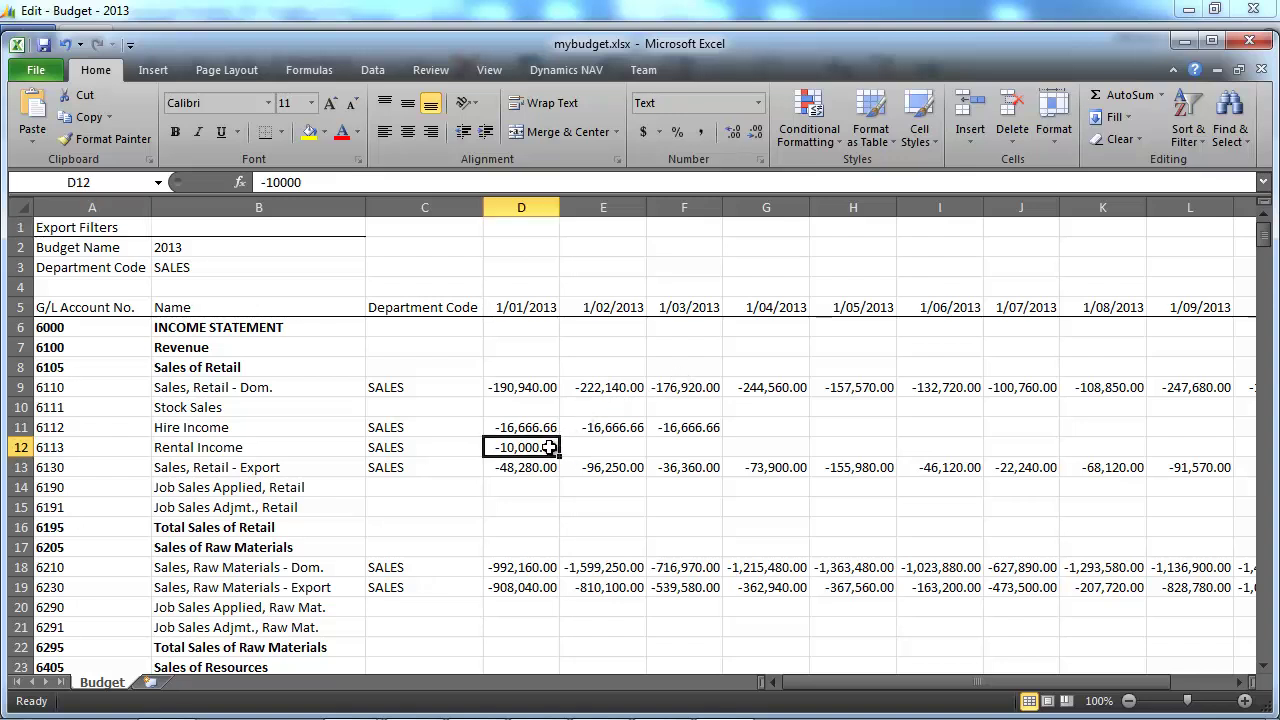
{"action": "left_click", "coordinate": [344, 184]}
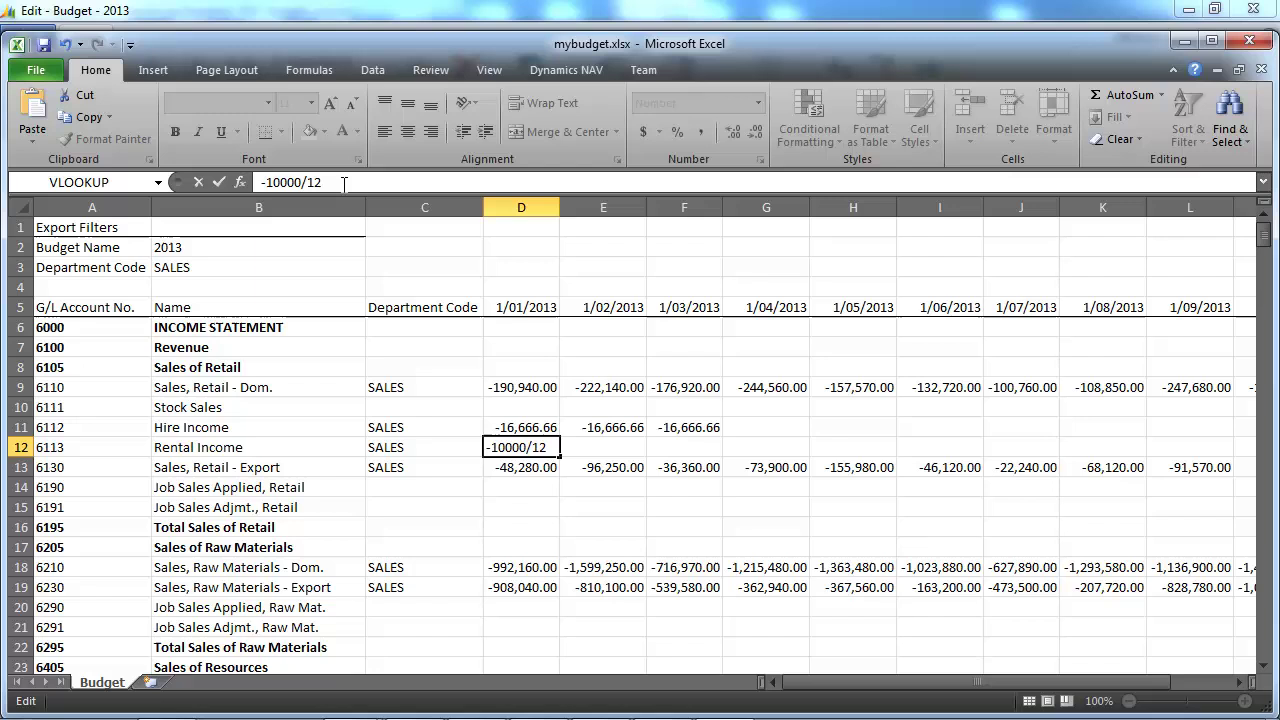
Step: Commit -10000/12 in D12 and fill the Hire and Rental Income amounts across to column O
{"action": "key", "text": "Return"}
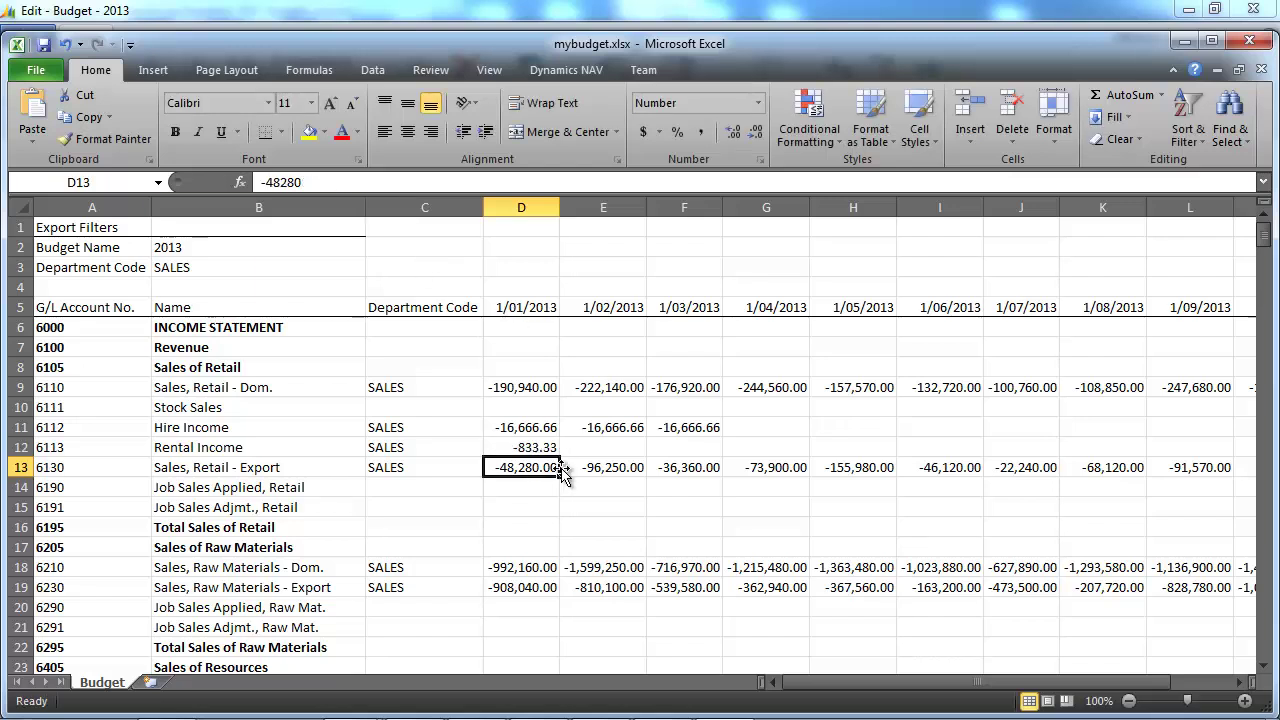
{"action": "left_click", "coordinate": [541, 428]}
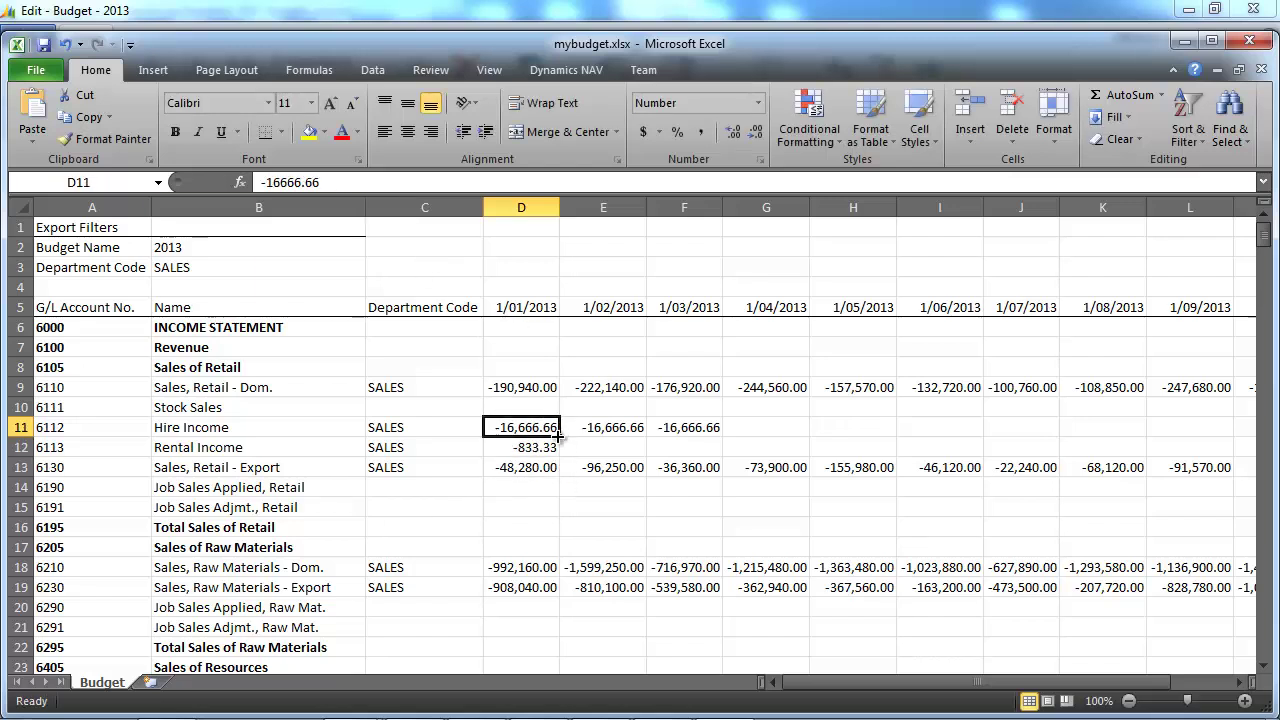
{"action": "left_click_drag", "start_coordinate": [538, 431], "coordinate": [1175, 449]}
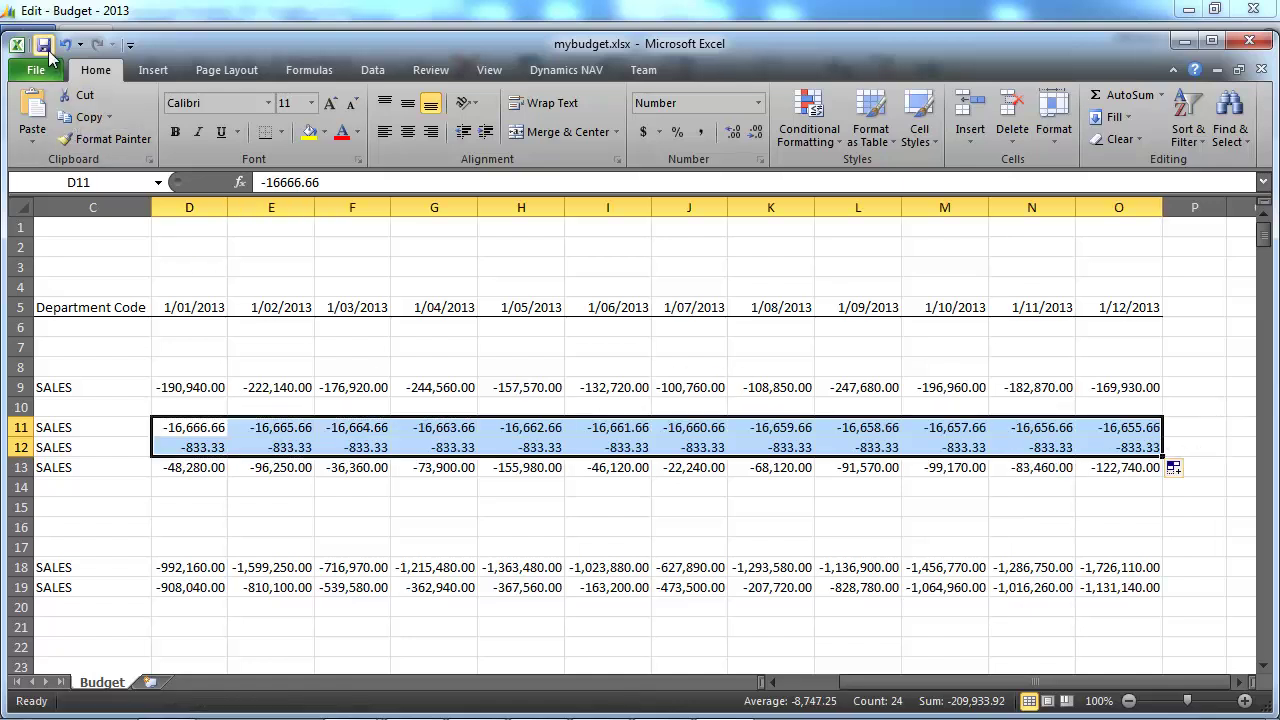
Step: Close Excel and import mybudget.xlsx into budget 2013, replacing entries (411 updated)
{"action": "left_click", "coordinate": [1249, 40]}
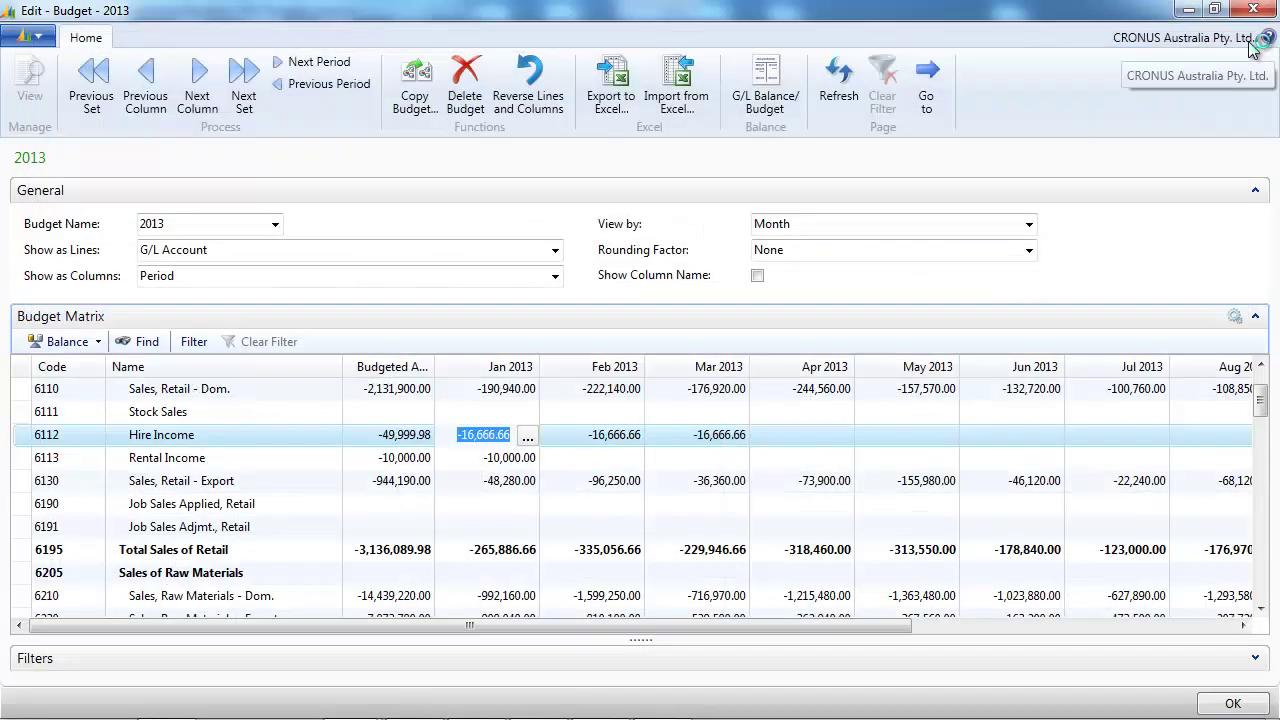
{"action": "left_click", "coordinate": [675, 102]}
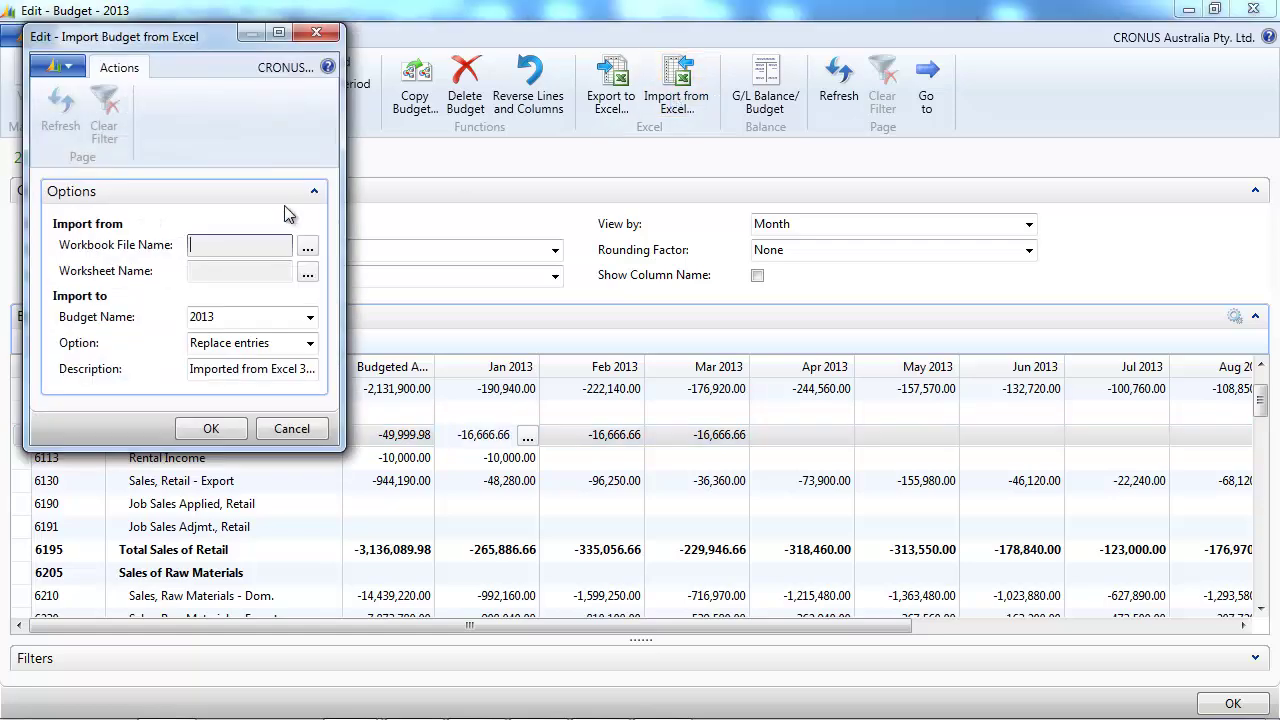
{"action": "left_click", "coordinate": [307, 245]}
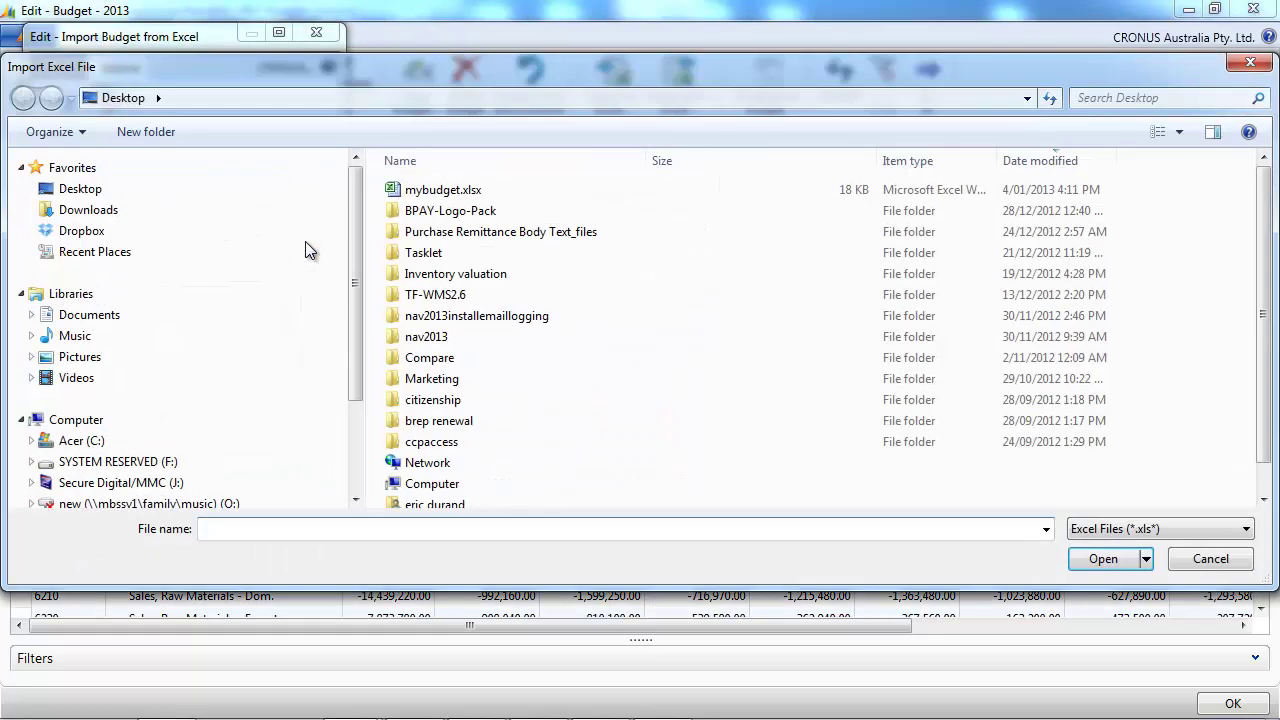
{"action": "double_click", "coordinate": [410, 189]}
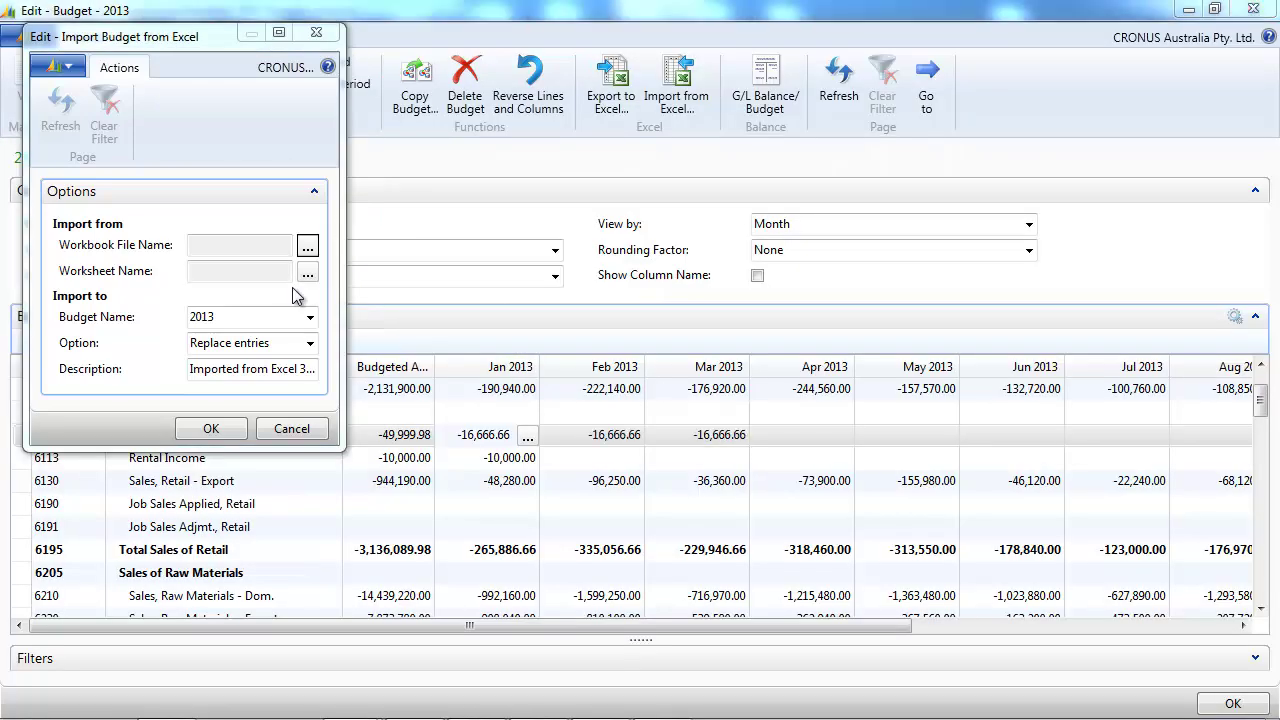
{"action": "left_click", "coordinate": [148, 271]}
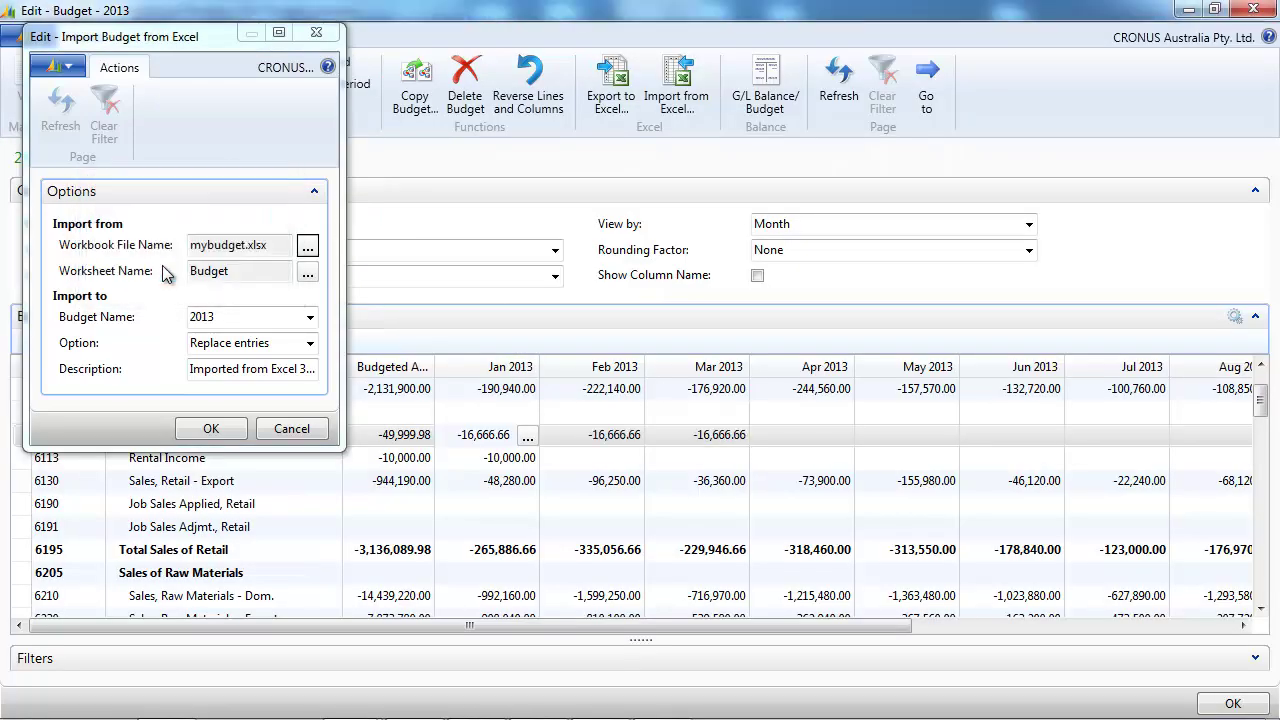
{"action": "left_click", "coordinate": [310, 319]}
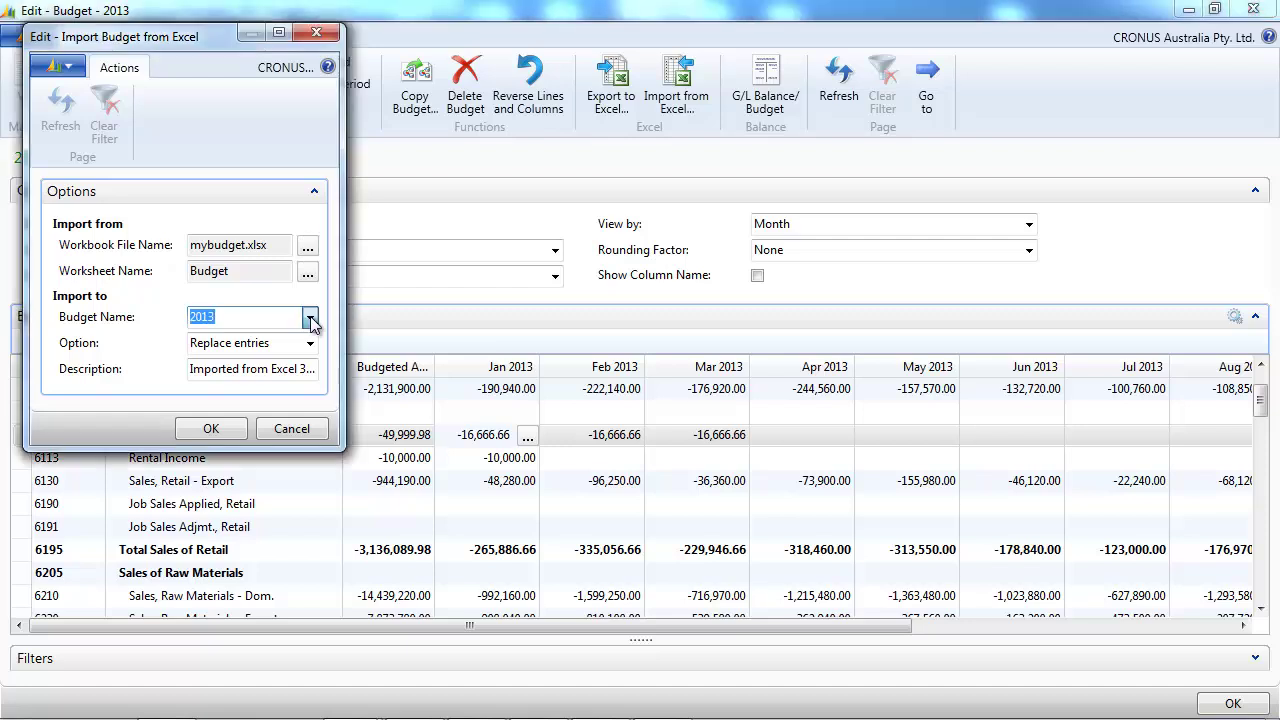
{"action": "left_click", "coordinate": [311, 319]}
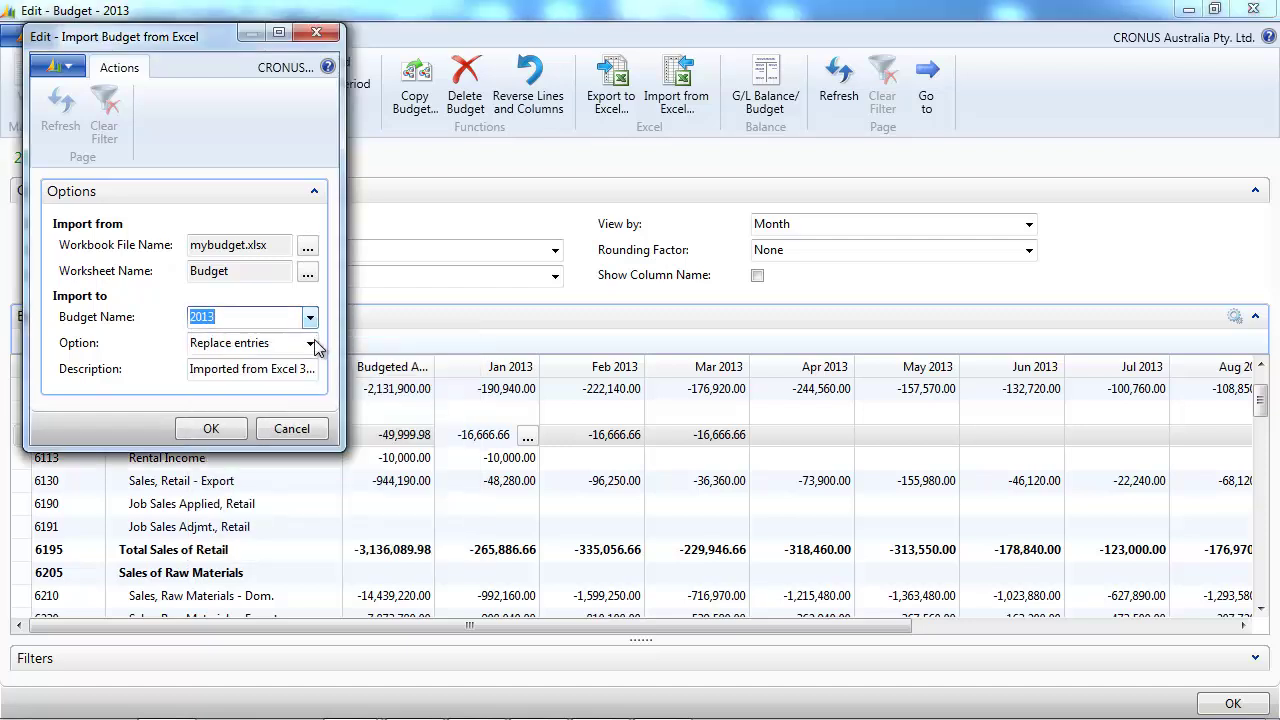
{"action": "left_click", "coordinate": [311, 343]}
{"action": "left_click", "coordinate": [311, 343]}
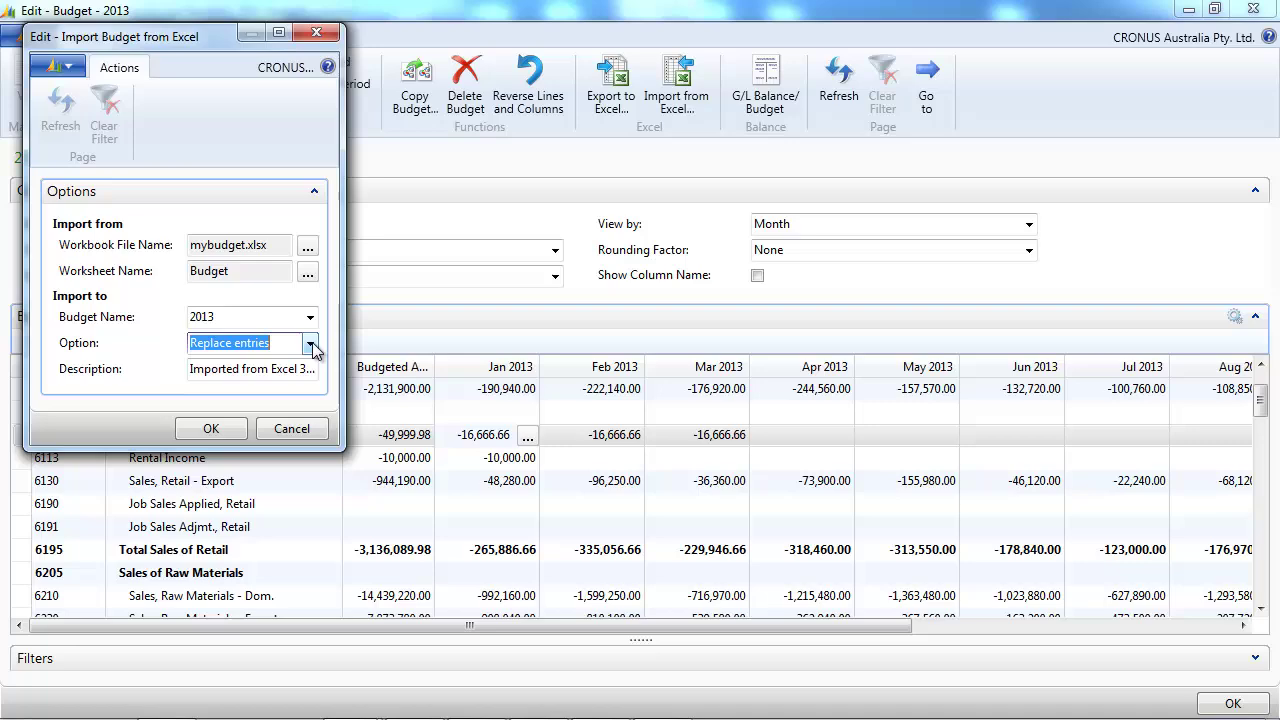
{"action": "left_click", "coordinate": [211, 429]}
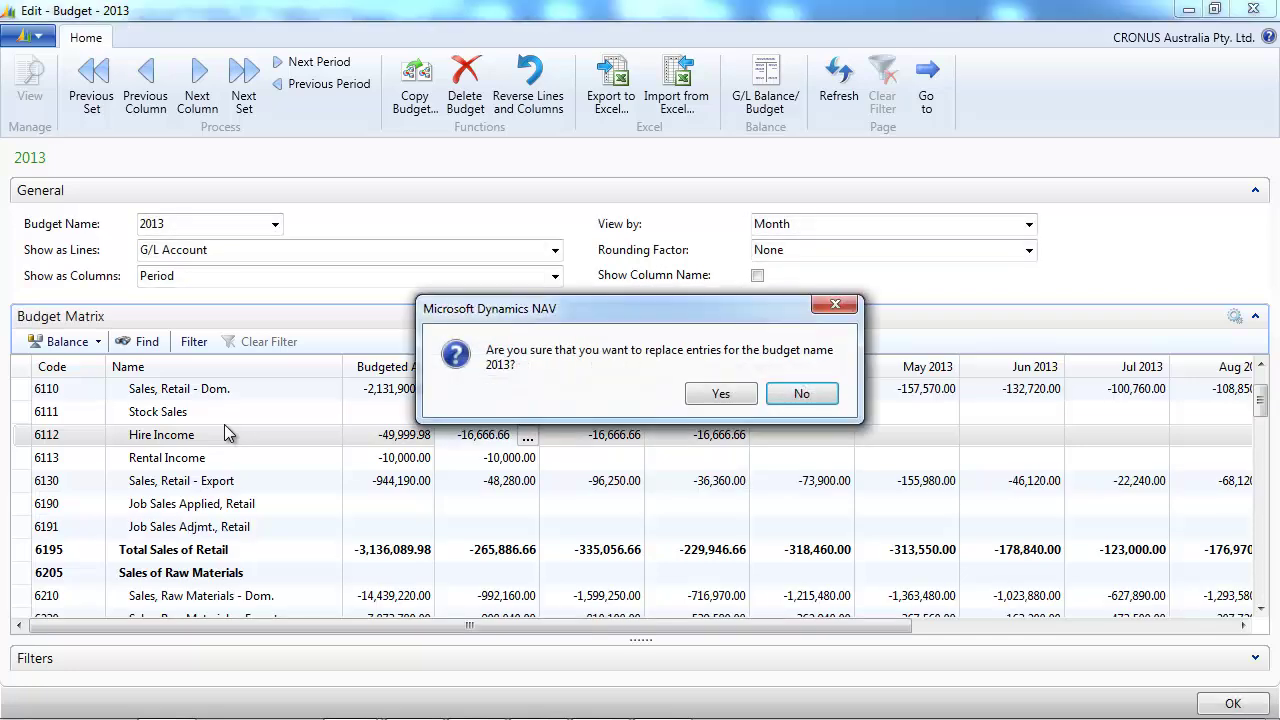
{"action": "left_click", "coordinate": [729, 399]}
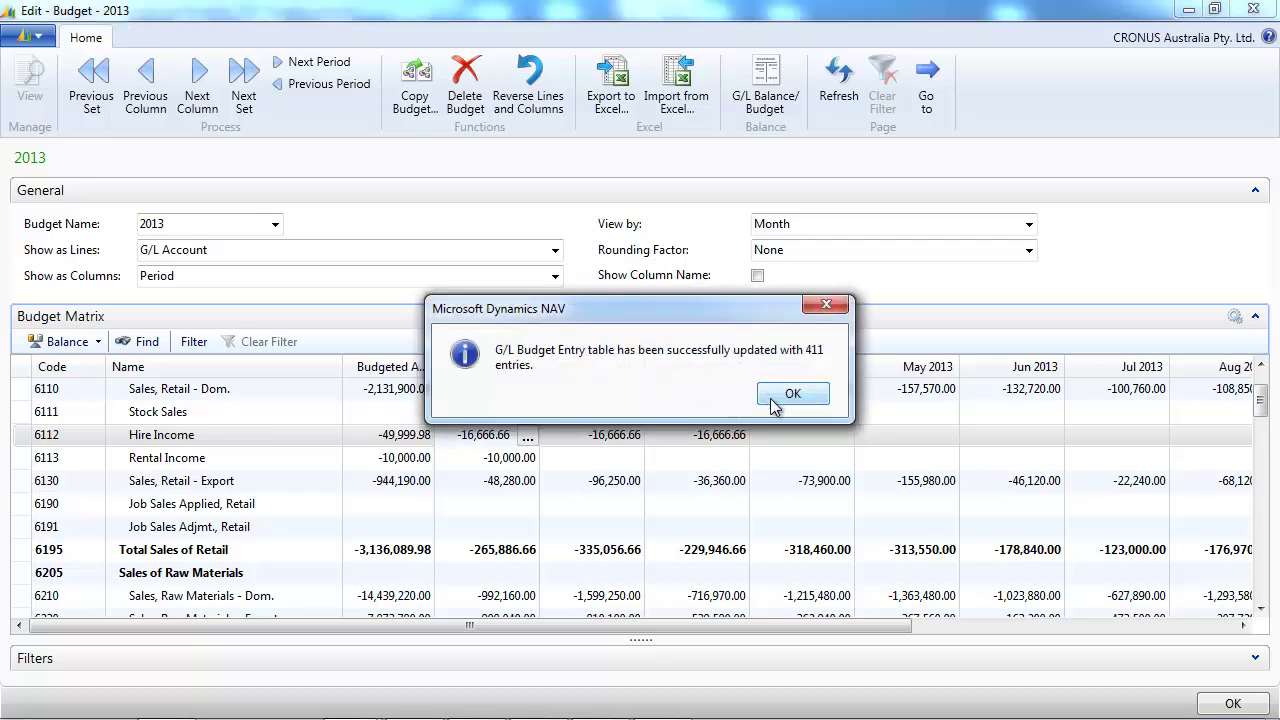
{"action": "left_click", "coordinate": [772, 393]}
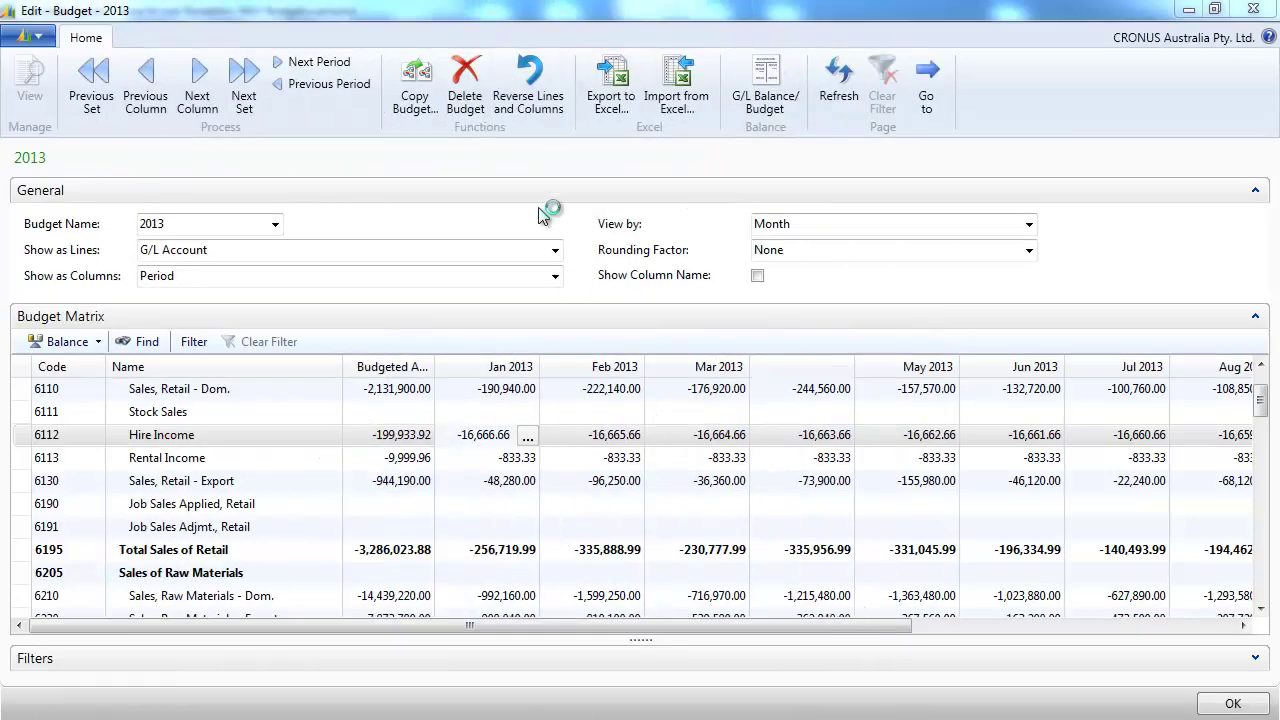
Step: Set the copy source to G/L Budget Entry from budget 2013, dated 01/01/13..31/12/13
{"action": "left_click", "coordinate": [410, 108]}
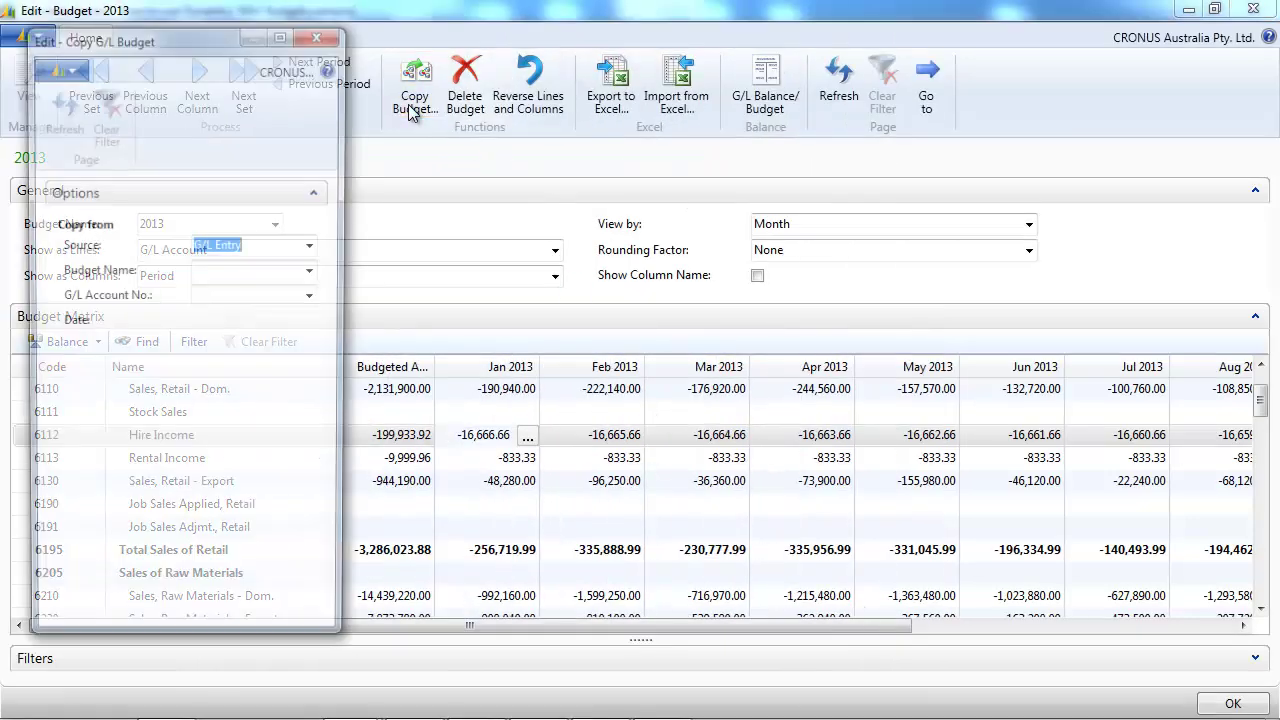
{"action": "left_click", "coordinate": [315, 250]}
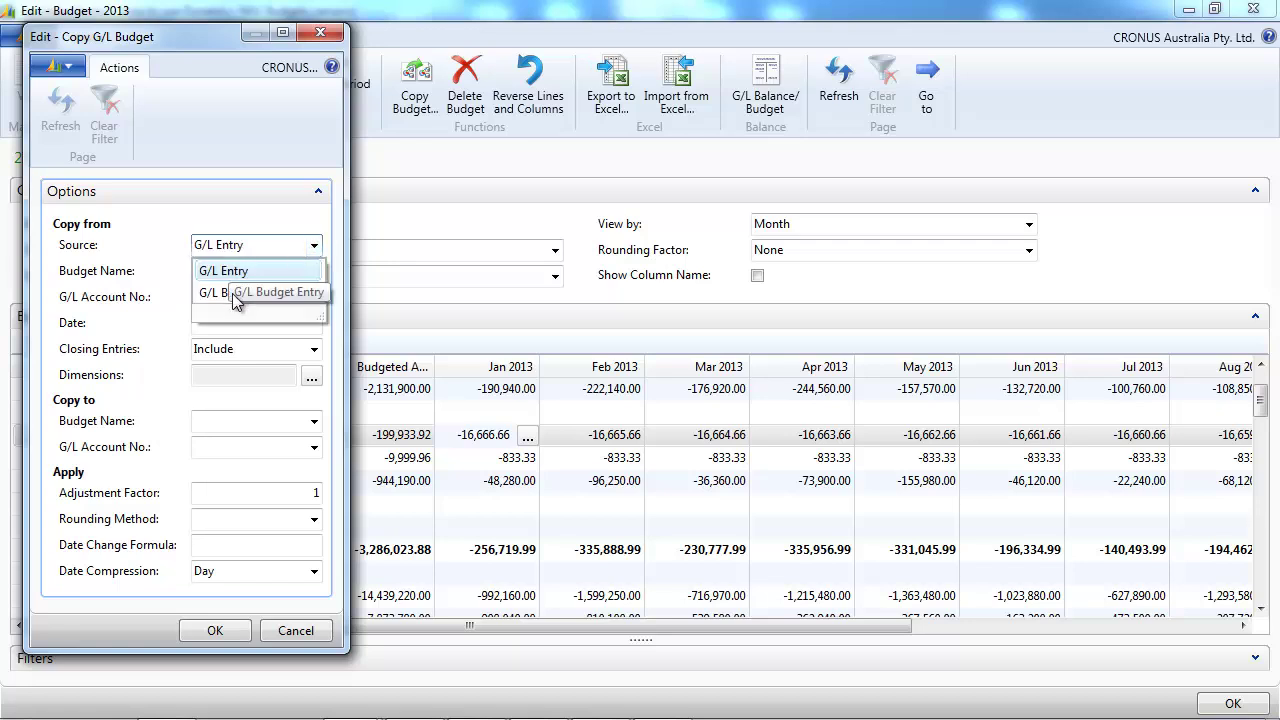
{"action": "left_click", "coordinate": [315, 250]}
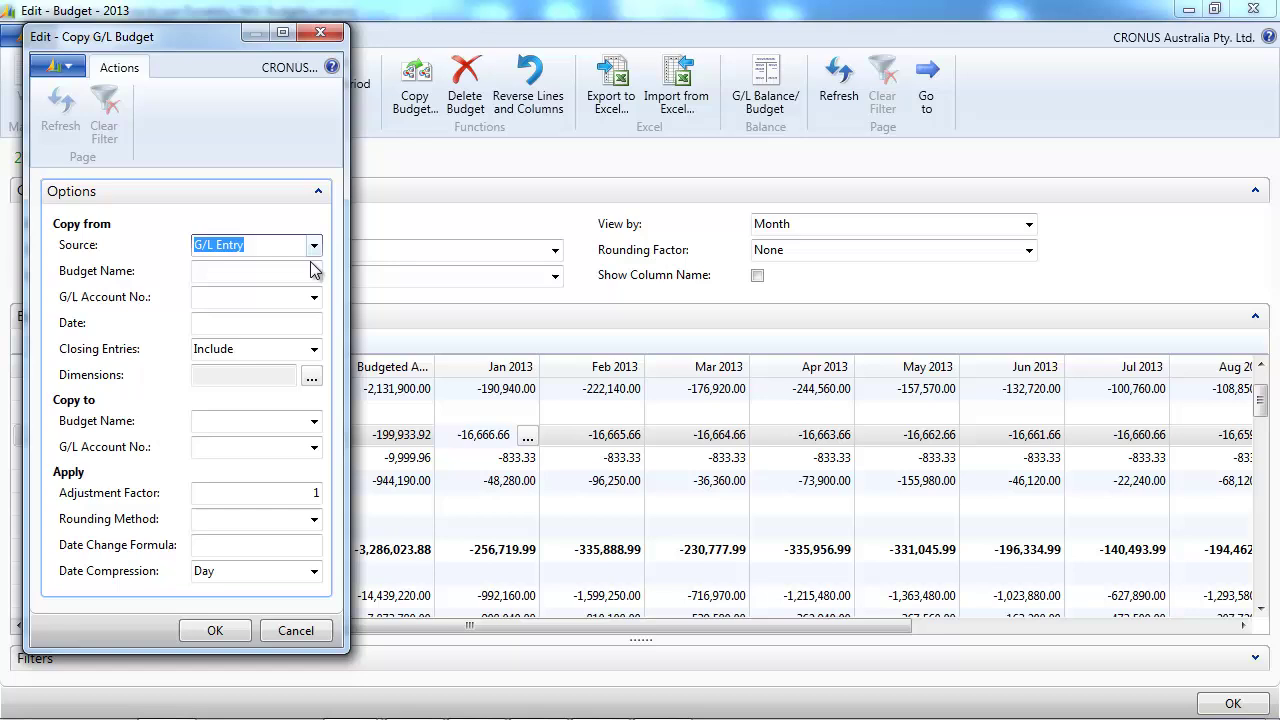
{"action": "left_click", "coordinate": [314, 272]}
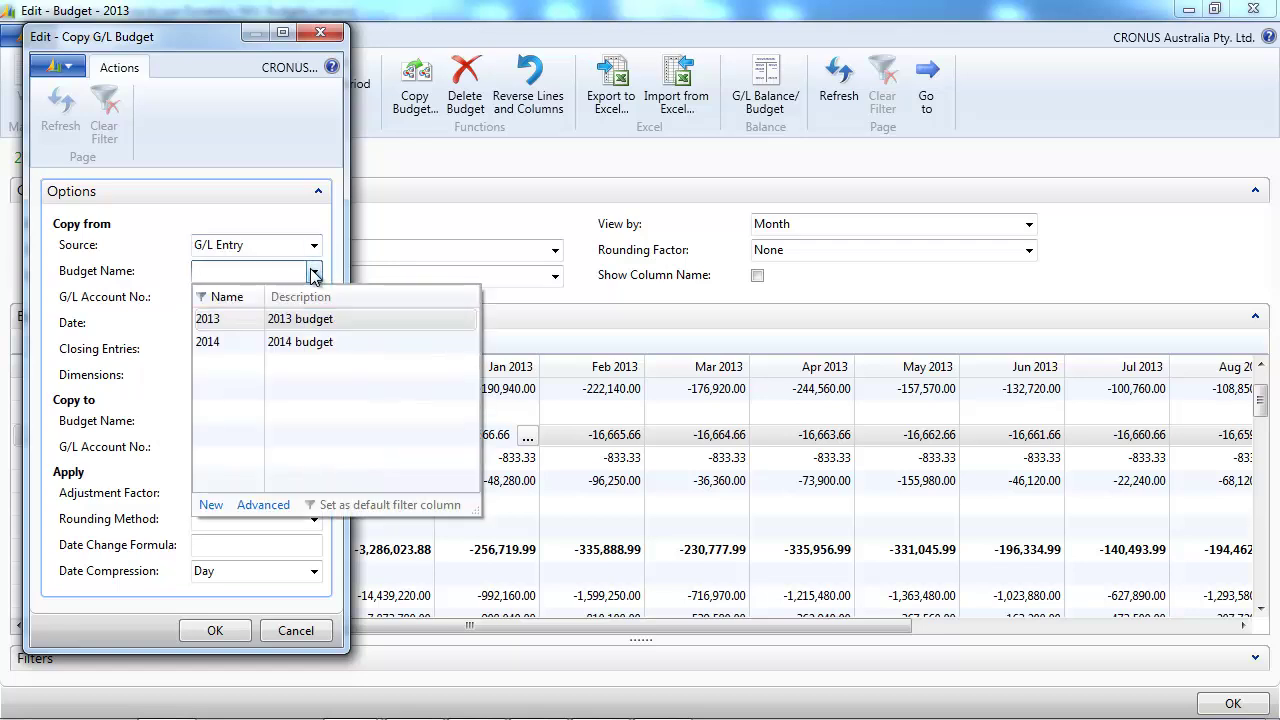
{"action": "left_click", "coordinate": [302, 322]}
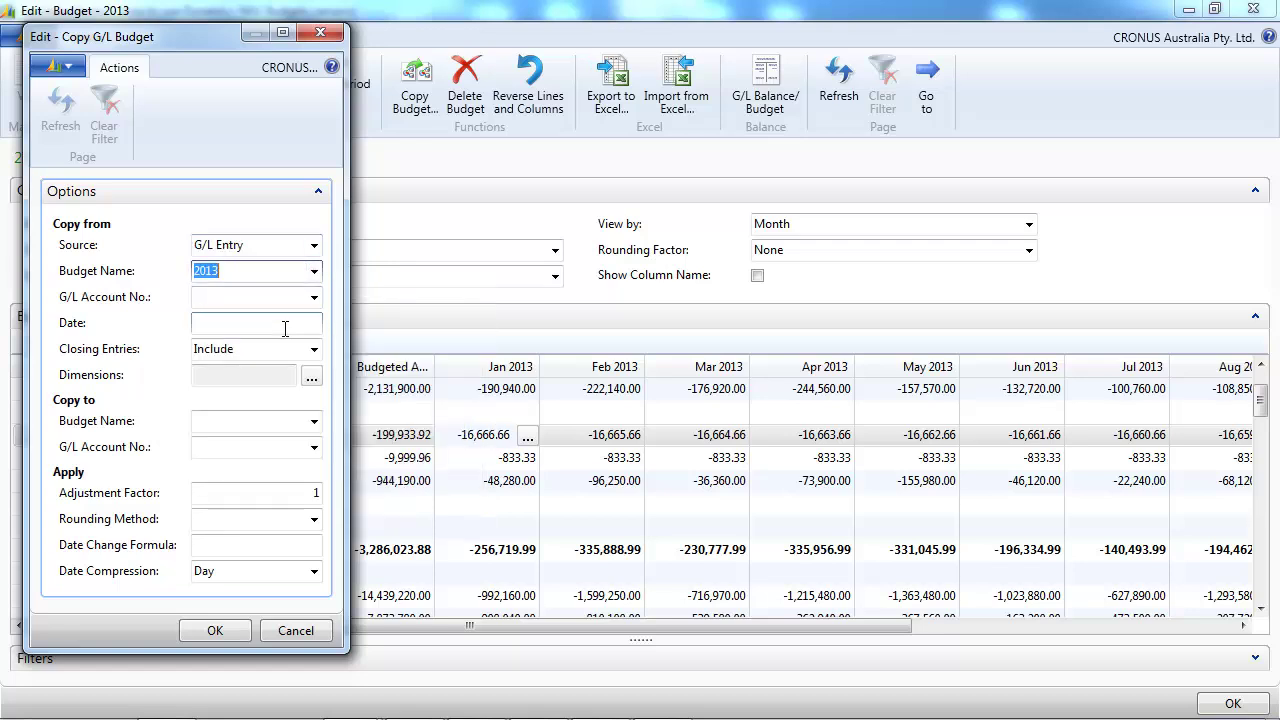
{"action": "left_click", "coordinate": [235, 298]}
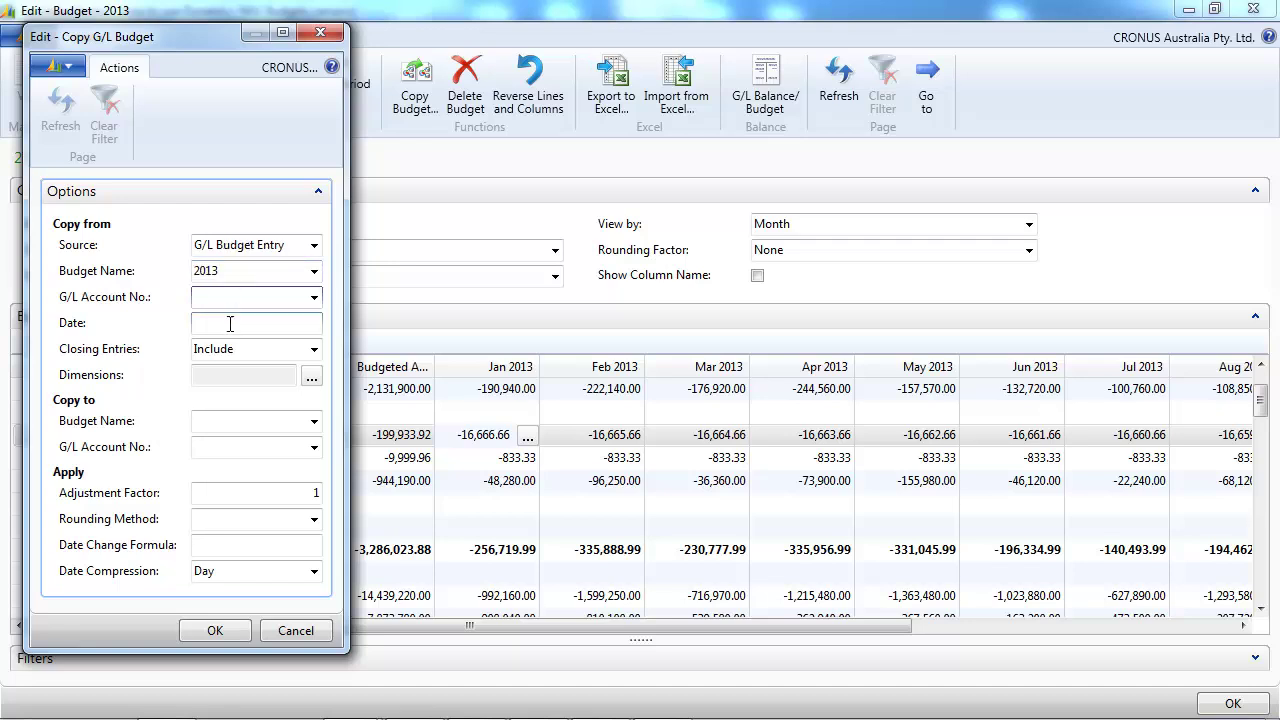
{"action": "left_click", "coordinate": [229, 323]}
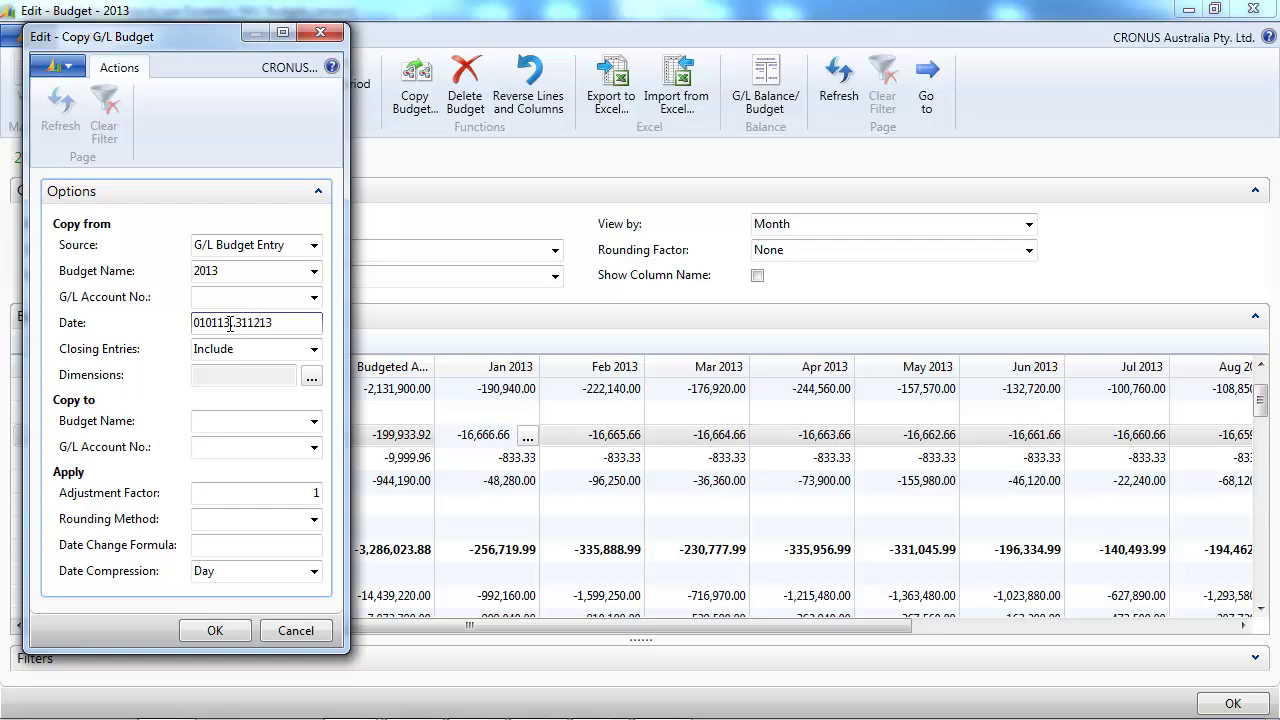
{"action": "key", "text": "Tab"}
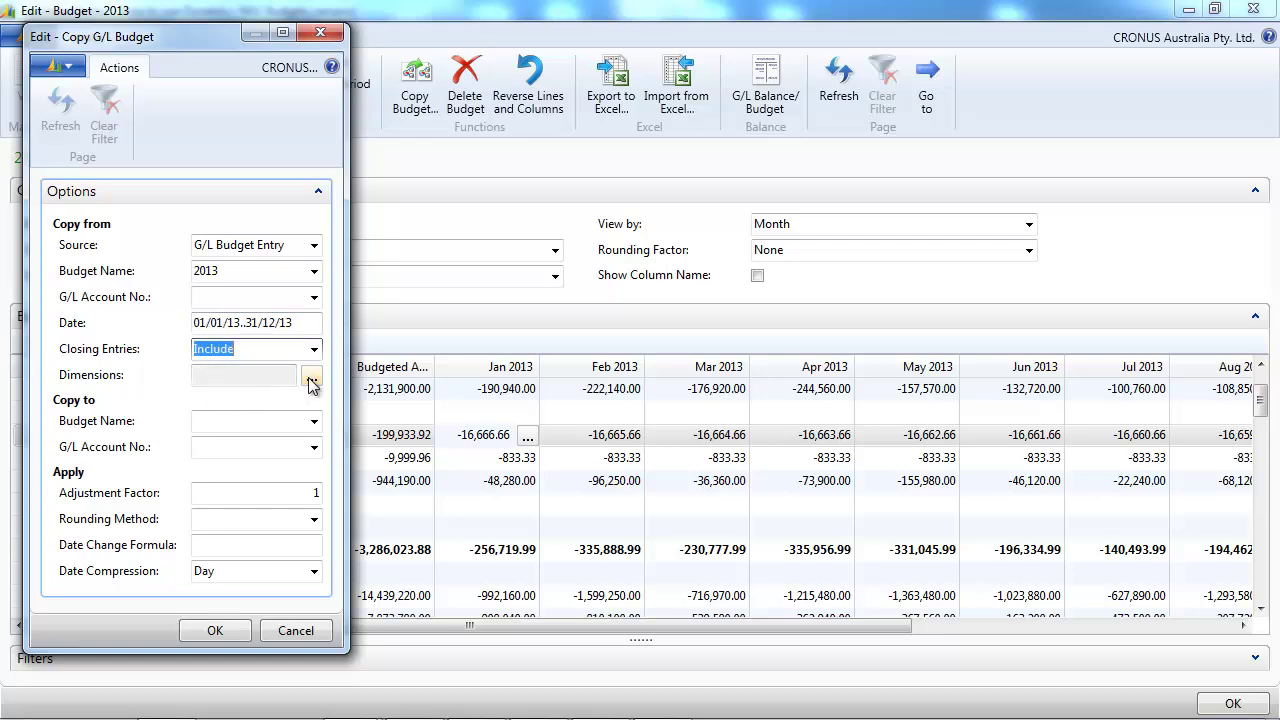
Step: Include the DEPARTMENT dimension in the budget copy
{"action": "left_click", "coordinate": [311, 379]}
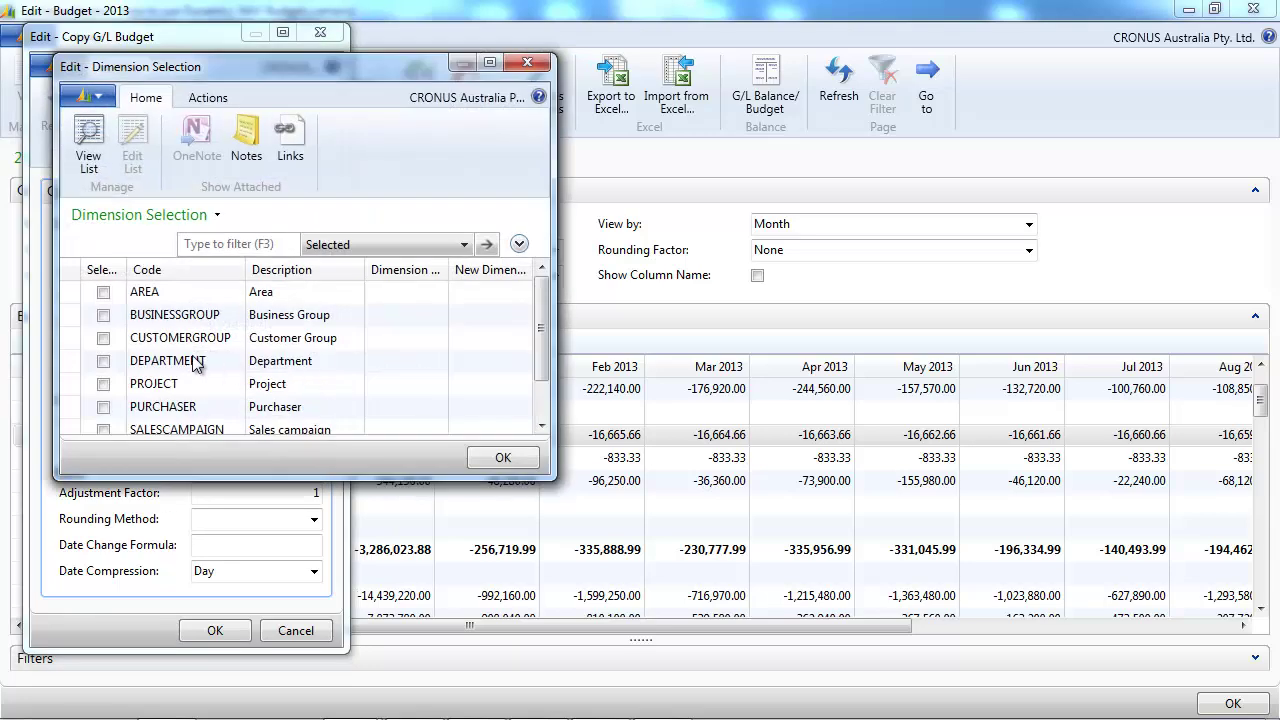
{"action": "left_click", "coordinate": [103, 361]}
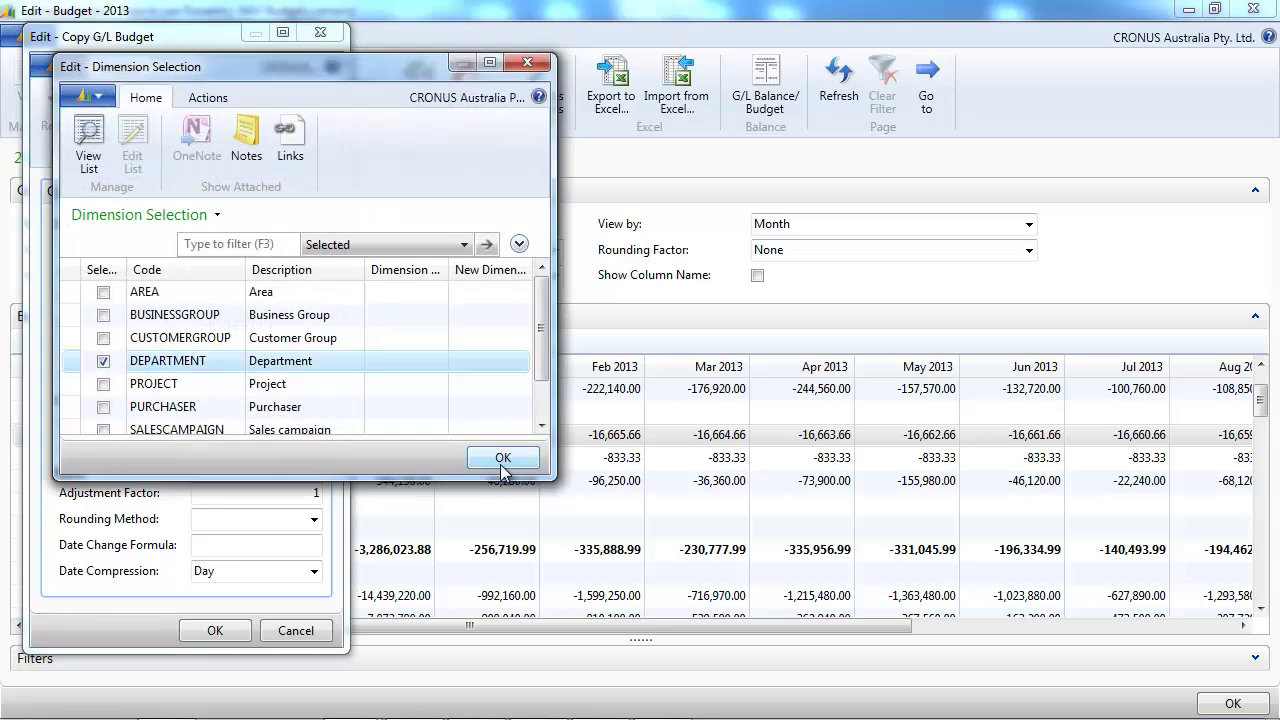
{"action": "left_click", "coordinate": [503, 462]}
{"action": "left_click", "coordinate": [248, 421]}
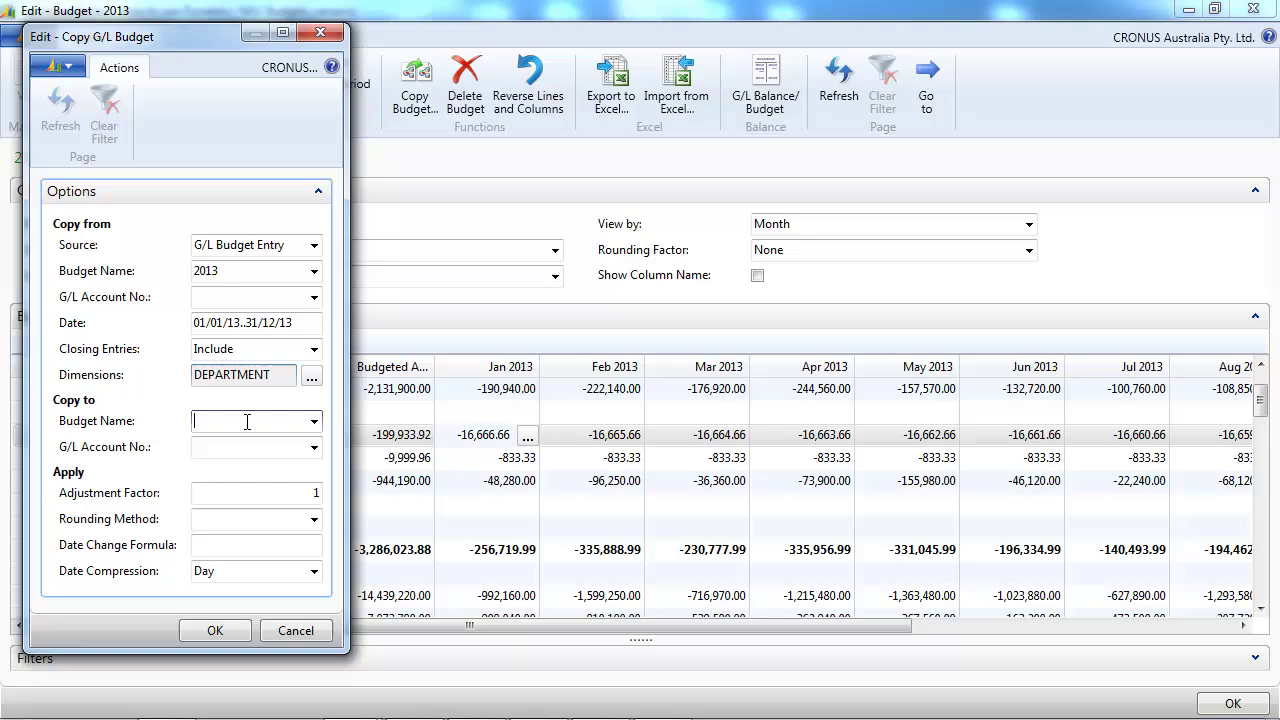
{"action": "left_click", "coordinate": [315, 421]}
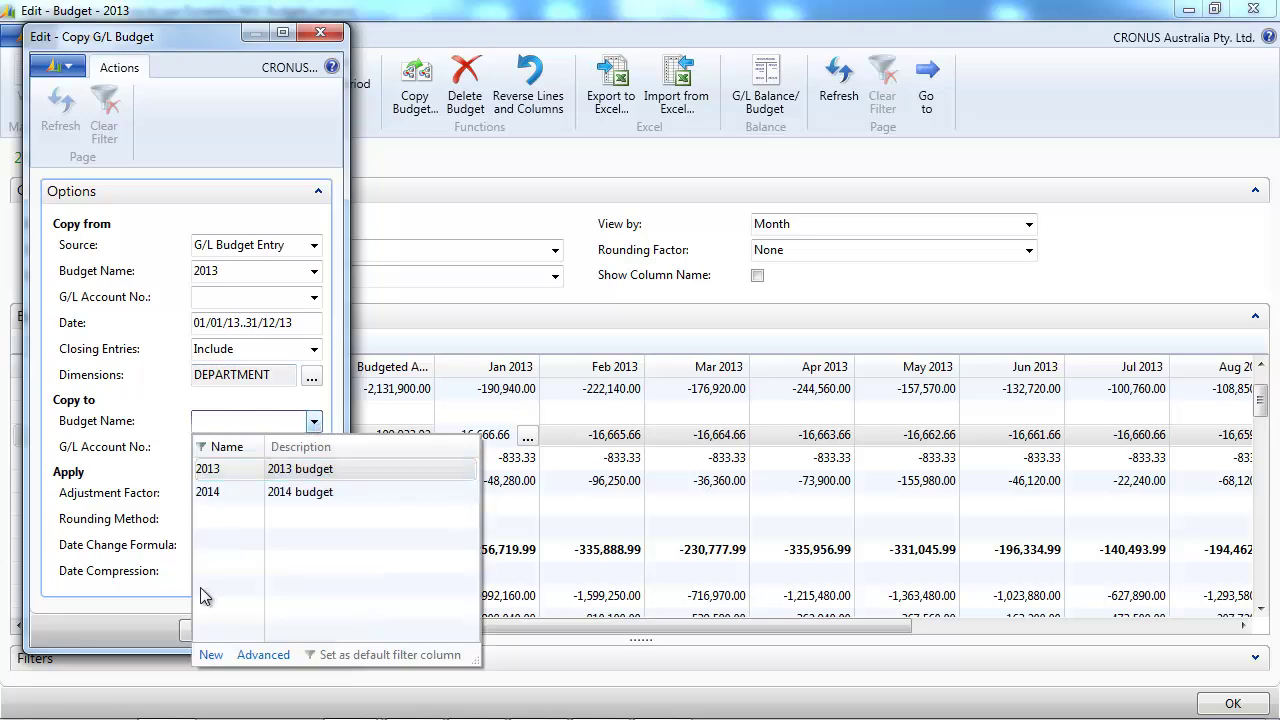
Step: Create budget GENERALBUD described as 'General Budget' and make it the copy target
{"action": "left_click", "coordinate": [209, 655]}
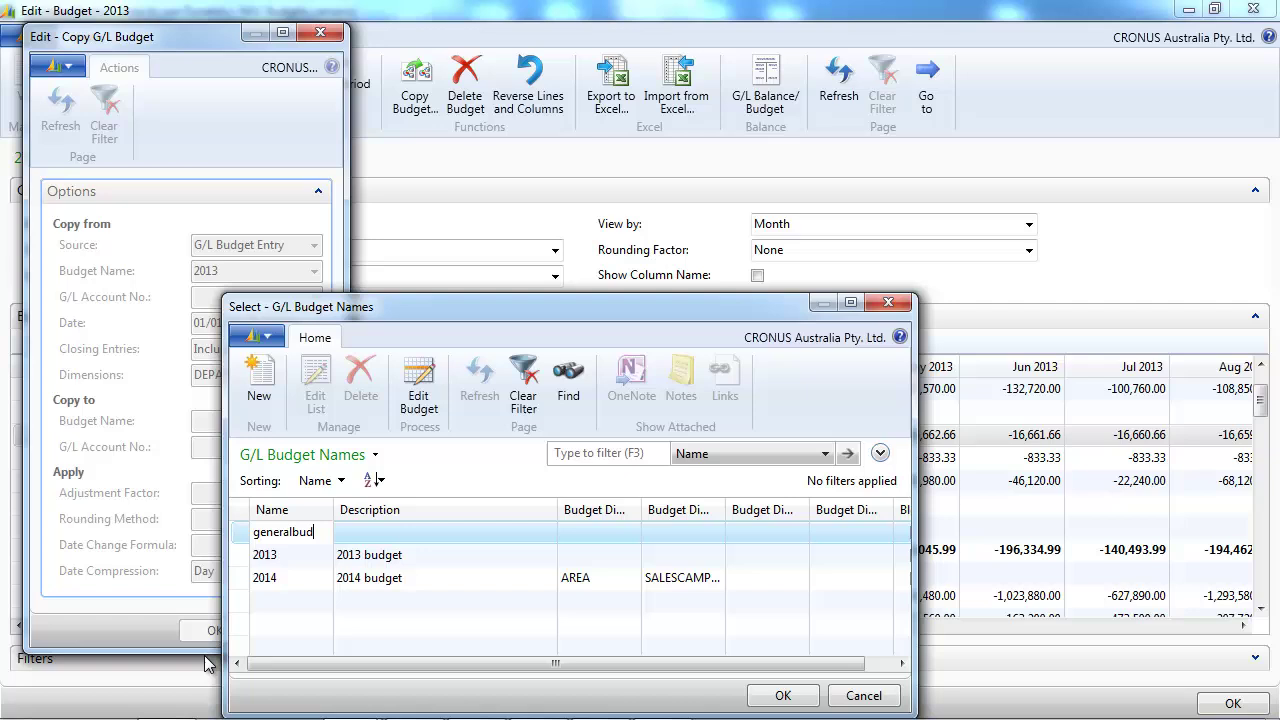
{"action": "key", "text": "Tab"}
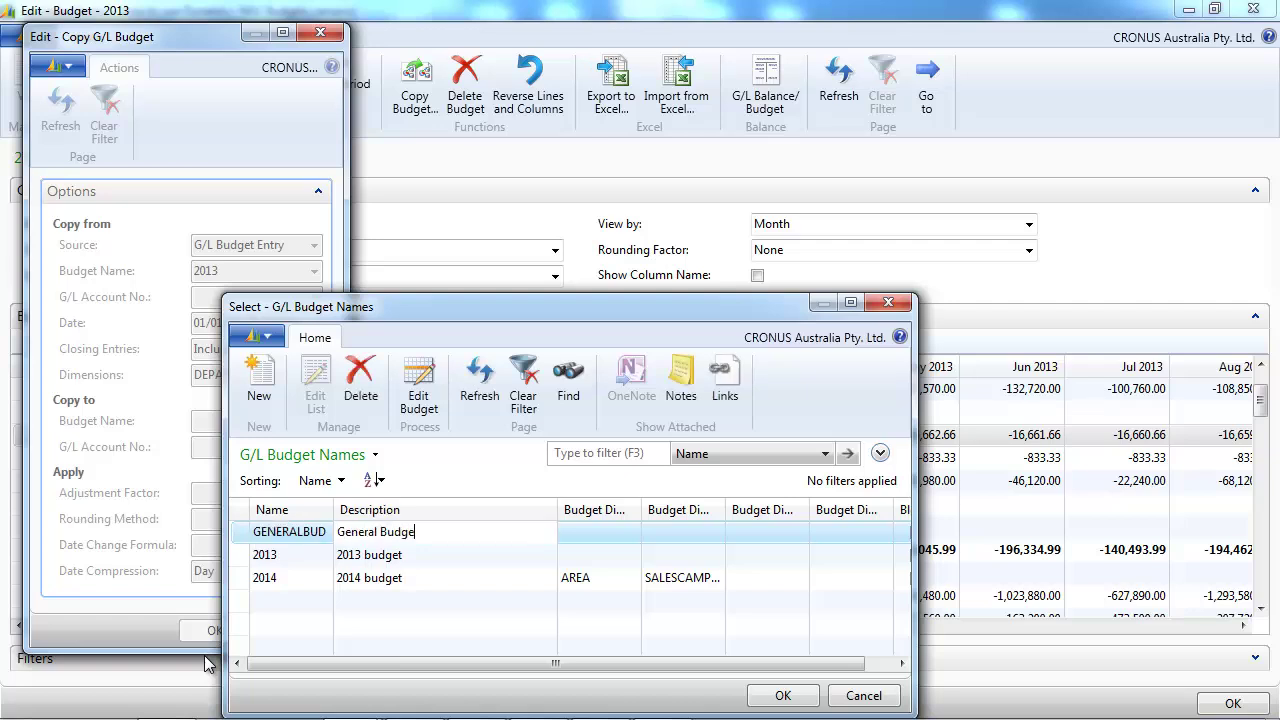
{"action": "key", "text": "Tab"}
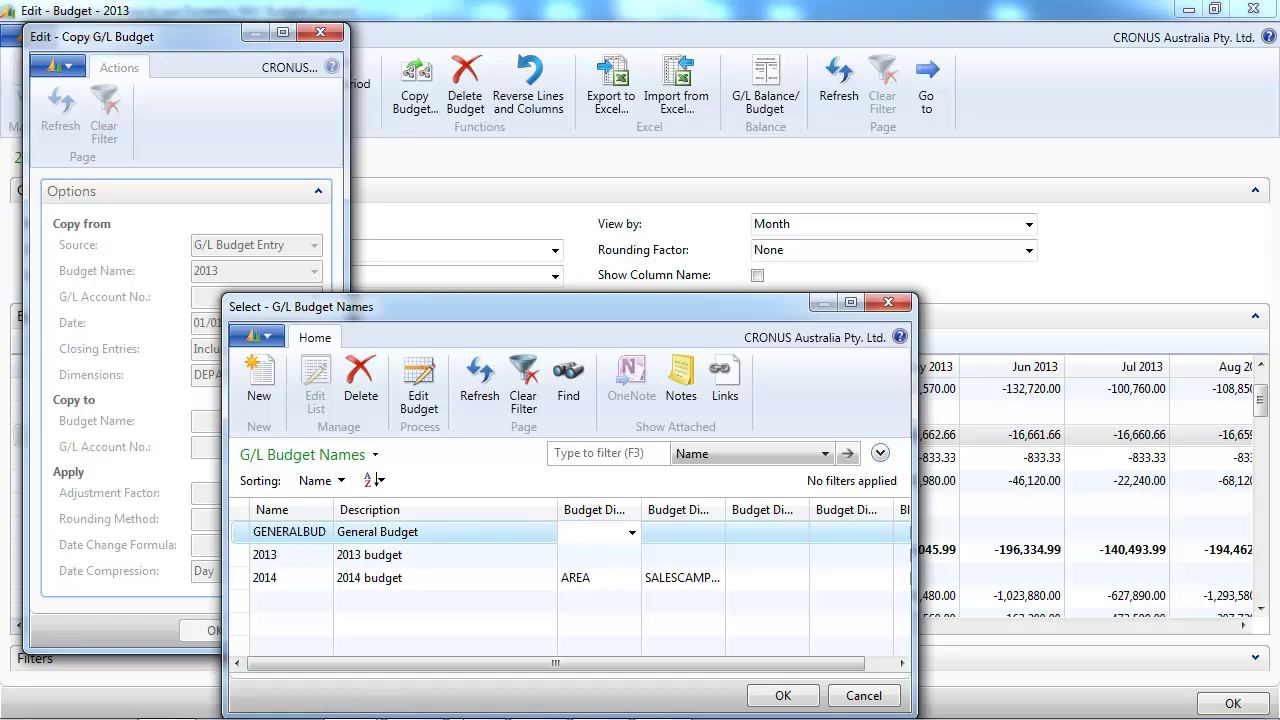
{"action": "left_click", "coordinate": [780, 696]}
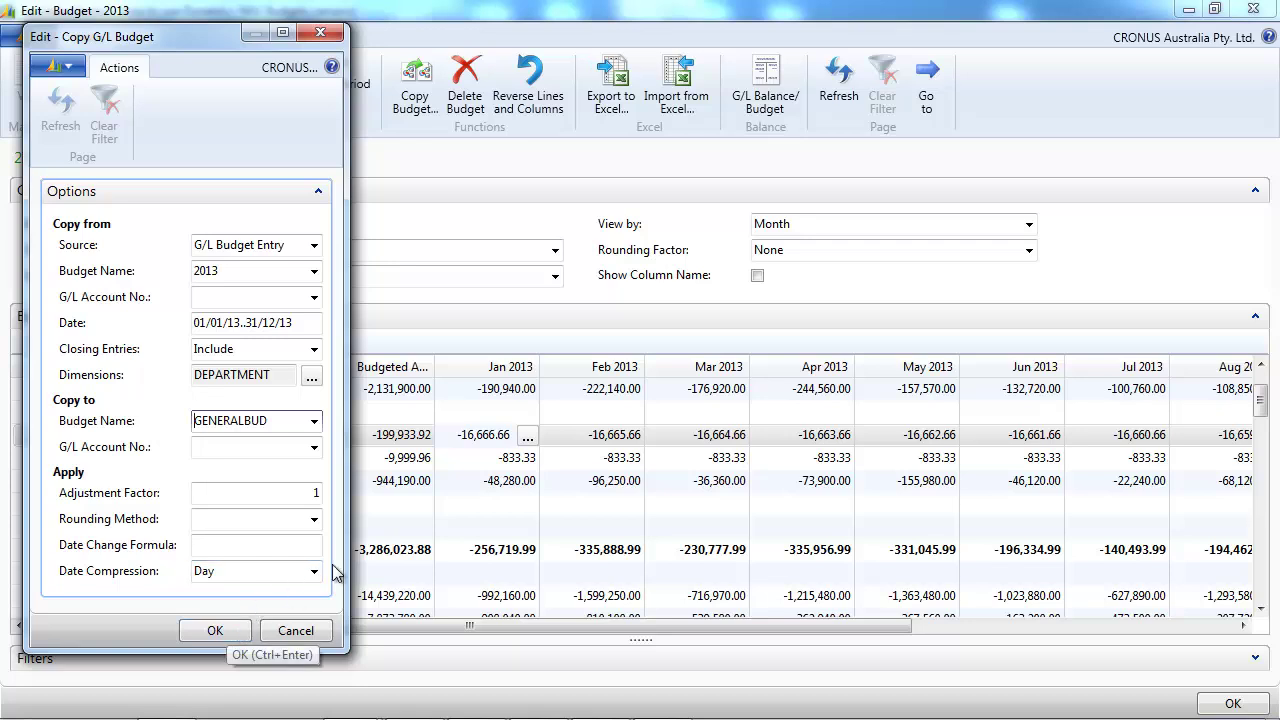
Step: Run the copy with Month date compression and close the 2013 budget matrix
{"action": "left_click", "coordinate": [314, 571]}
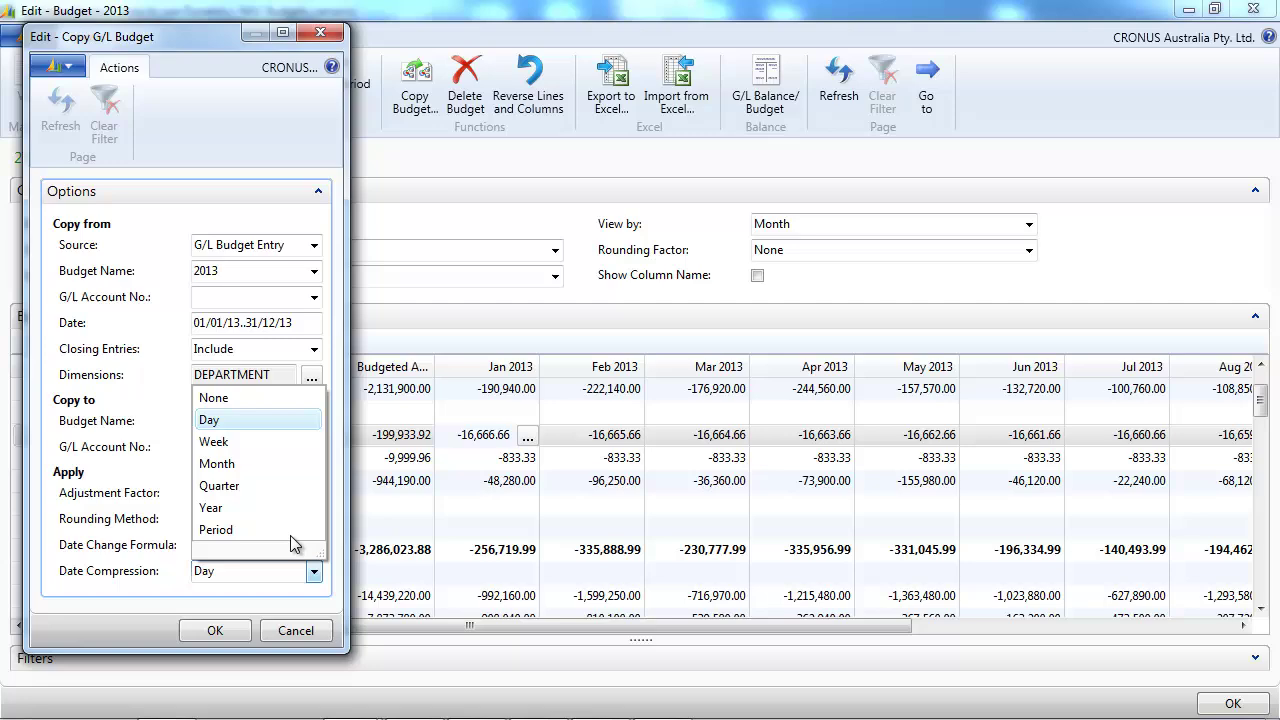
{"action": "left_click", "coordinate": [235, 465]}
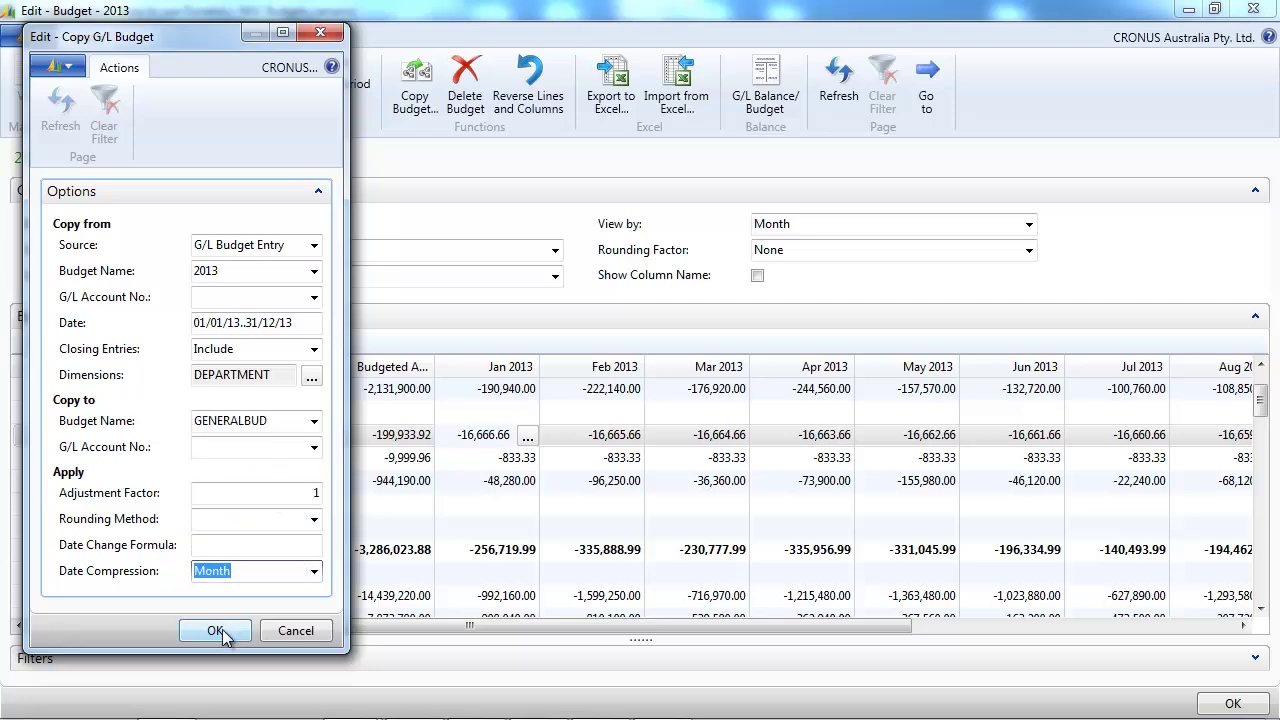
{"action": "left_click", "coordinate": [216, 631]}
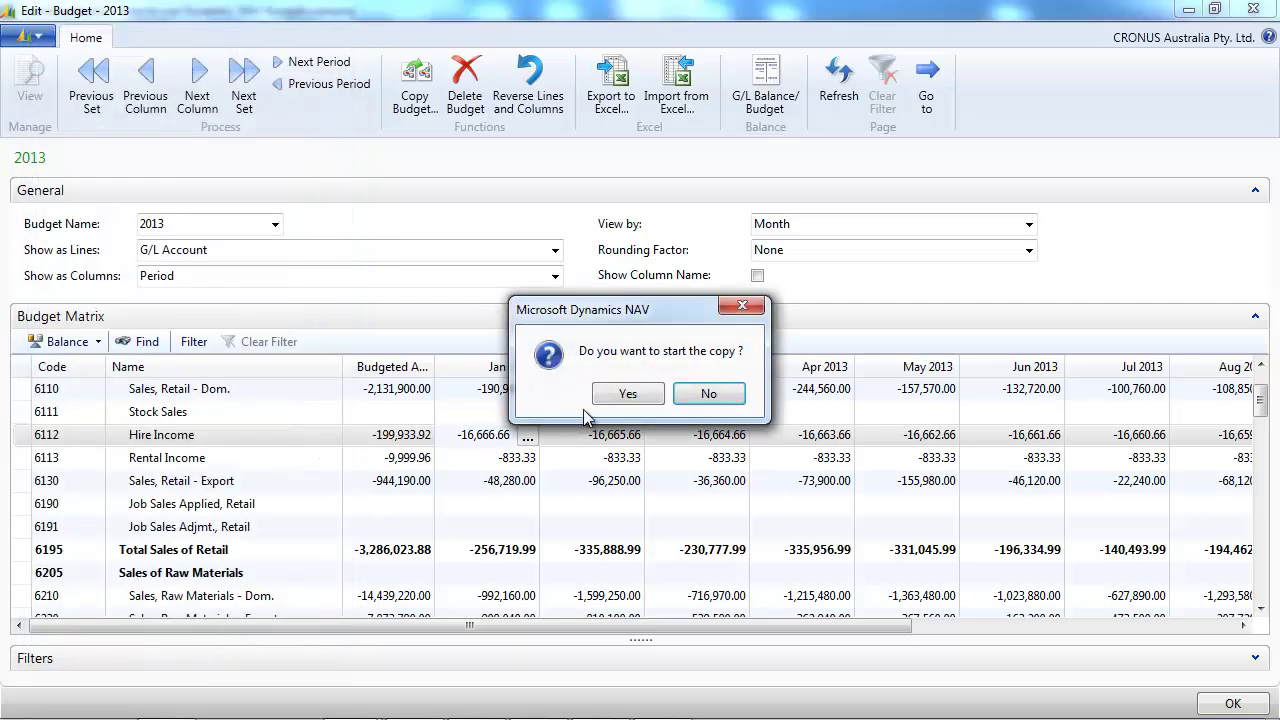
{"action": "left_click", "coordinate": [617, 400]}
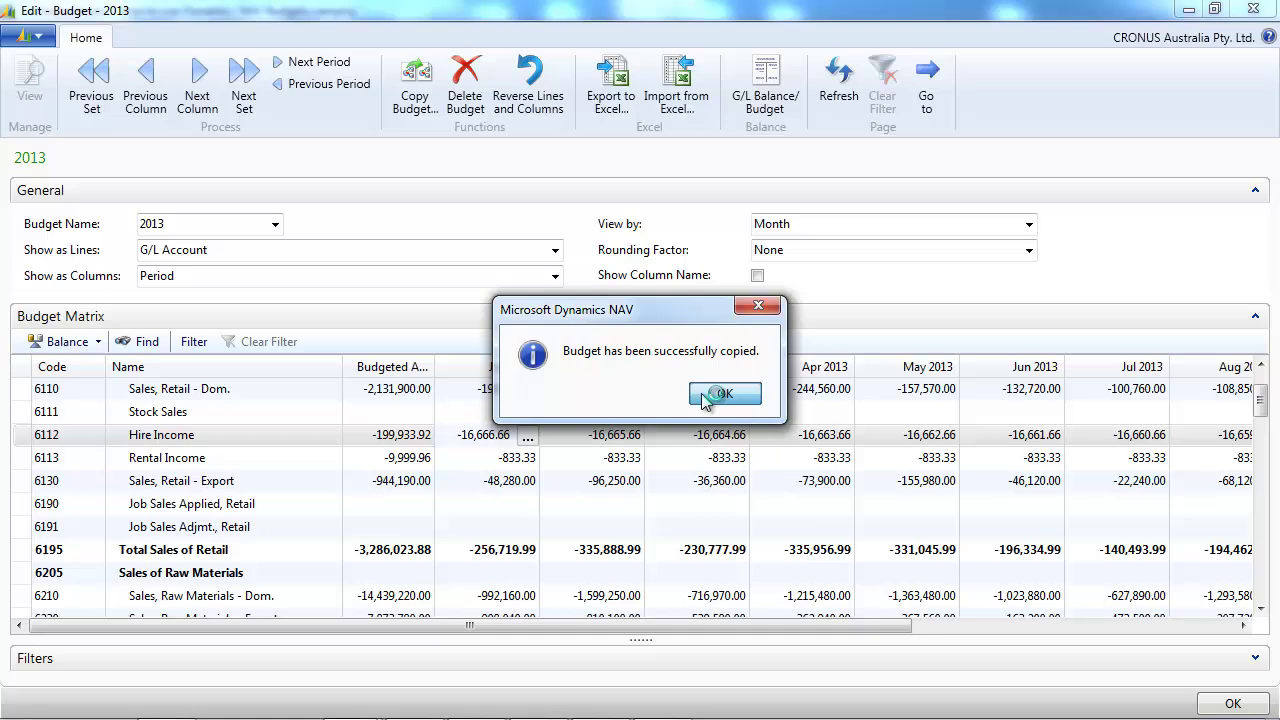
{"action": "left_click", "coordinate": [702, 394]}
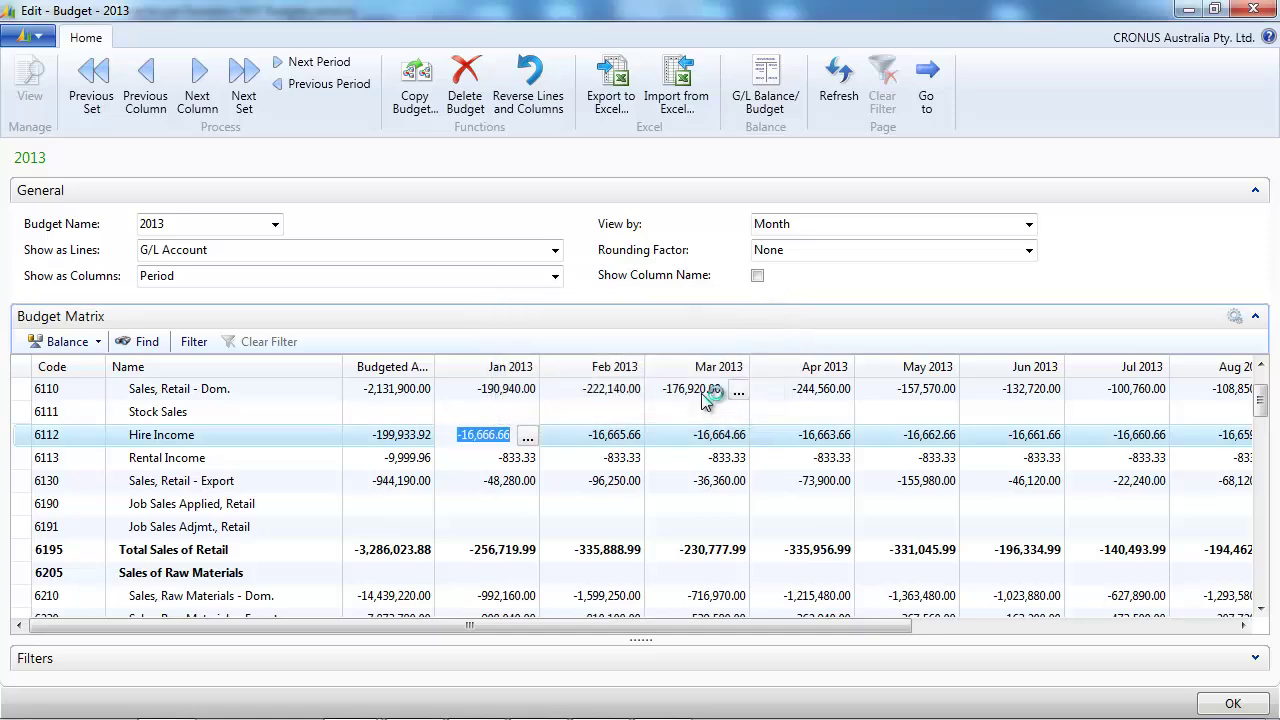
{"action": "key", "text": "Escape"}
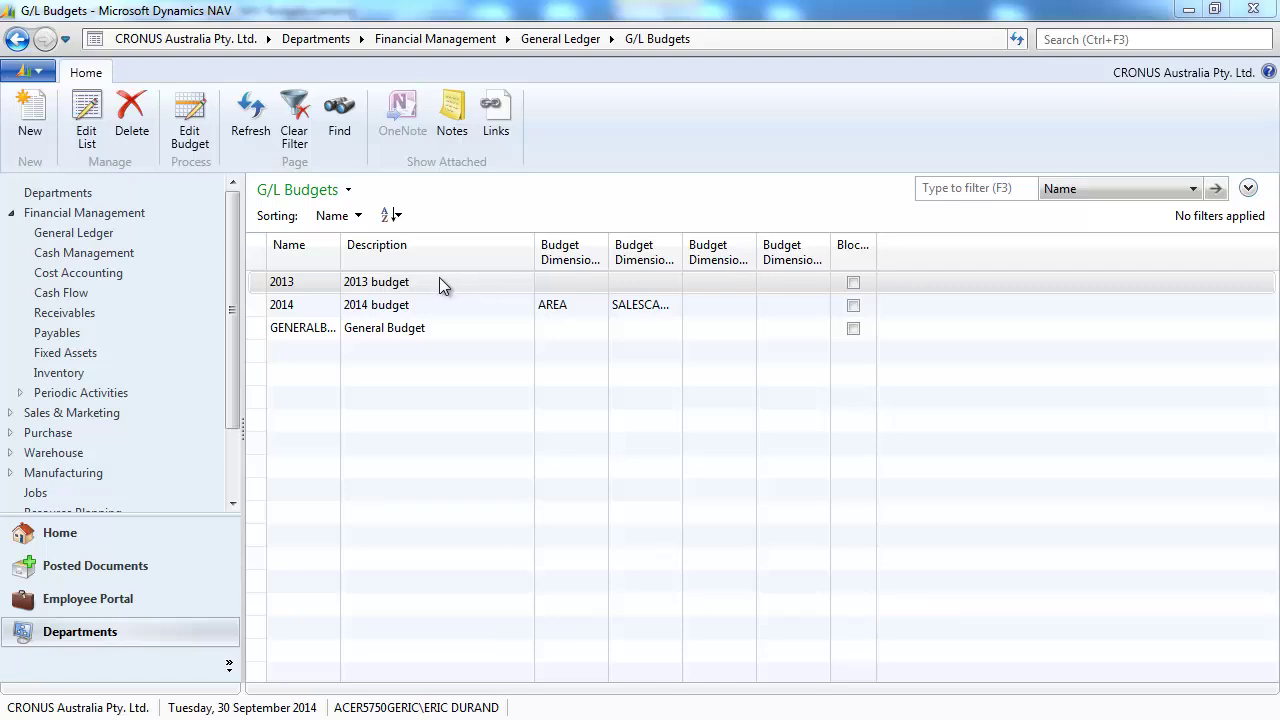
{"action": "right_click", "coordinate": [439, 277]}
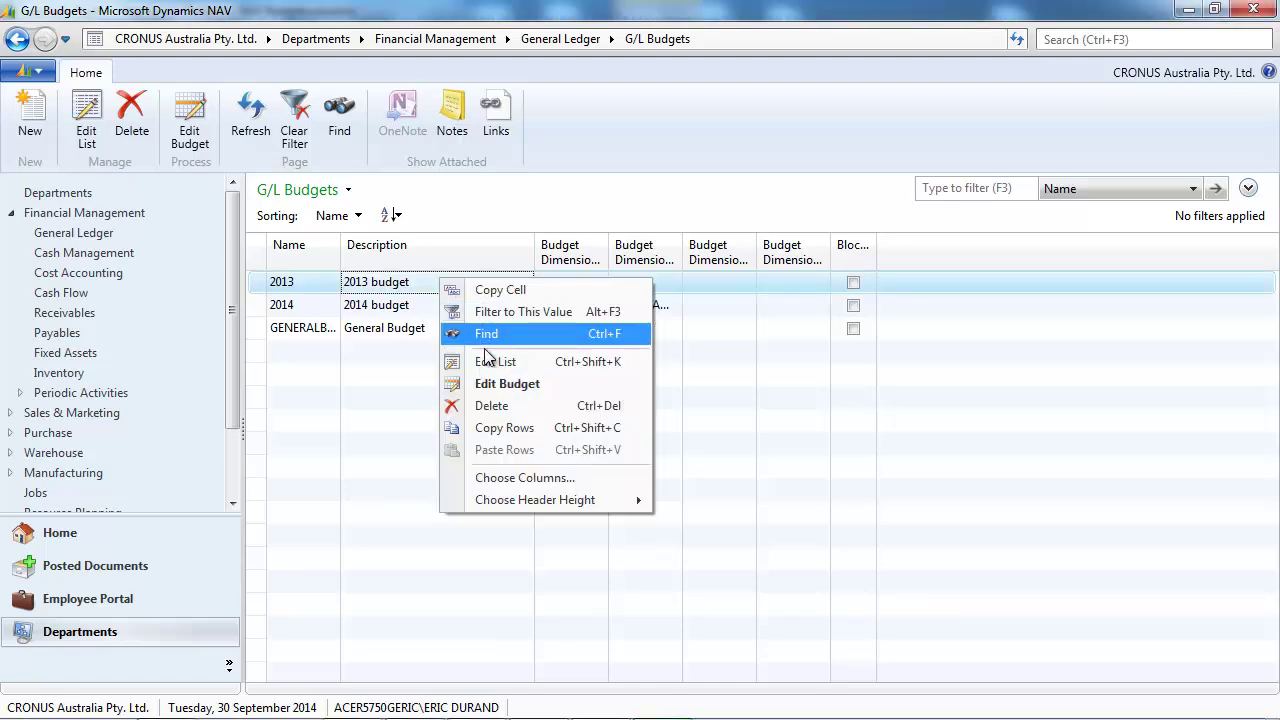
{"action": "left_click", "coordinate": [490, 362]}
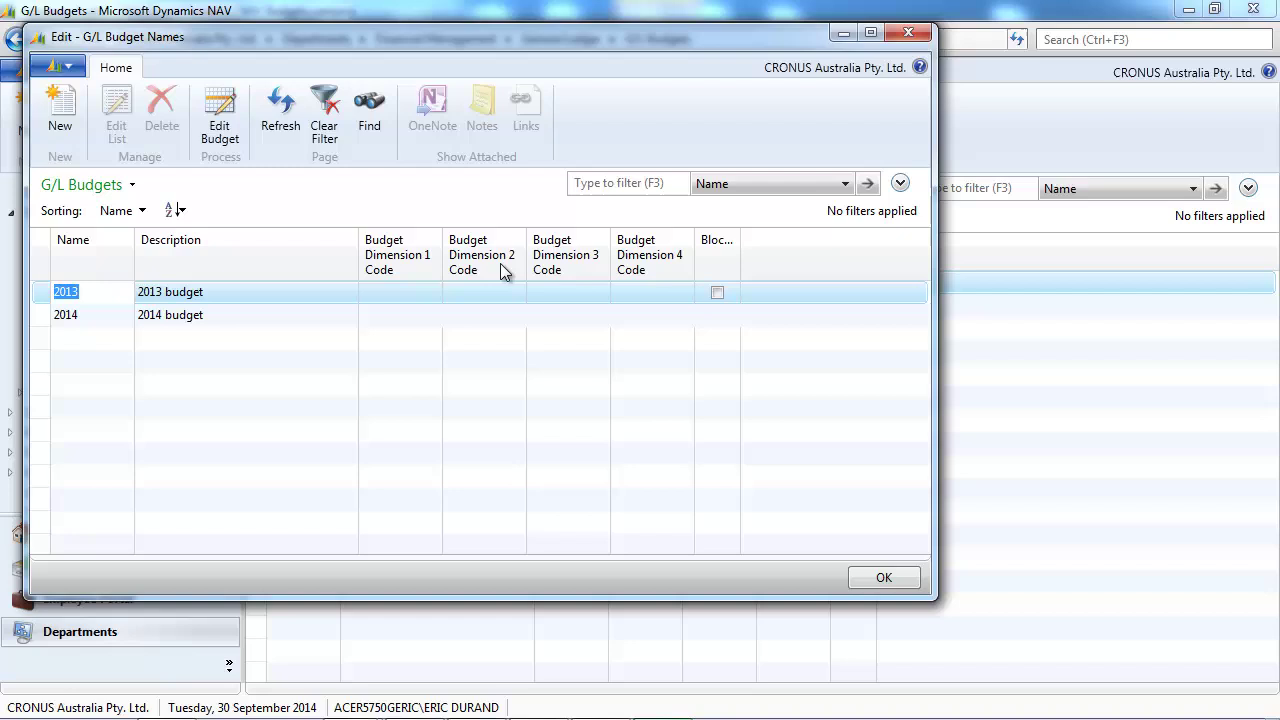
{"action": "left_click", "coordinate": [418, 293]}
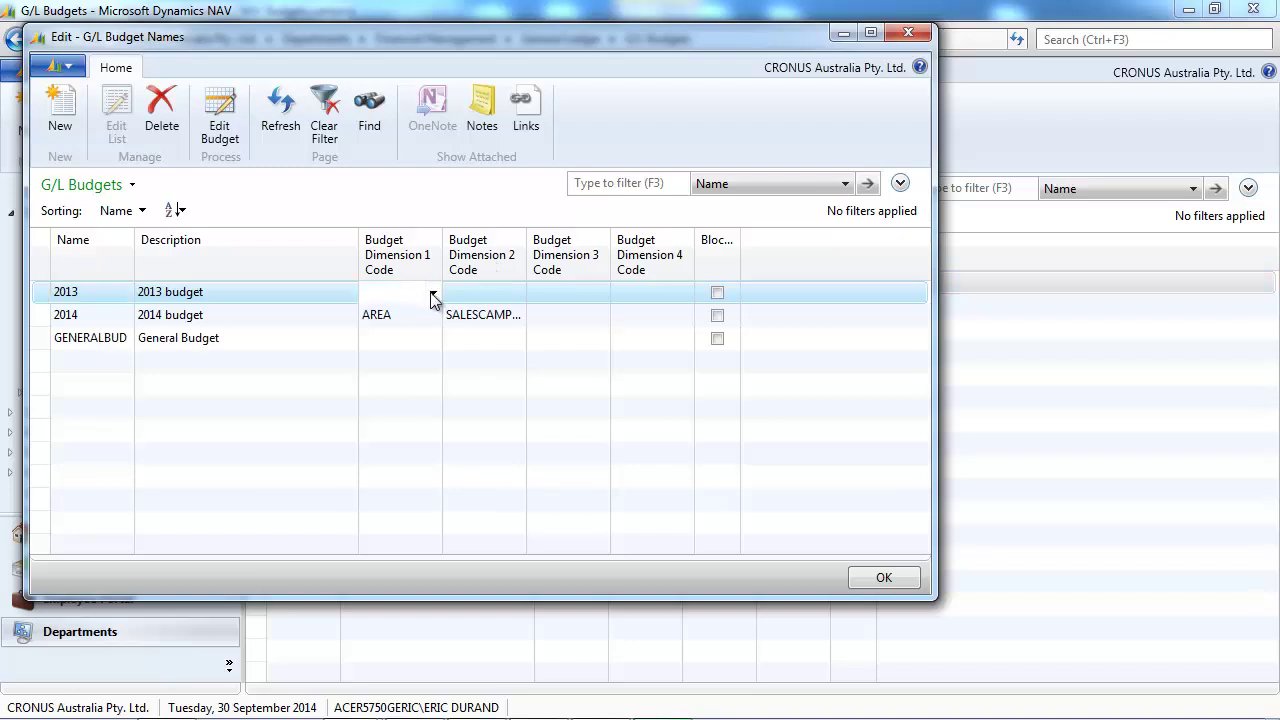
{"action": "left_click", "coordinate": [433, 294]}
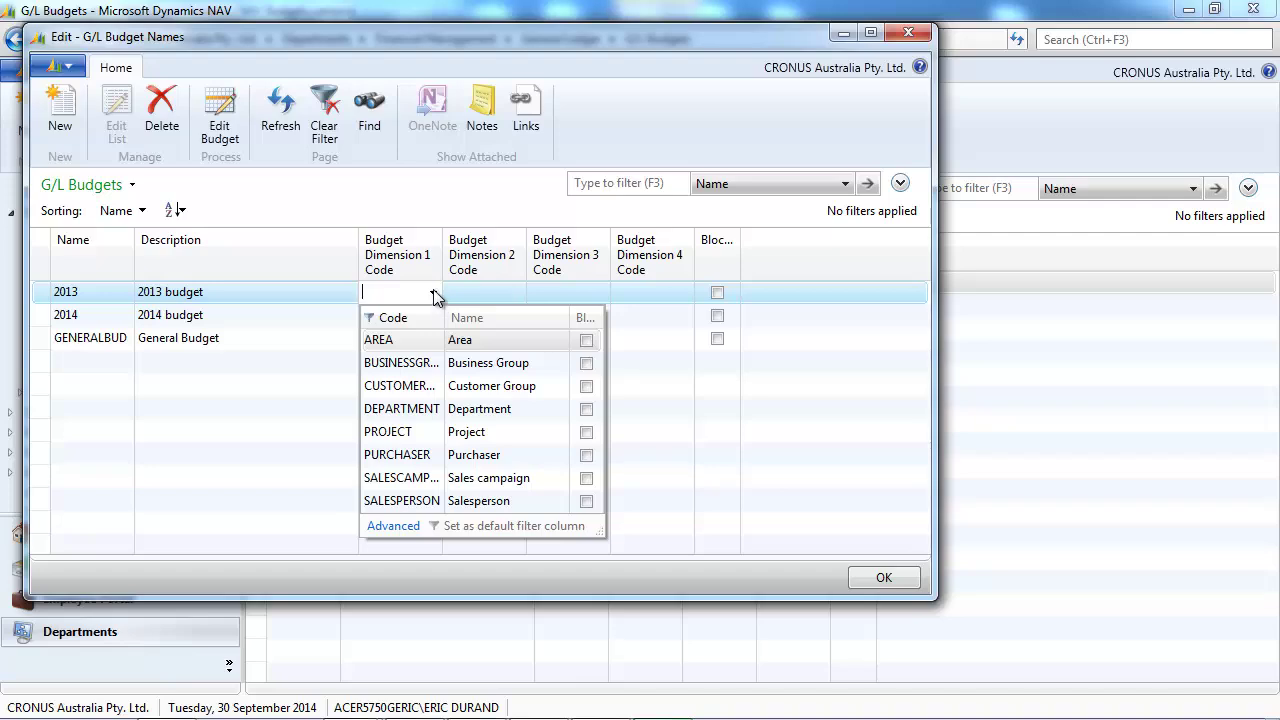
{"action": "key", "text": "Escape"}
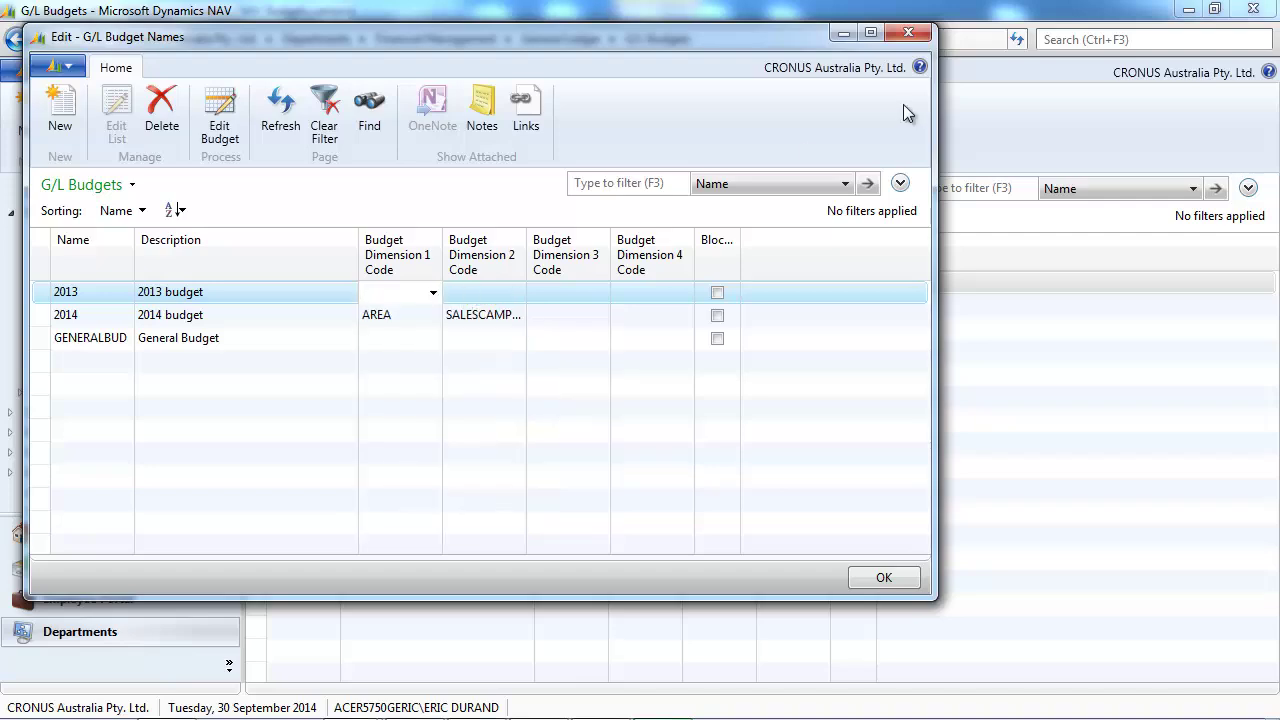
{"action": "left_click", "coordinate": [906, 32]}
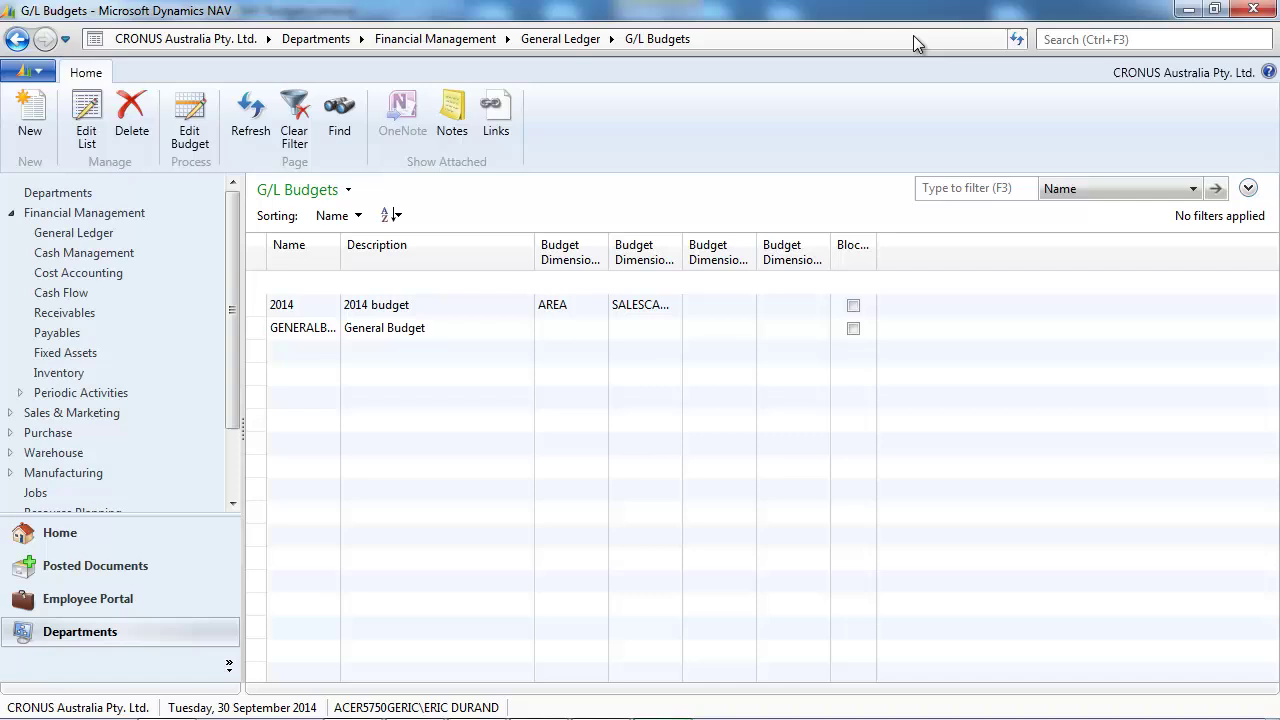
Step: Search for 'budget' and open Sales Budgets from the results
{"action": "left_click", "coordinate": [1077, 38]}
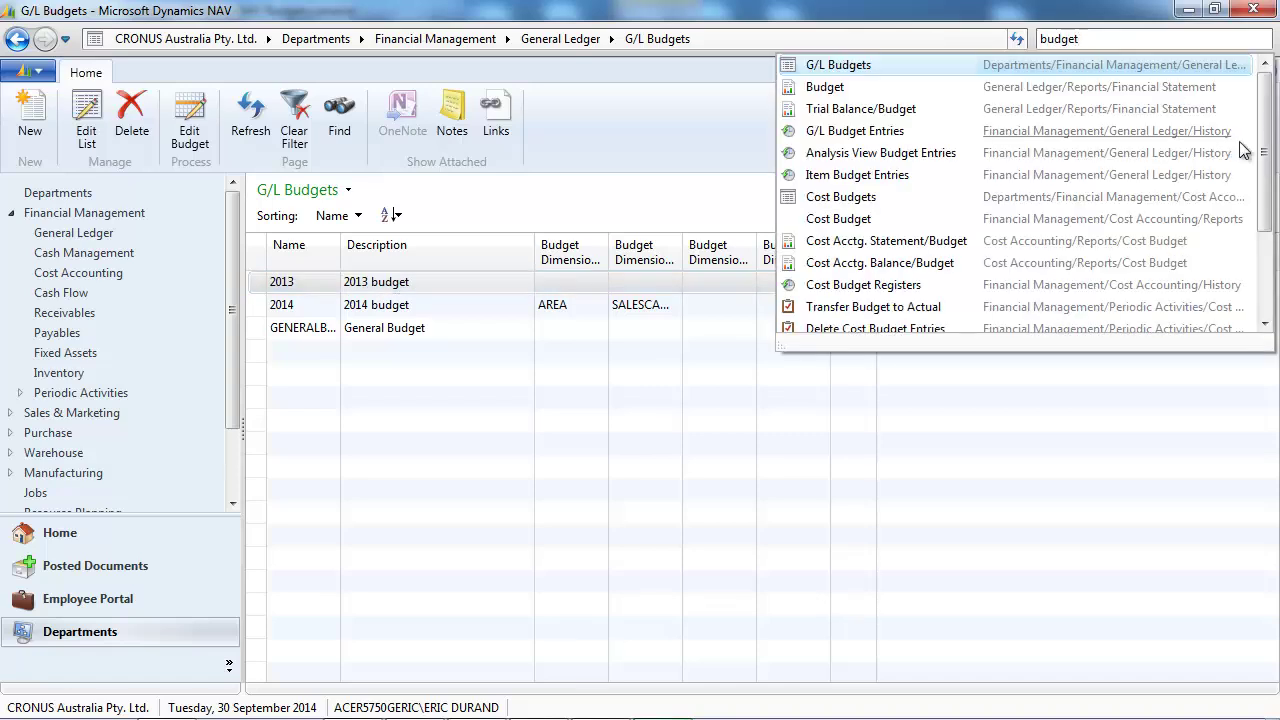
{"action": "left_click_drag", "start_coordinate": [1268, 164], "coordinate": [1270, 252]}
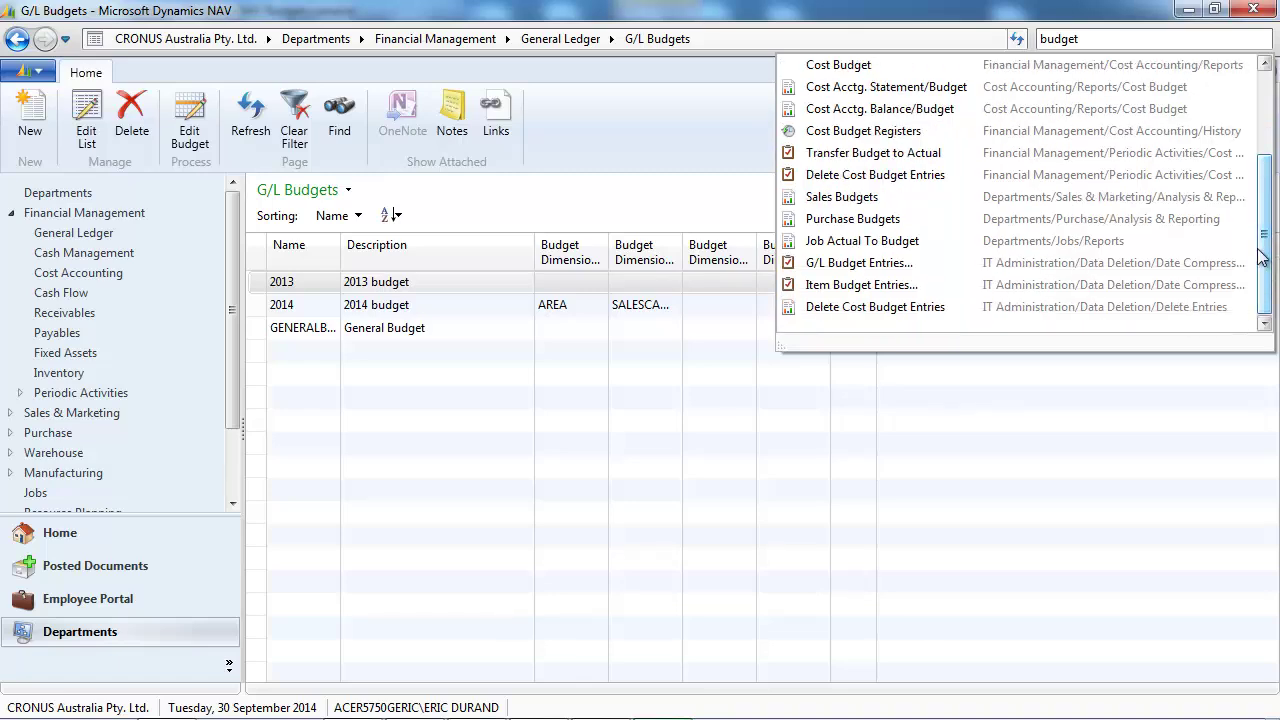
{"action": "left_click", "coordinate": [865, 200]}
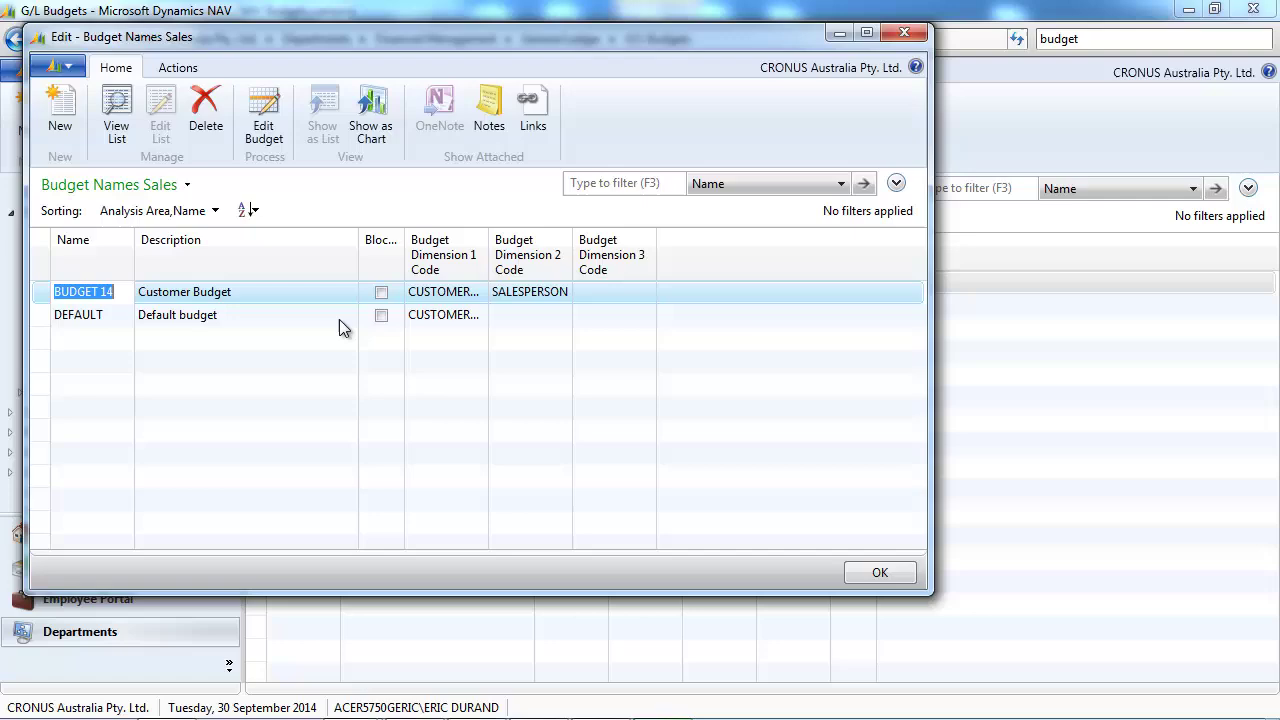
Step: Open BUDGET 14 for editing full screen and review the Show as Lines dimensions
{"action": "right_click", "coordinate": [276, 289]}
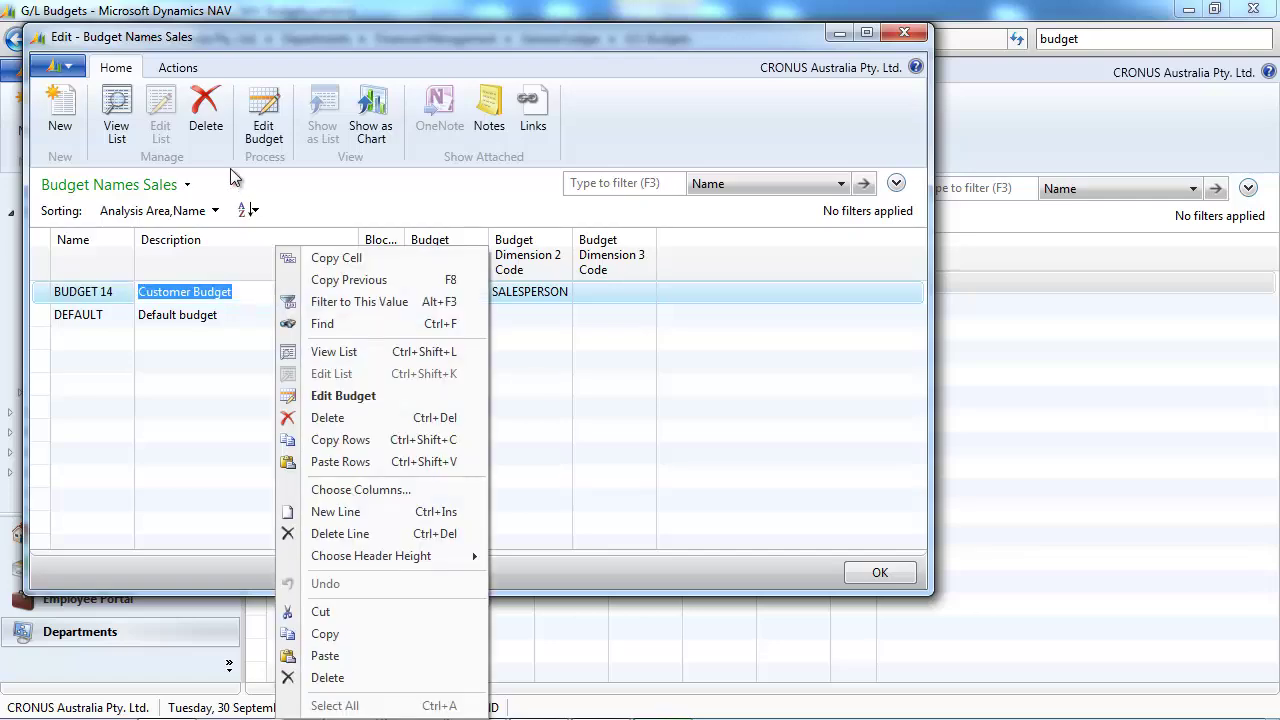
{"action": "left_click", "coordinate": [259, 130]}
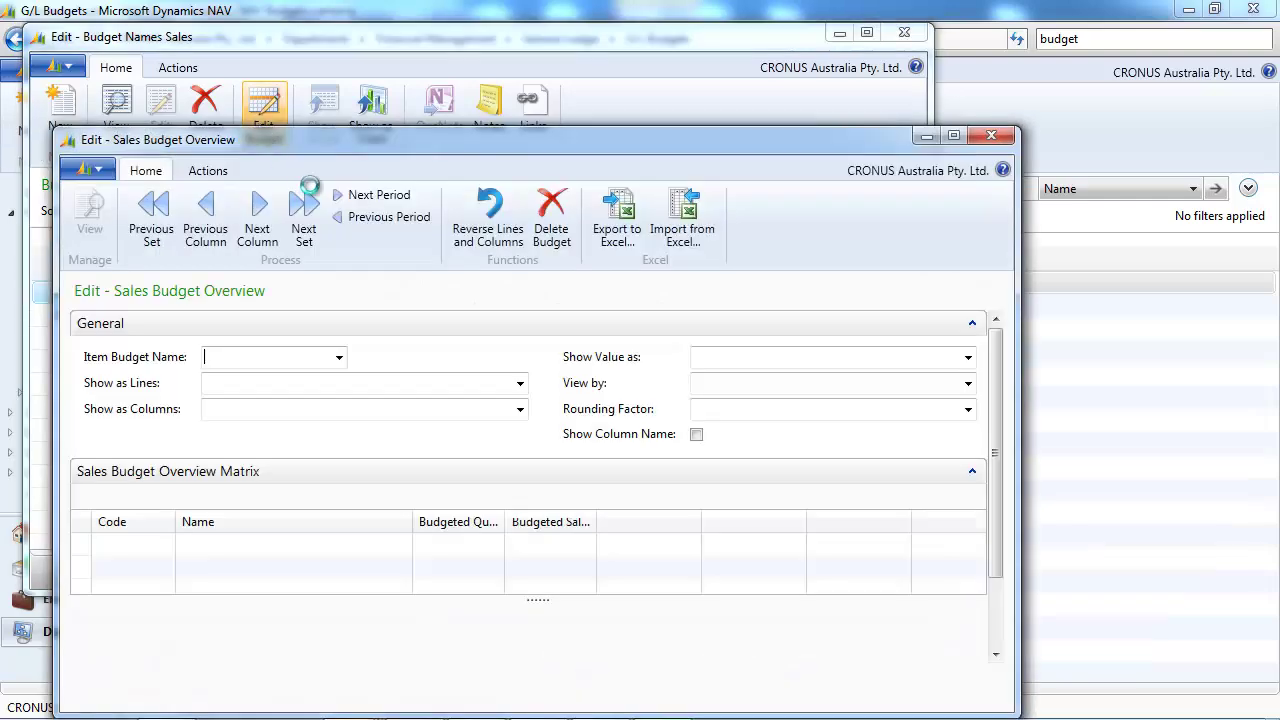
{"action": "left_click", "coordinate": [953, 135]}
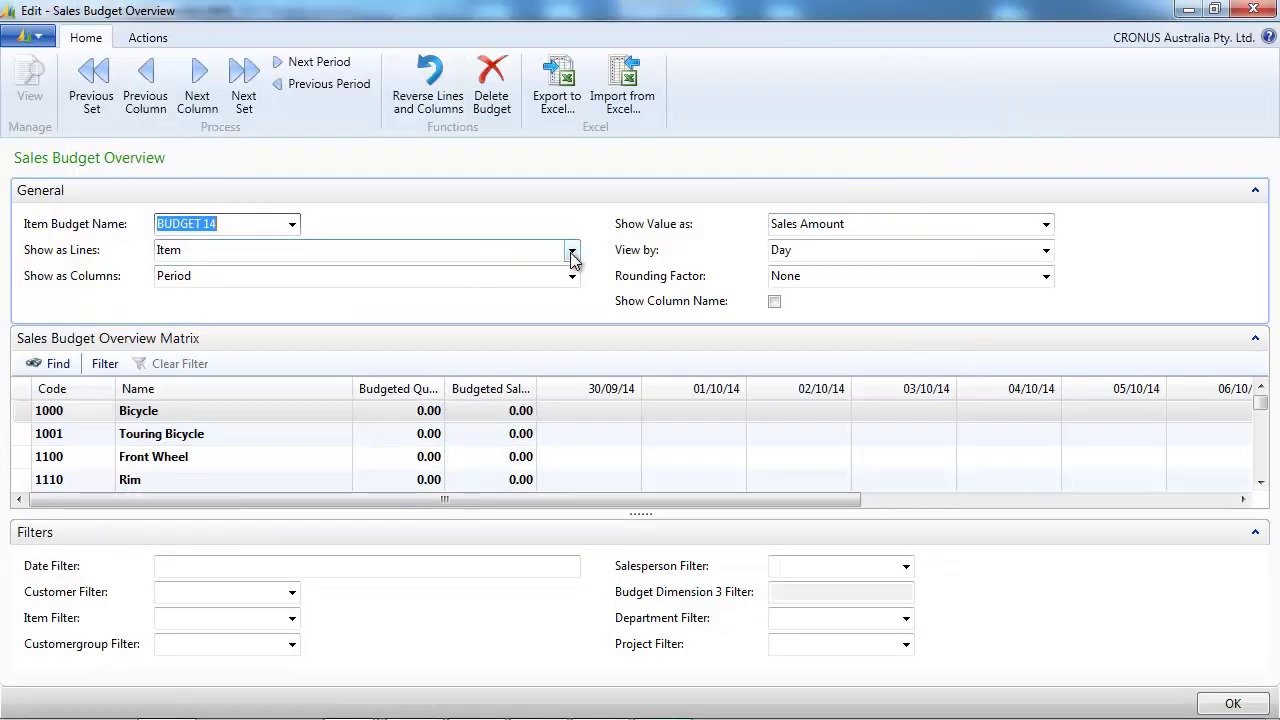
{"action": "left_click", "coordinate": [571, 257]}
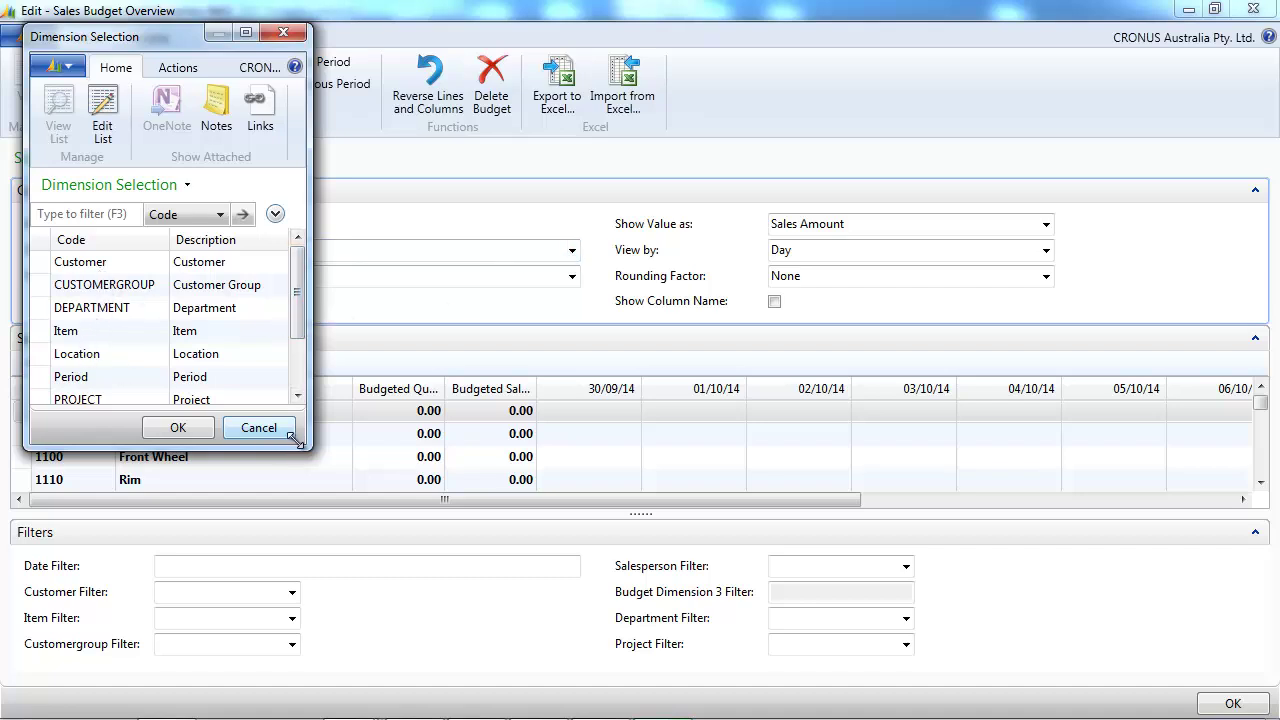
{"action": "left_click_drag", "start_coordinate": [296, 440], "coordinate": [340, 537]}
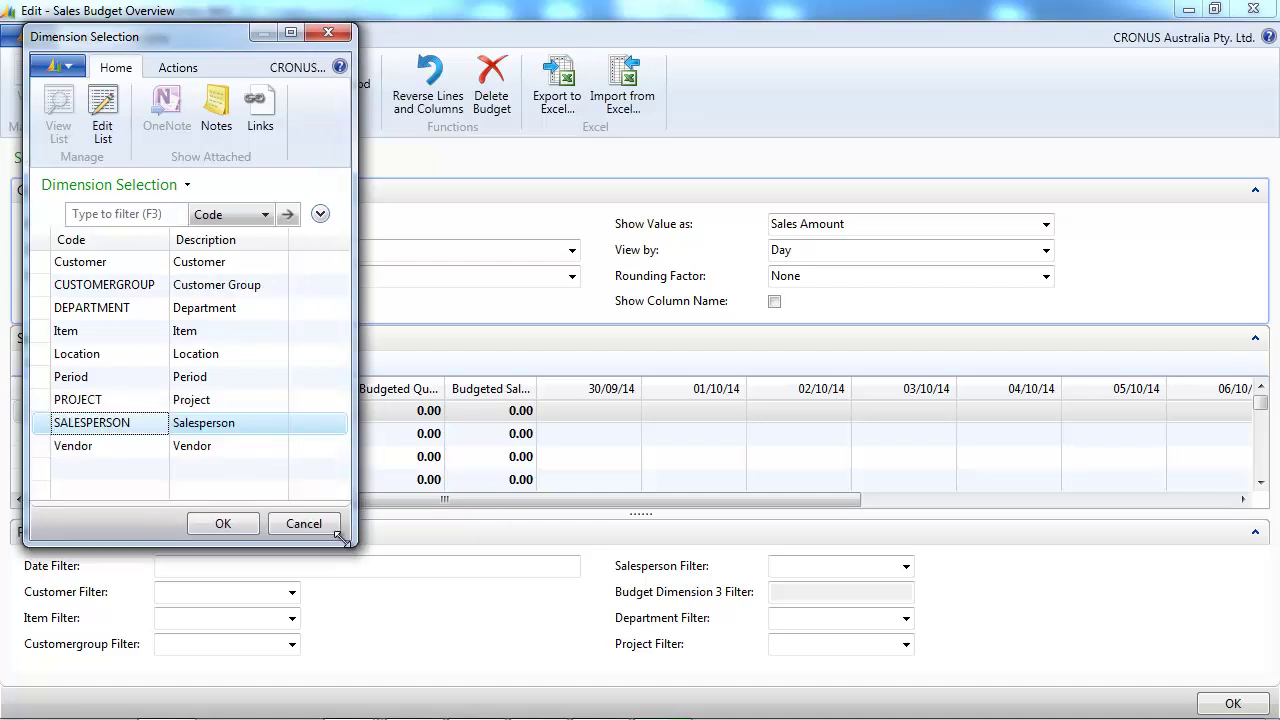
{"action": "left_click", "coordinate": [328, 37]}
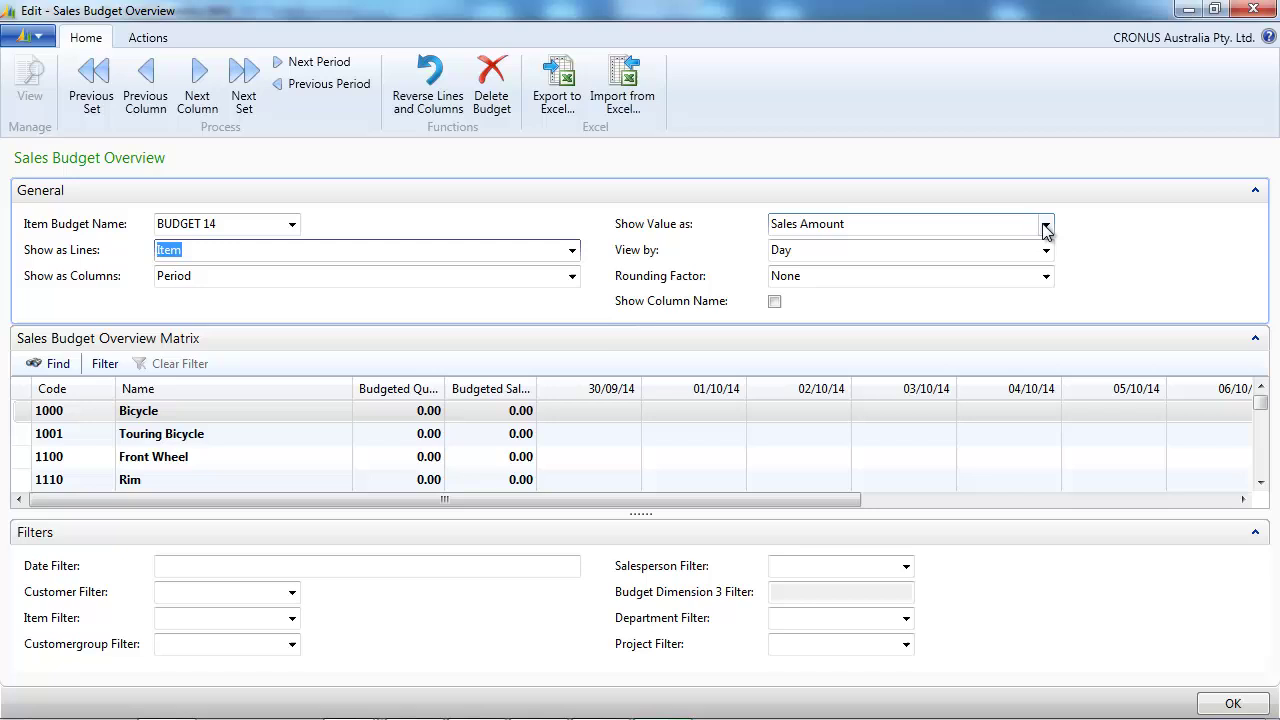
Step: Keep Show Value as on Sales Amount, then close the overview and Budget Names Sales
{"action": "left_click", "coordinate": [1042, 224]}
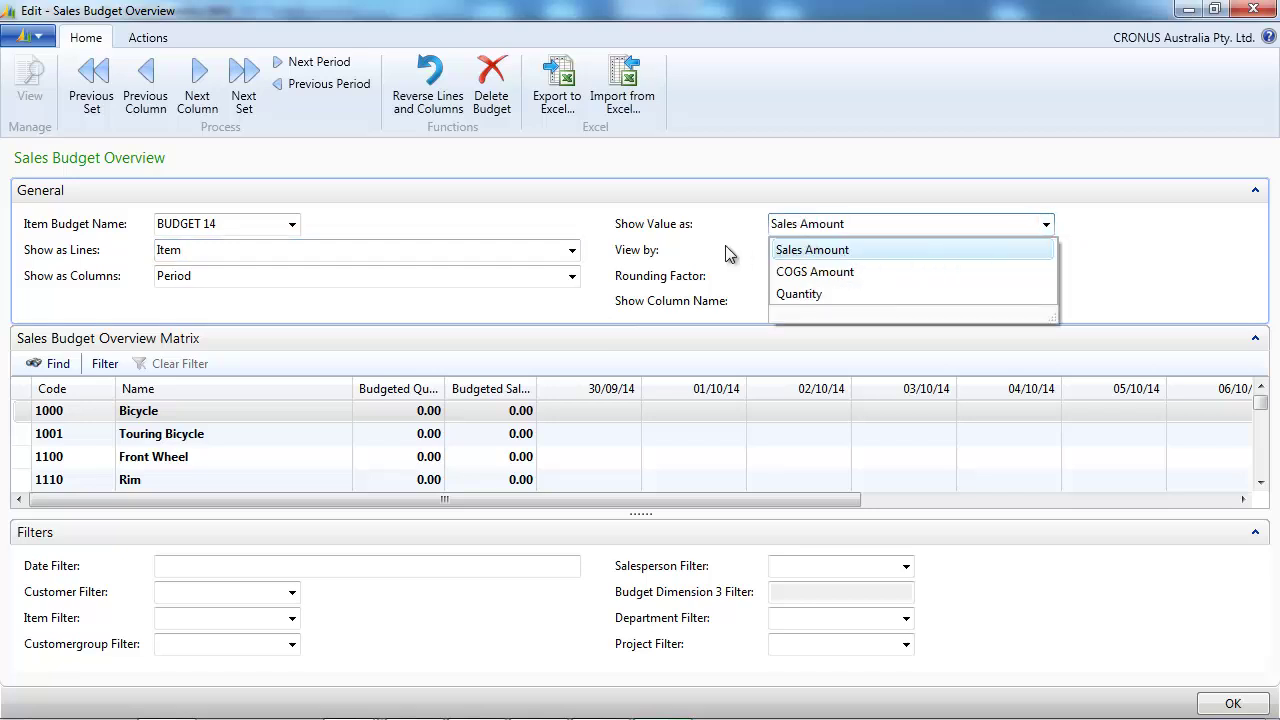
{"action": "left_click", "coordinate": [500, 275]}
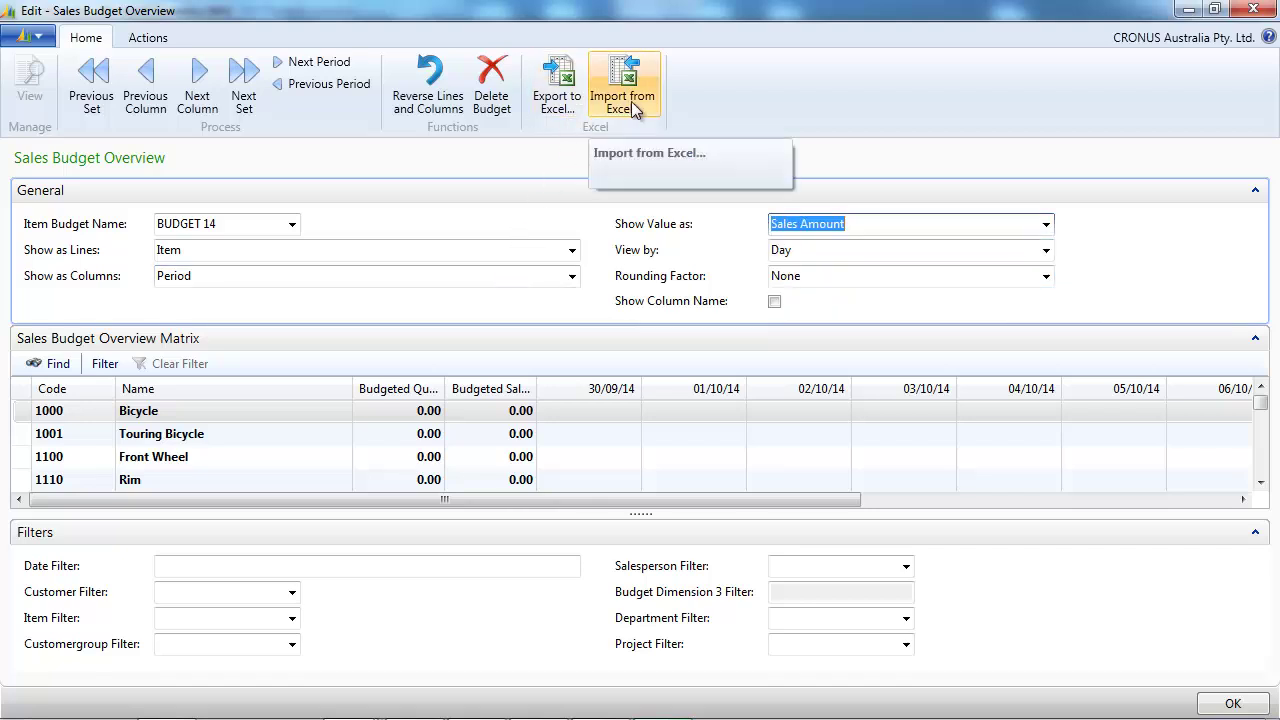
{"action": "left_click", "coordinate": [150, 38]}
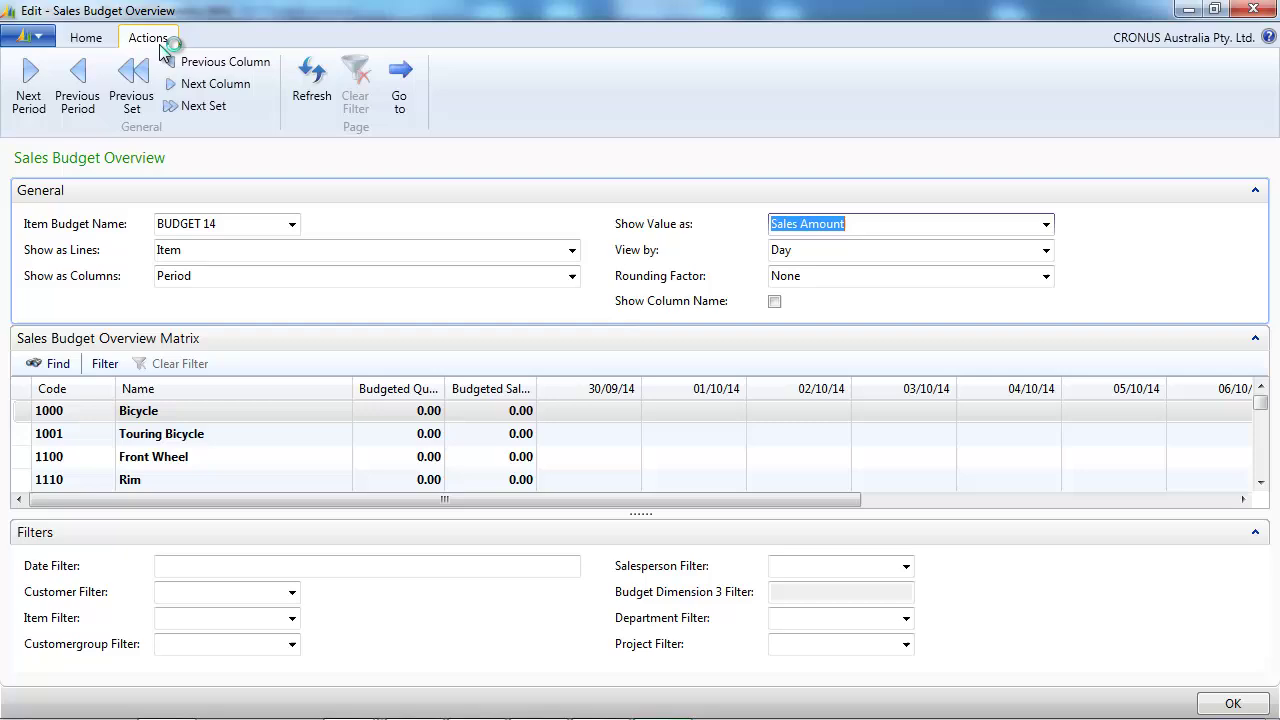
{"action": "left_click", "coordinate": [1253, 10]}
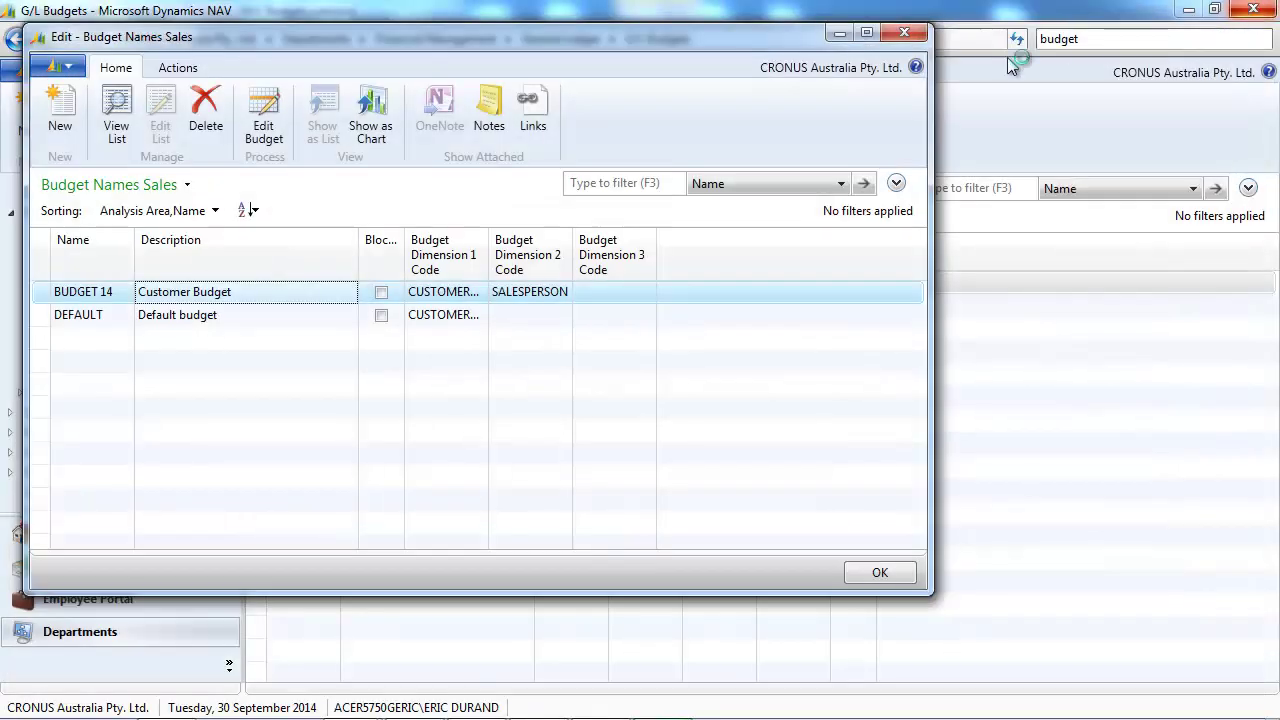
{"action": "left_click", "coordinate": [904, 34]}
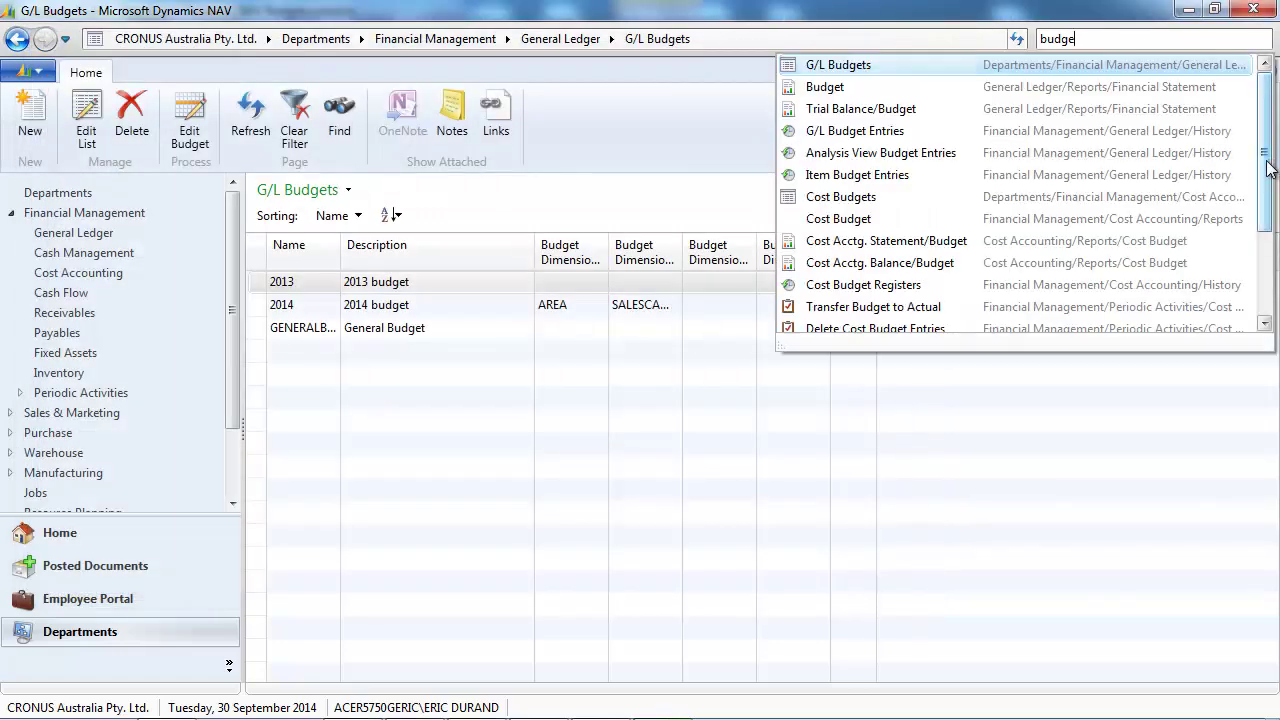
{"action": "left_click_drag", "start_coordinate": [1268, 168], "coordinate": [1270, 240]}
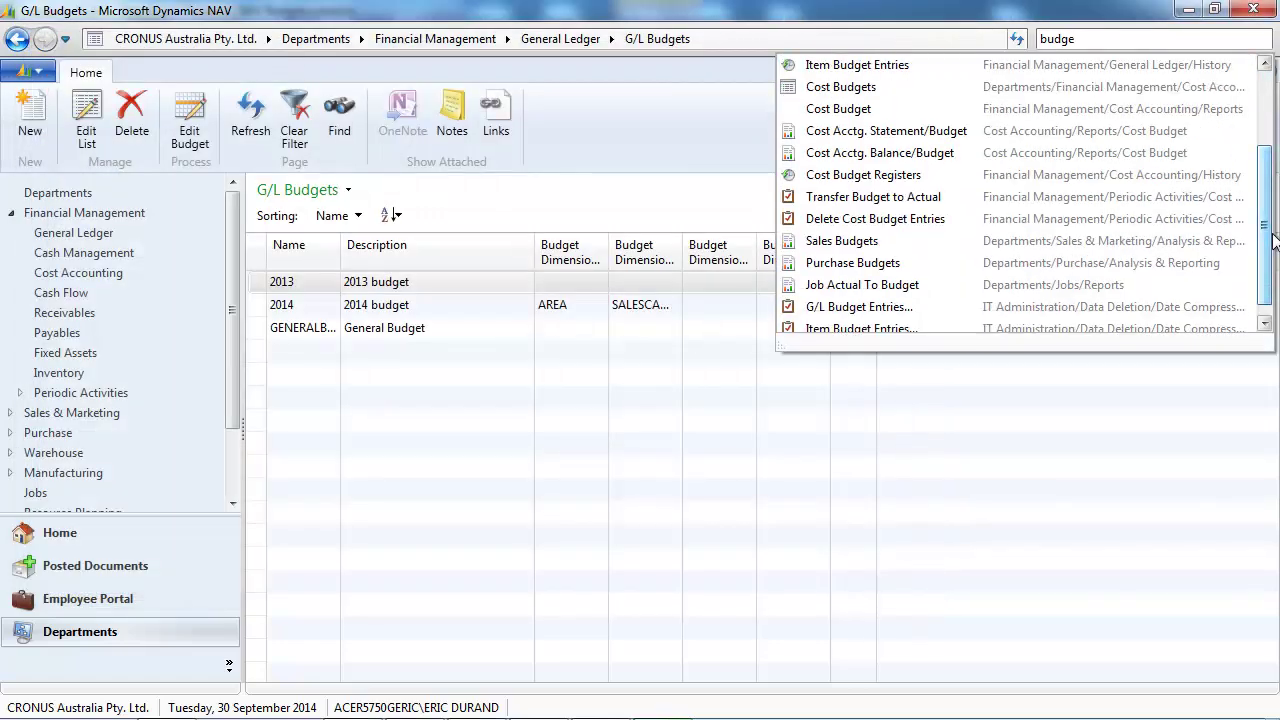
{"action": "left_click", "coordinate": [874, 264]}
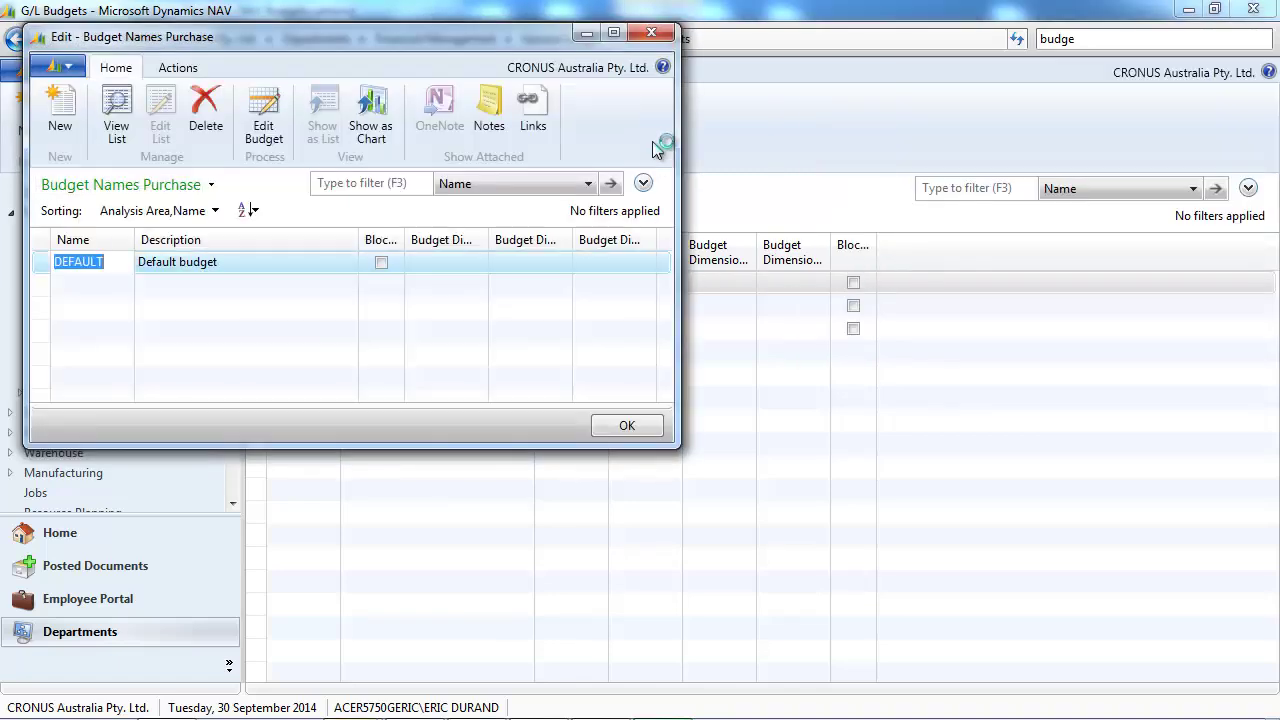
{"action": "left_click", "coordinate": [611, 36]}
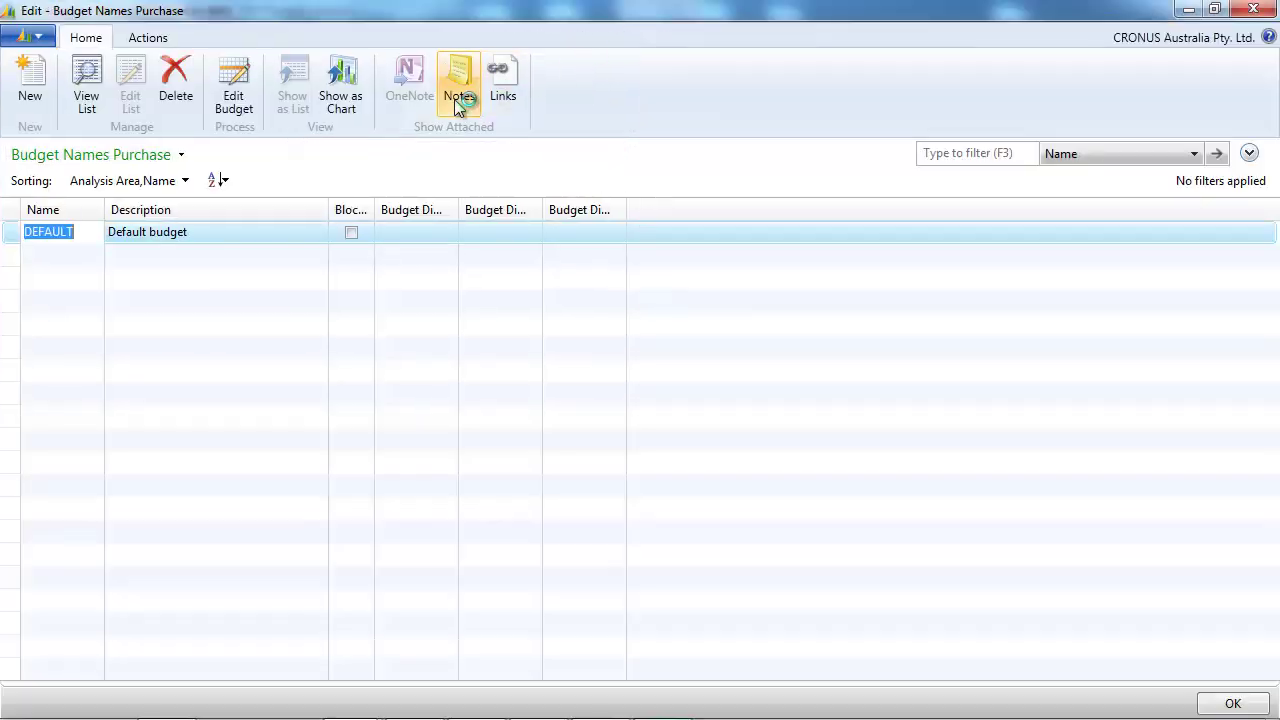
{"action": "left_click", "coordinate": [239, 106]}
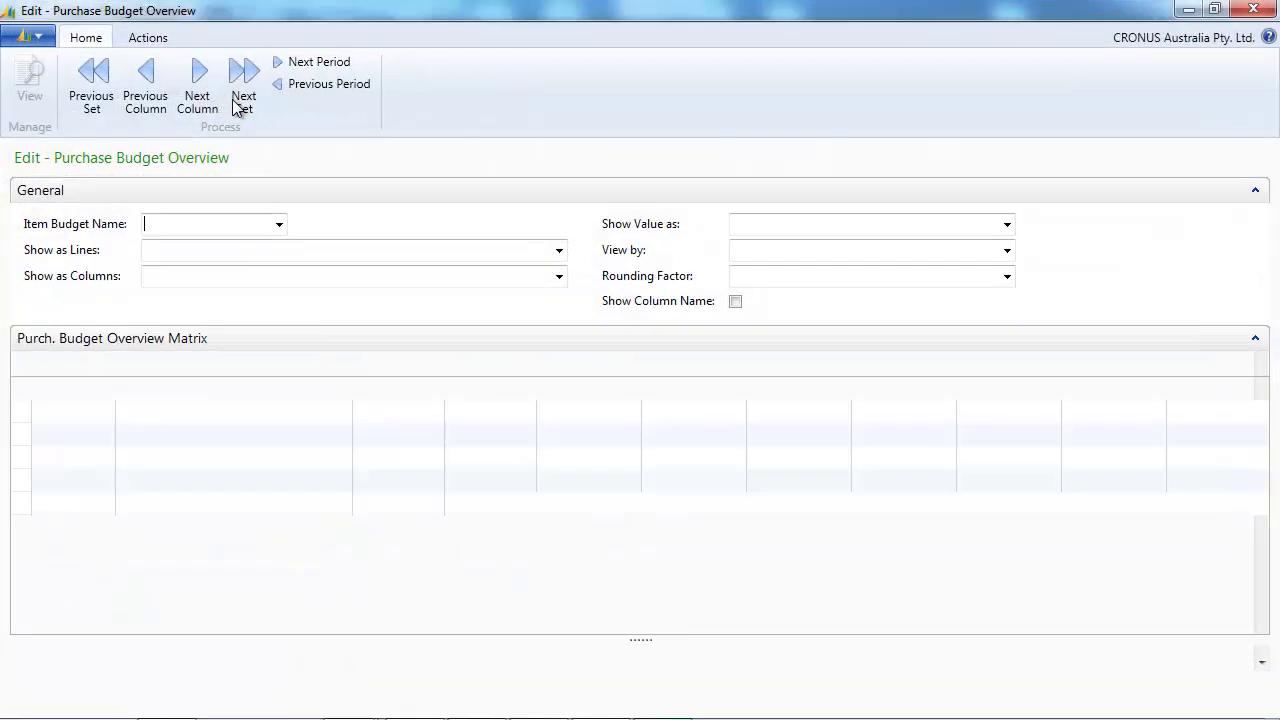
{"action": "left_click", "coordinate": [558, 251]}
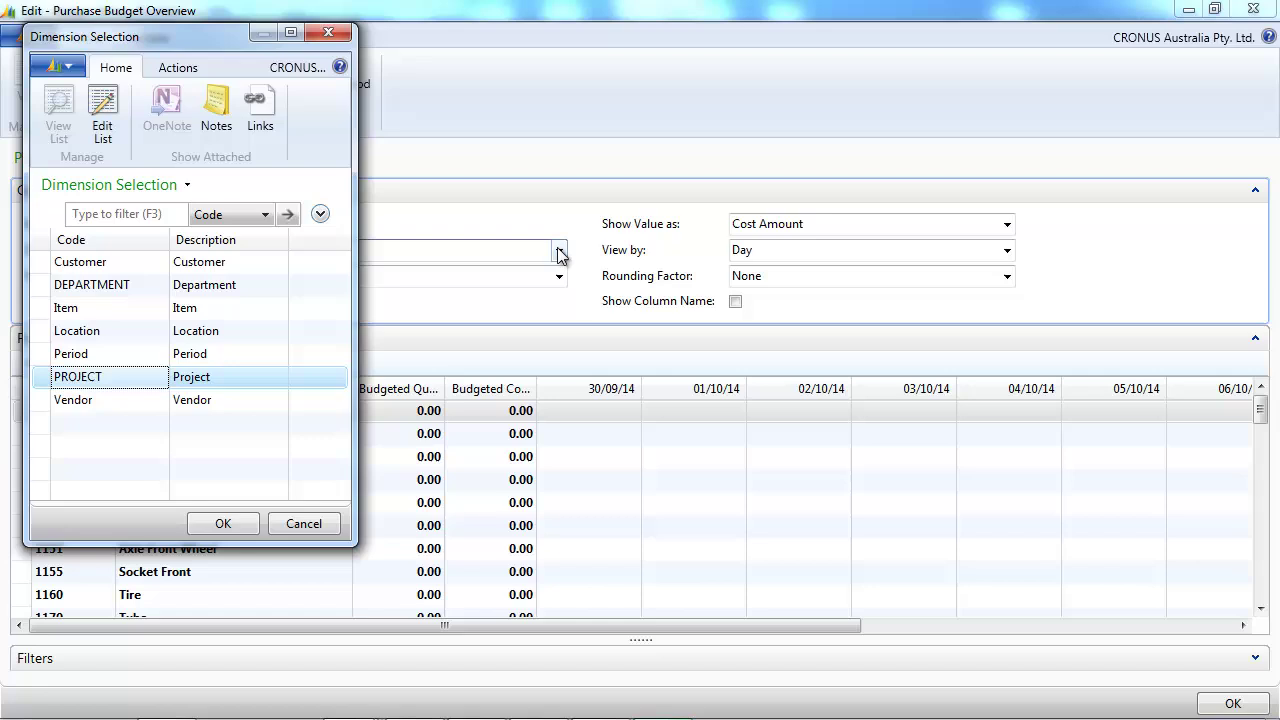
{"action": "left_click", "coordinate": [328, 32]}
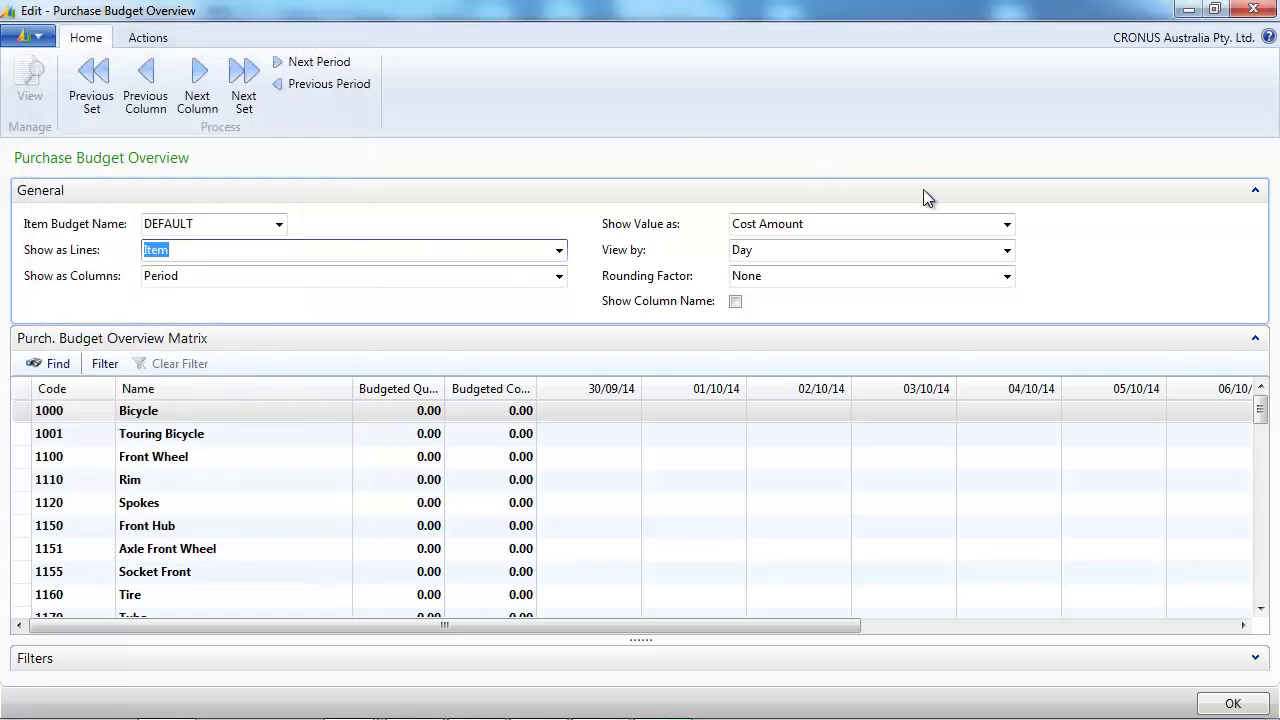
{"action": "left_click", "coordinate": [1006, 224]}
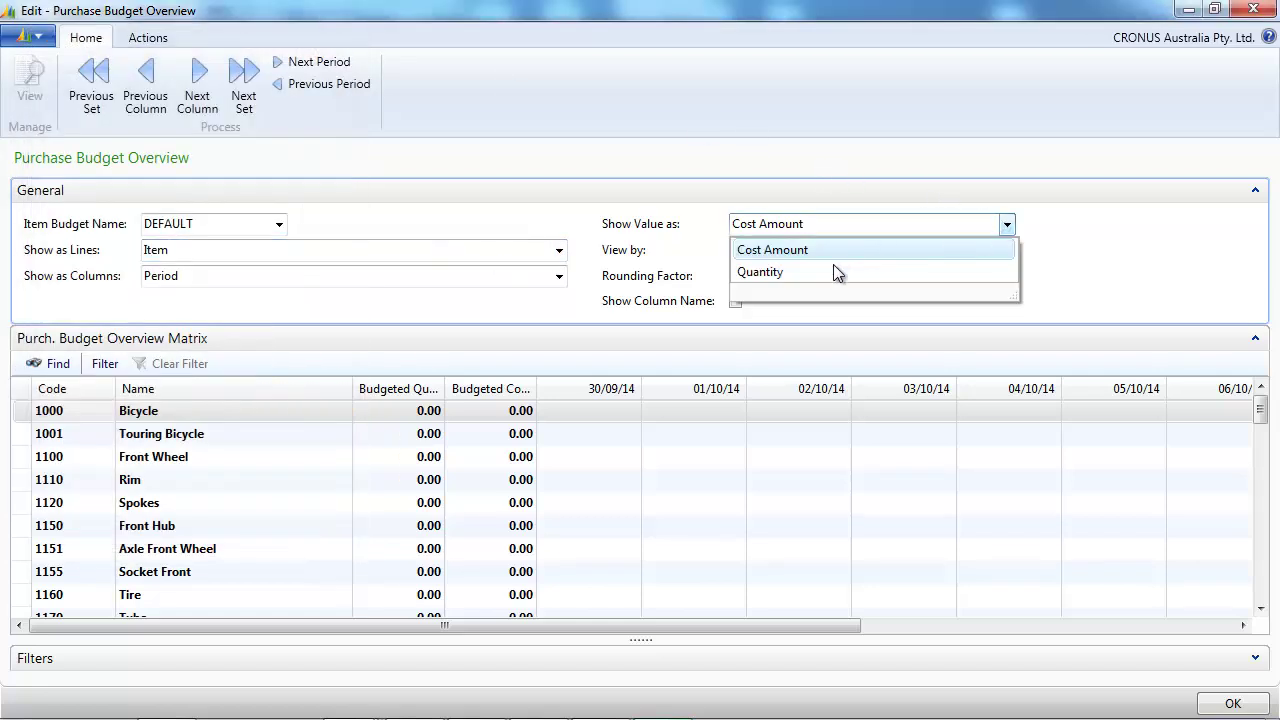
{"action": "left_click", "coordinate": [1045, 218]}
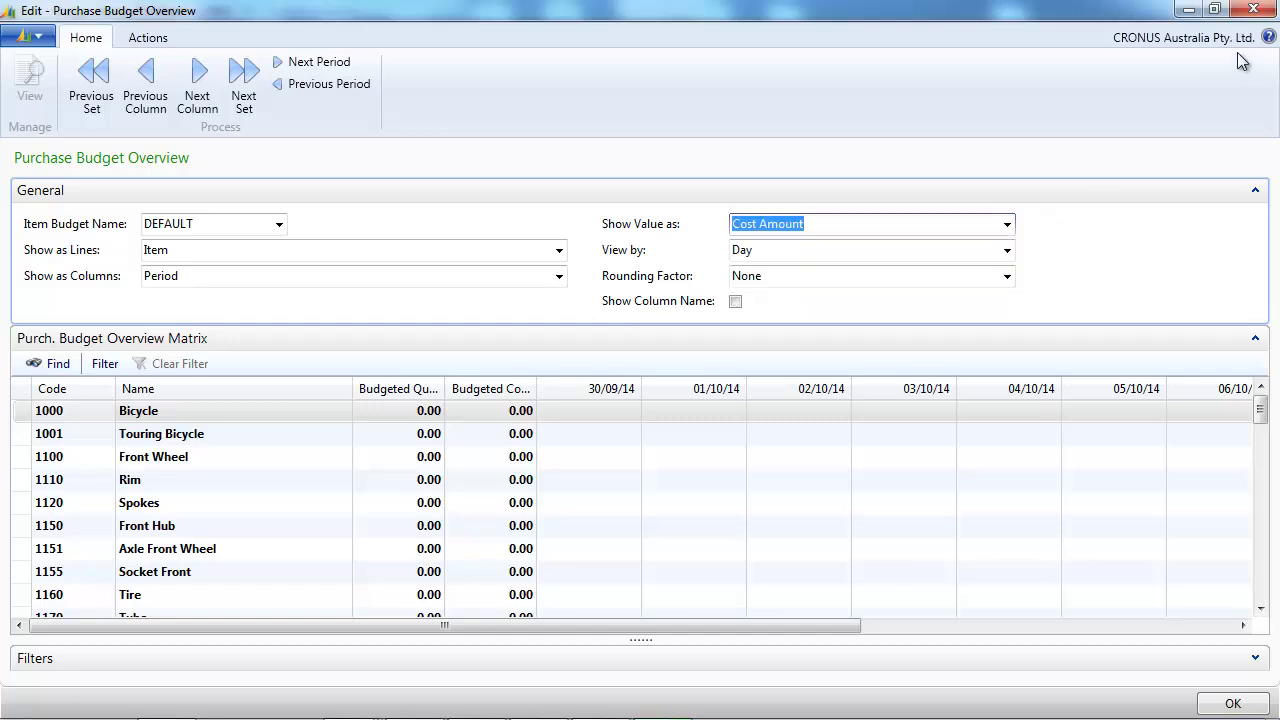
{"action": "left_click", "coordinate": [1256, 10]}
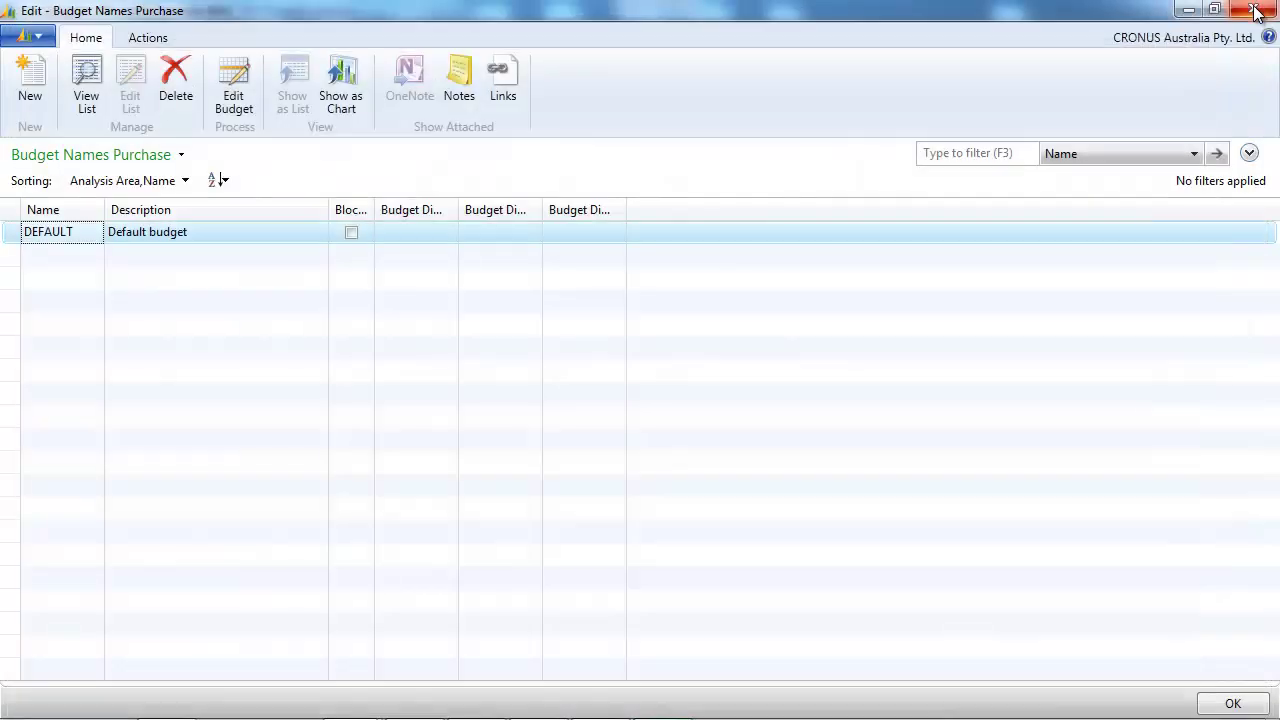
{"action": "left_click", "coordinate": [1256, 10]}
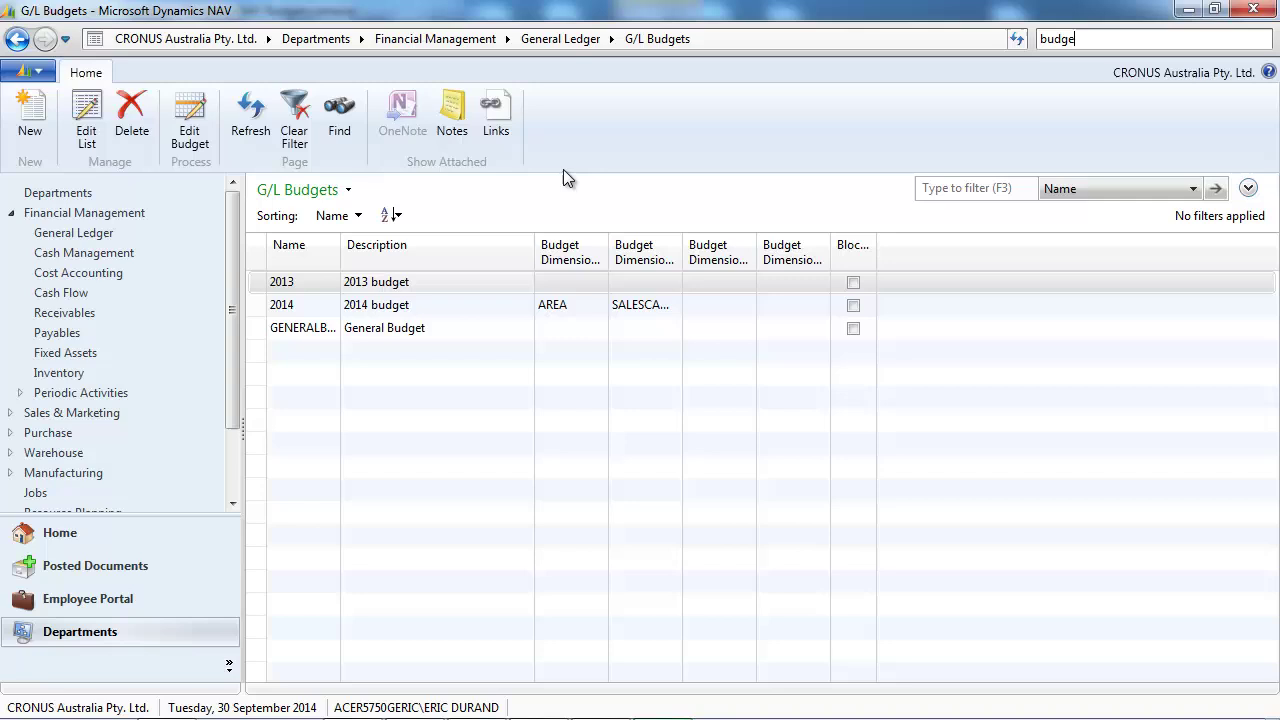
Step: Go to Financial Management > General Ledger > Chart of Accounts
{"action": "left_click", "coordinate": [119, 217]}
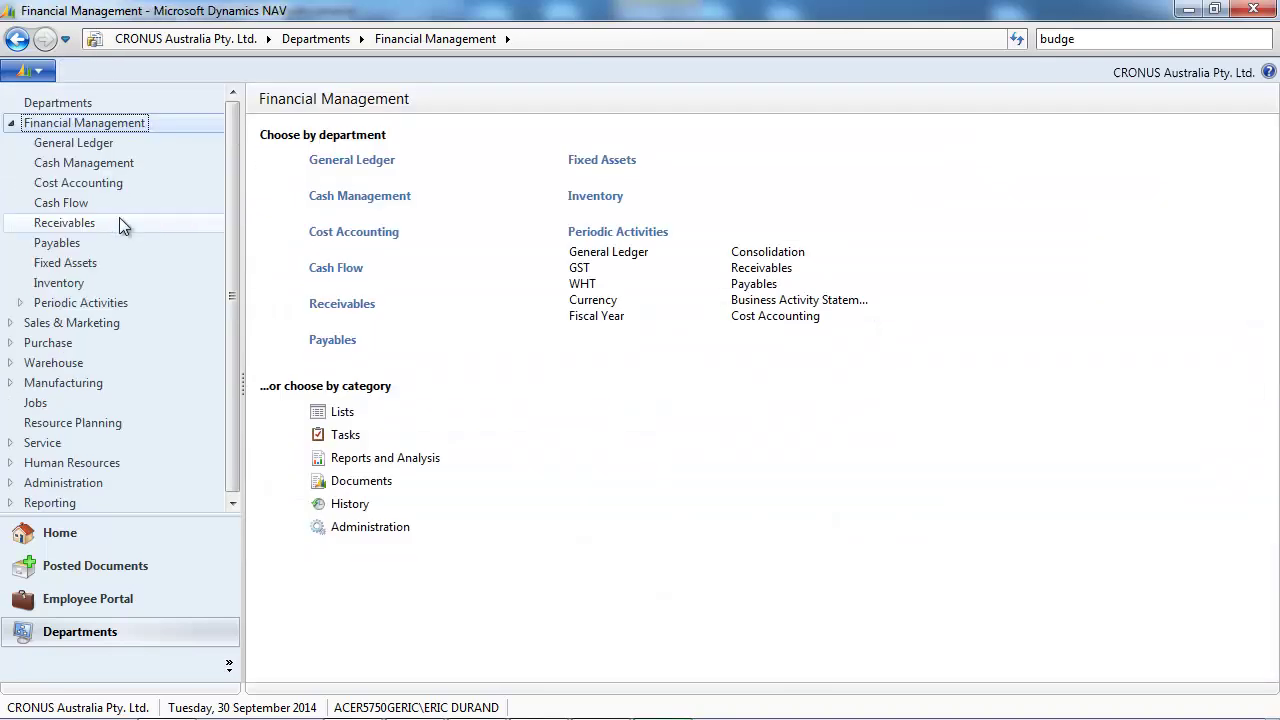
{"action": "left_click", "coordinate": [351, 162]}
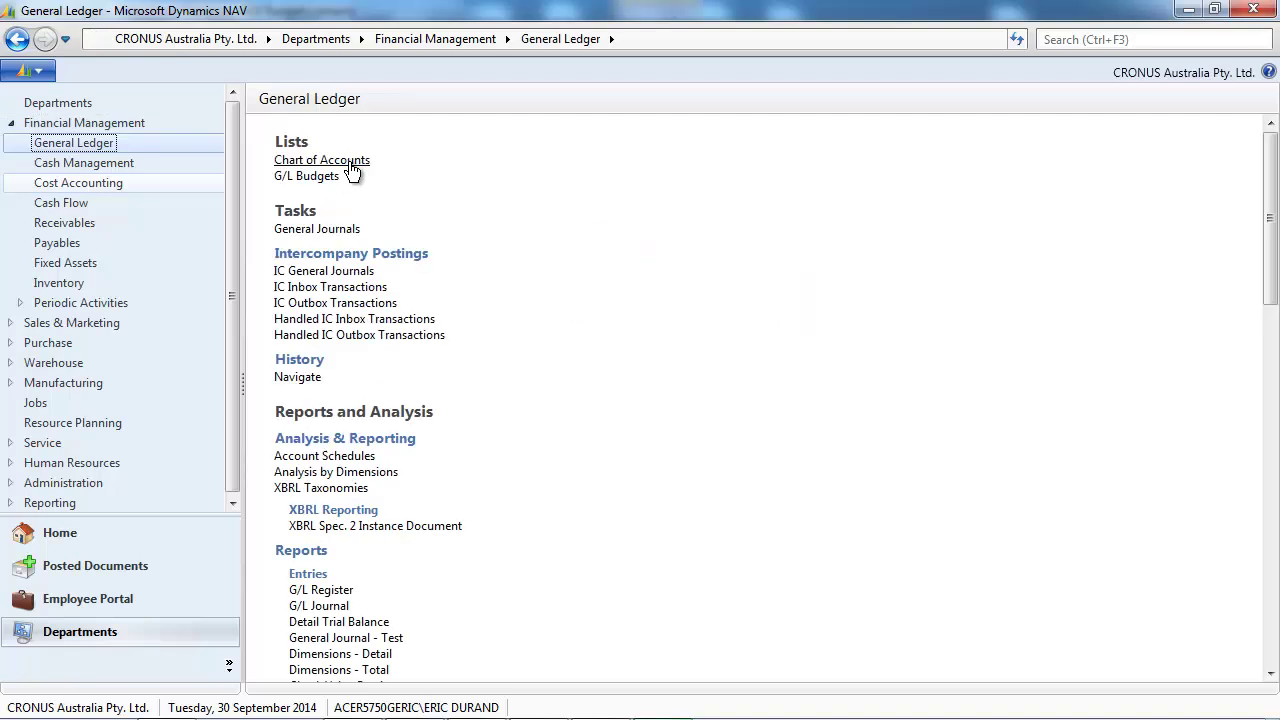
{"action": "left_click", "coordinate": [351, 164]}
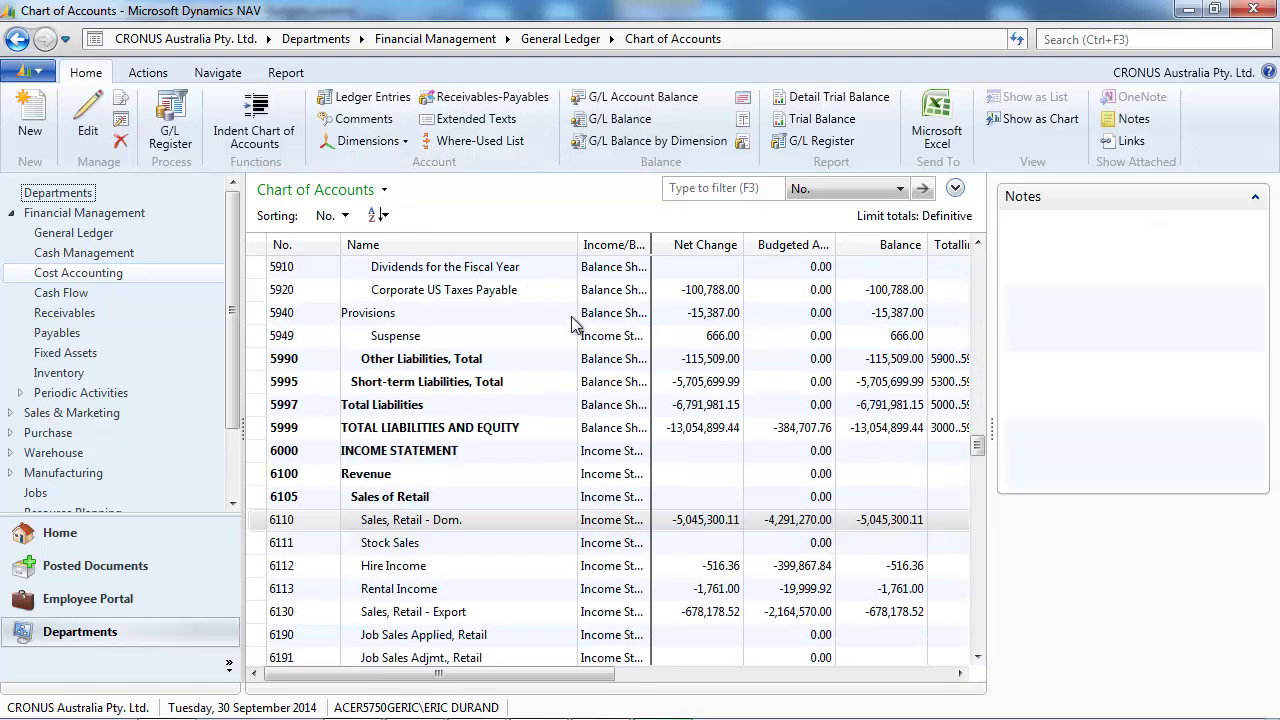
Step: Set the column header height to 2 to show Budgeted Amount fully
{"action": "right_click", "coordinate": [781, 249]}
{"action": "mouse_move", "coordinate": [865, 303]}
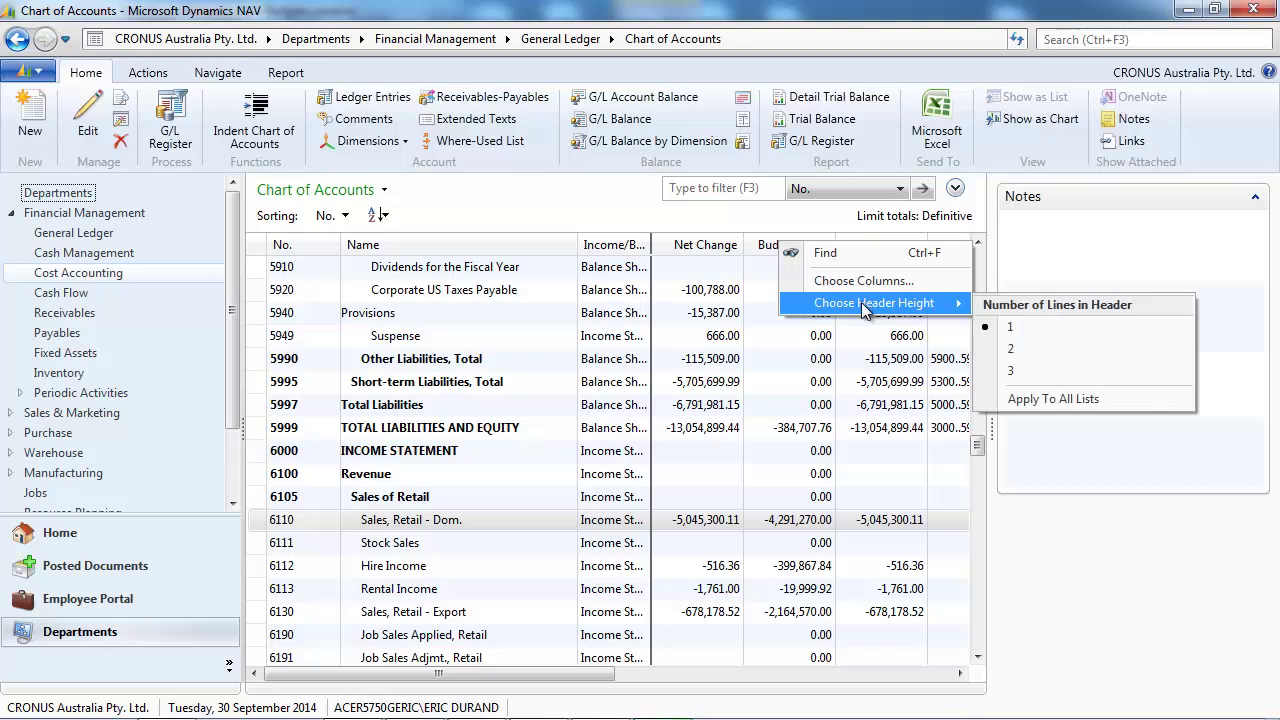
{"action": "left_click", "coordinate": [1015, 350]}
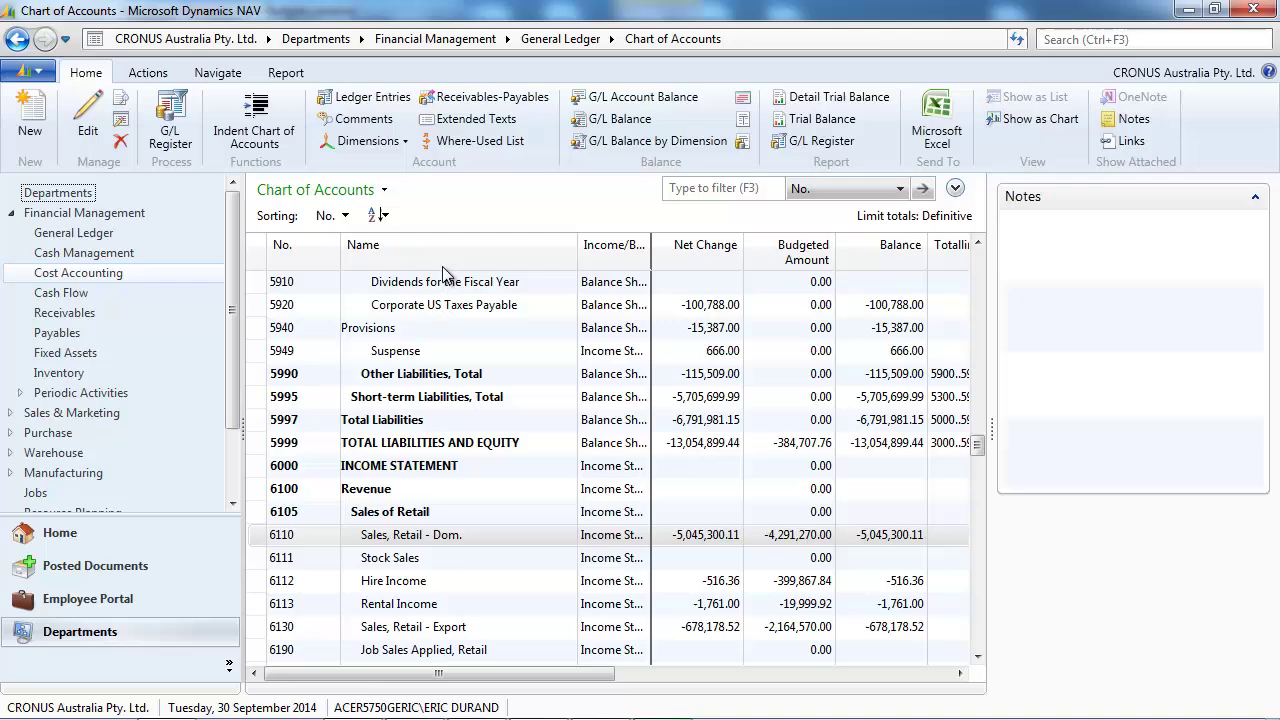
Step: Open the G/L Balance/Budget view with View by set to Year
{"action": "left_click", "coordinate": [222, 75]}
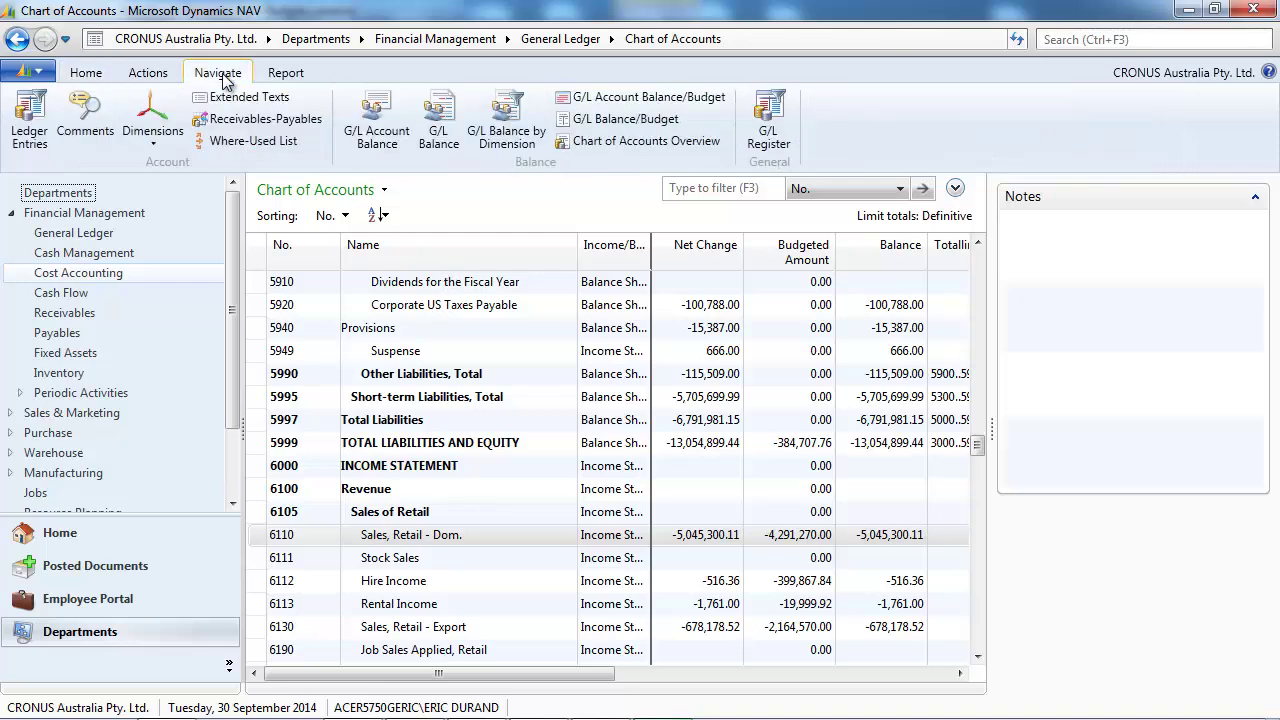
{"action": "left_click", "coordinate": [623, 120]}
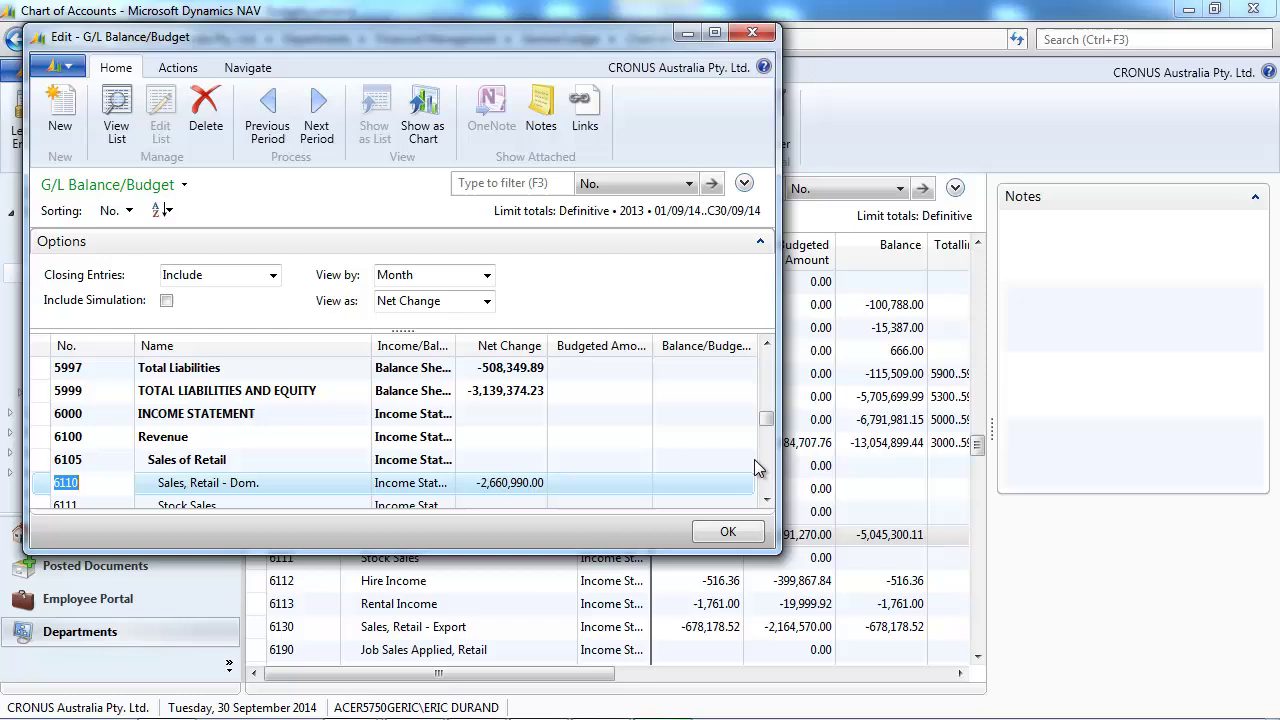
{"action": "left_click", "coordinate": [768, 476]}
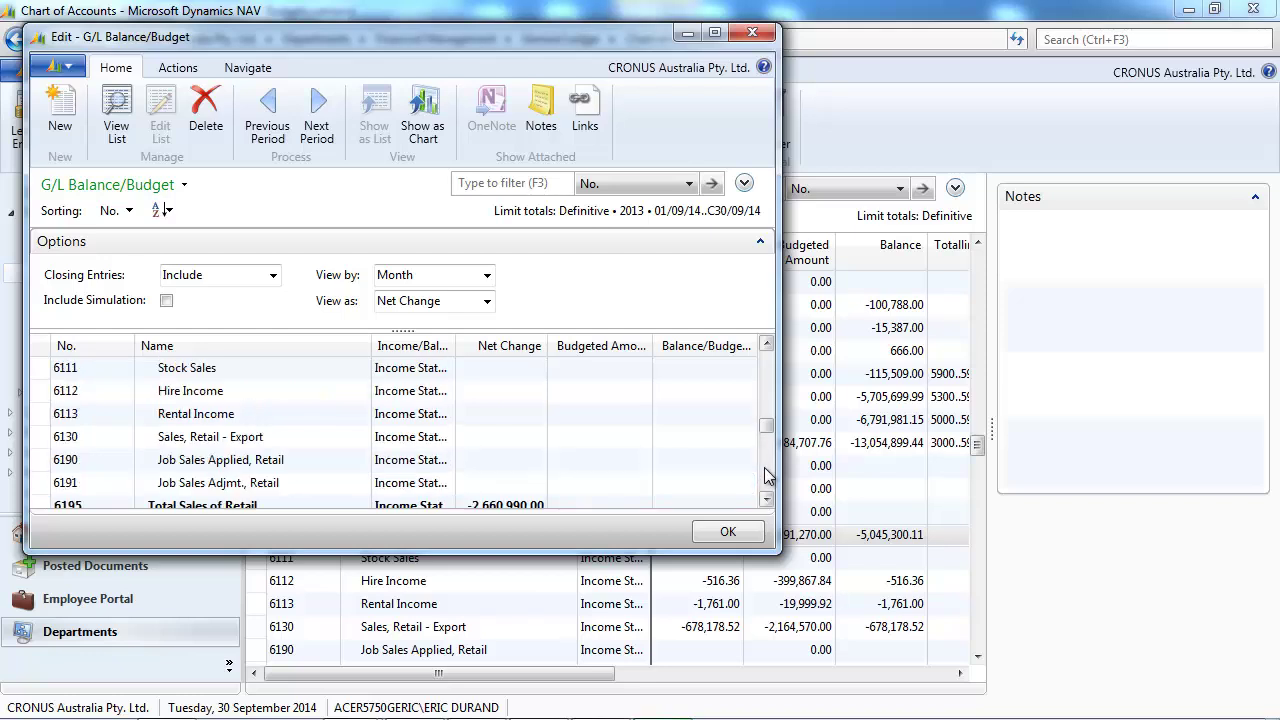
{"action": "left_click", "coordinate": [768, 384]}
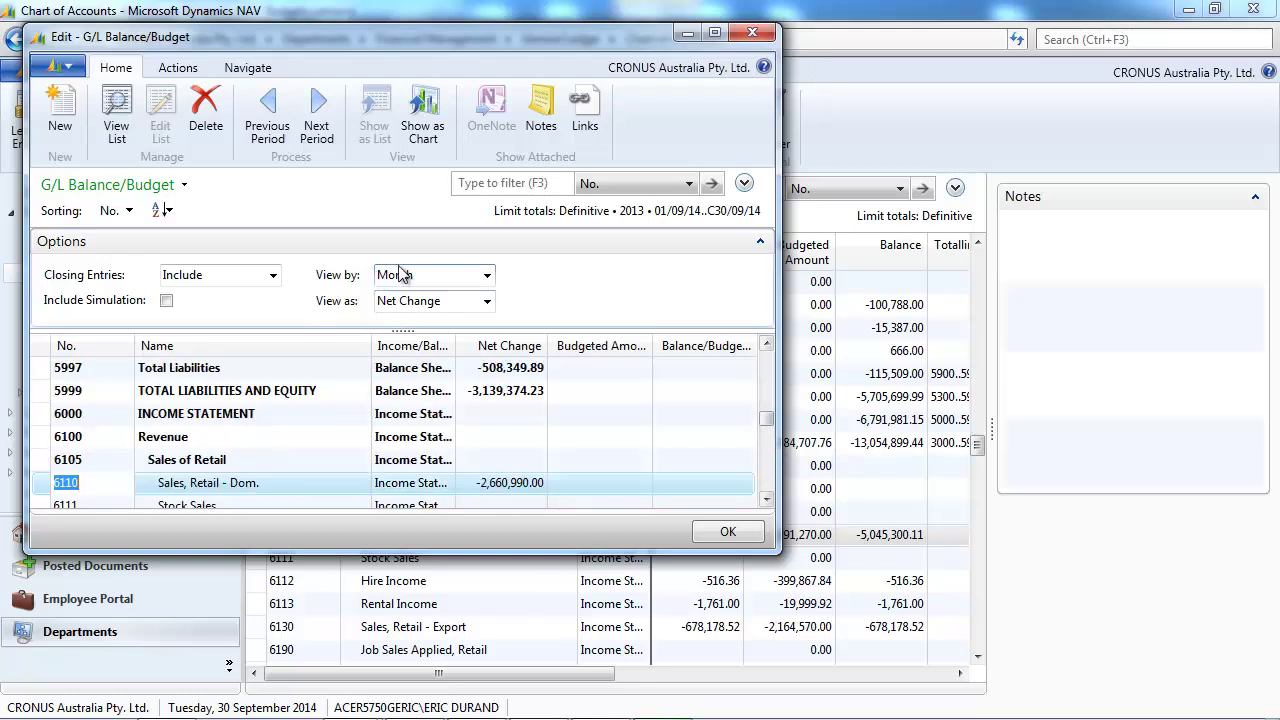
{"action": "left_click", "coordinate": [487, 277]}
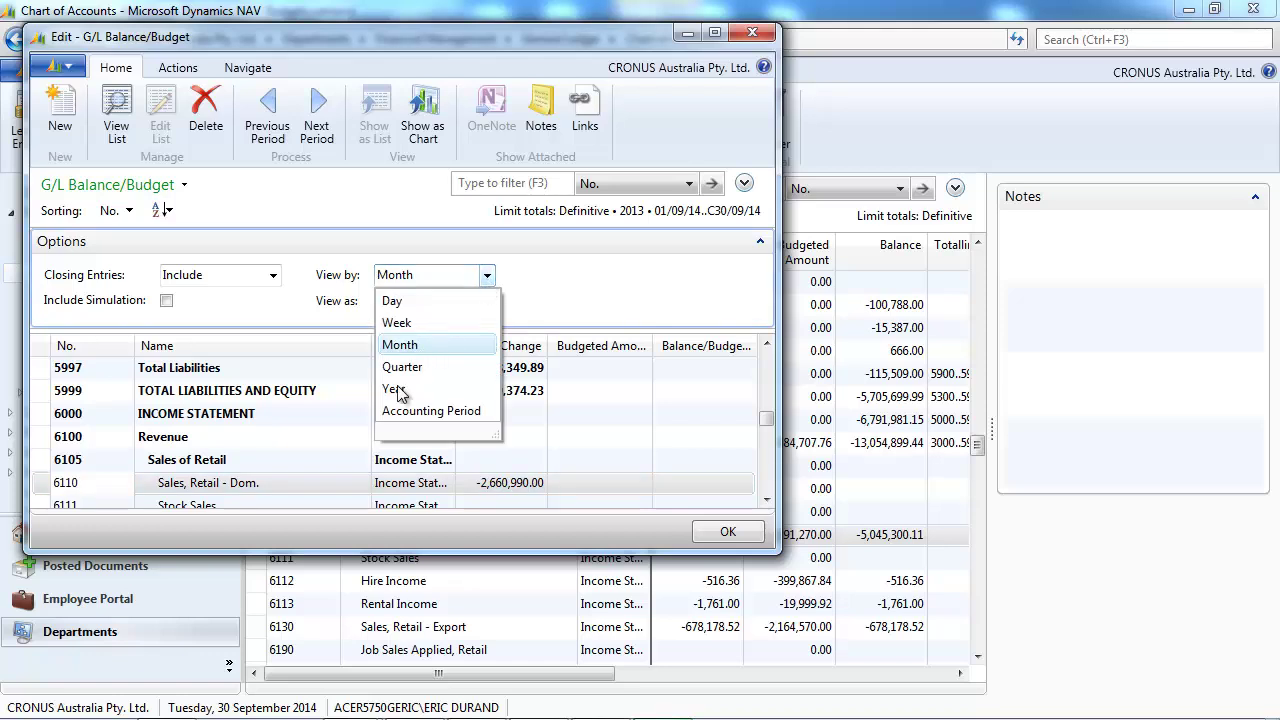
{"action": "left_click", "coordinate": [395, 390]}
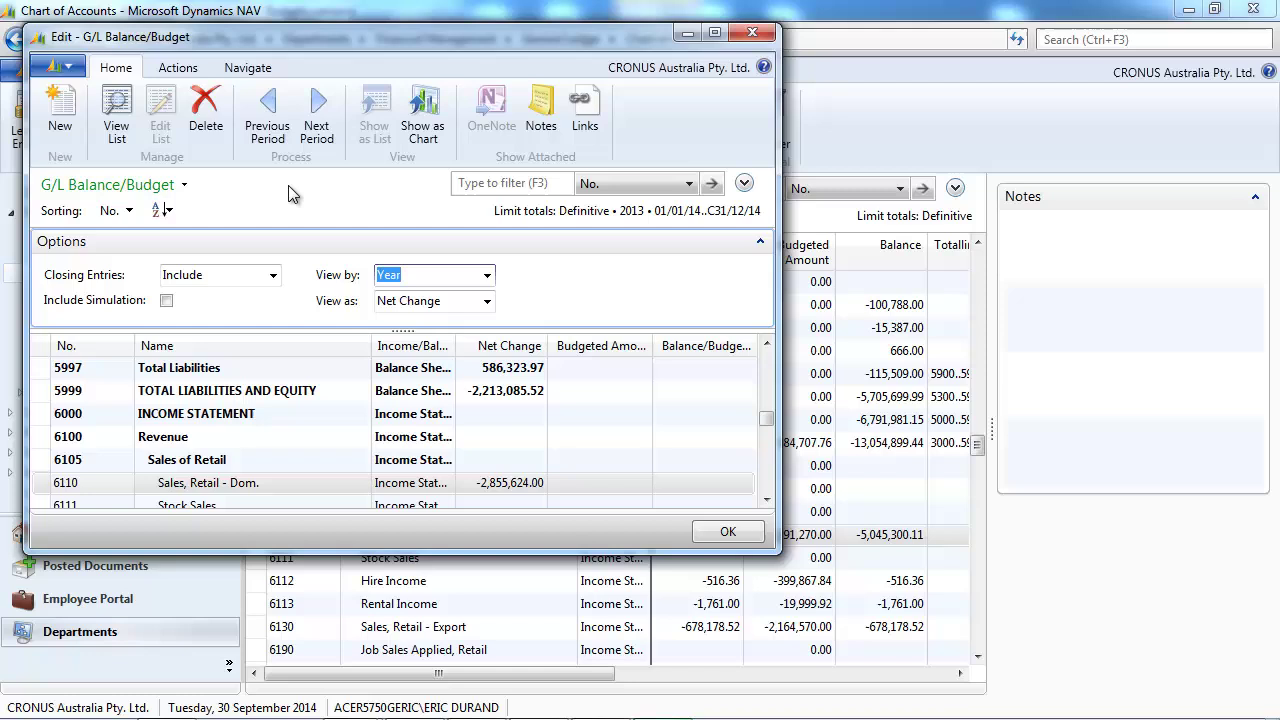
Step: Limit totals to Date Filter 01/01/13..C31/12/13, maximize to review, then close
{"action": "left_click", "coordinate": [150, 188]}
{"action": "left_click", "coordinate": [200, 296]}
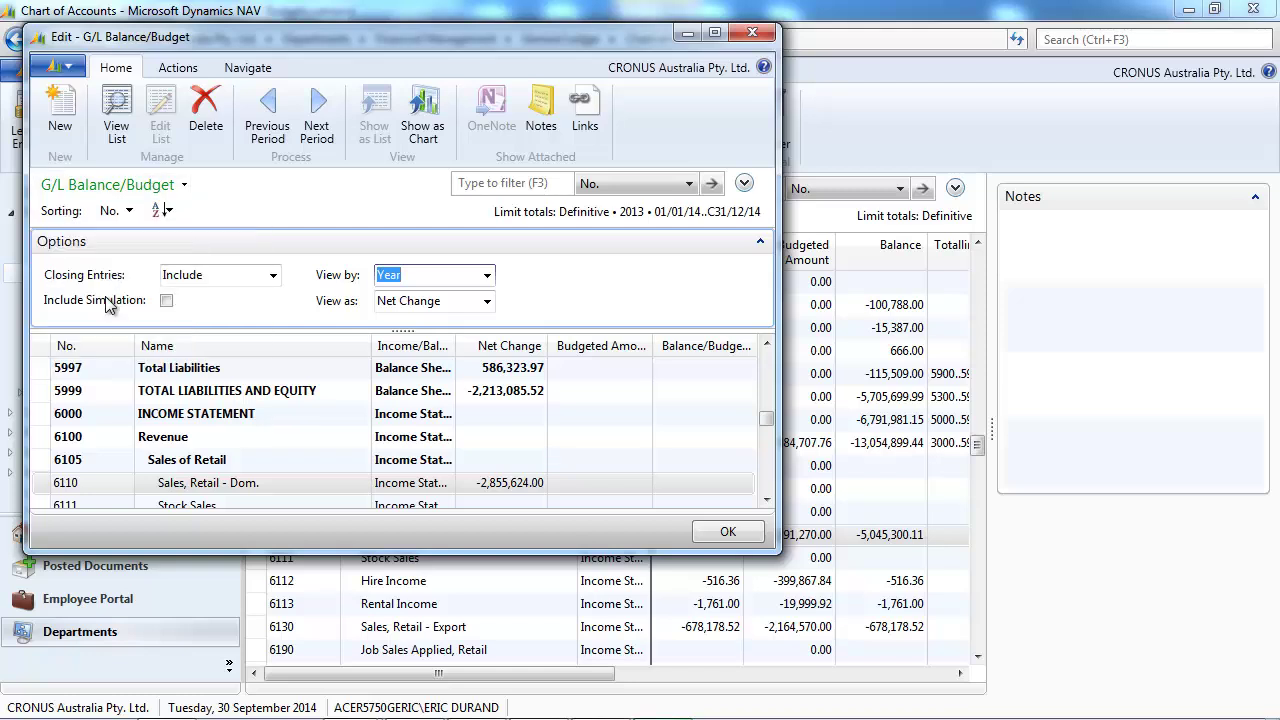
{"action": "left_click", "coordinate": [378, 320]}
{"action": "left_click", "coordinate": [378, 320]}
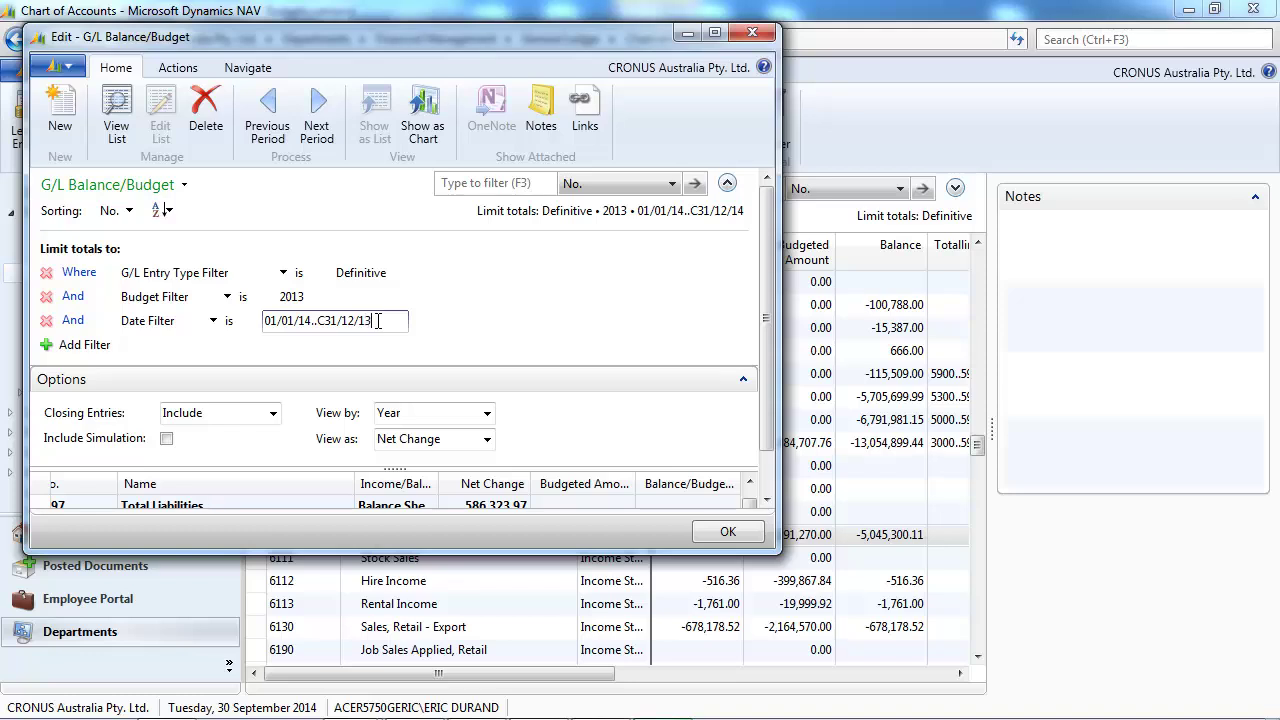
{"action": "key", "text": "Left"}
{"action": "key", "text": "Left"}
{"action": "key", "text": "Left"}
{"action": "key", "text": "Left"}
{"action": "key", "text": "Left"}
{"action": "key", "text": "Left"}
{"action": "key", "text": "Left"}
{"action": "key", "text": "BackSpace"}
{"action": "key", "text": "BackSpace"}
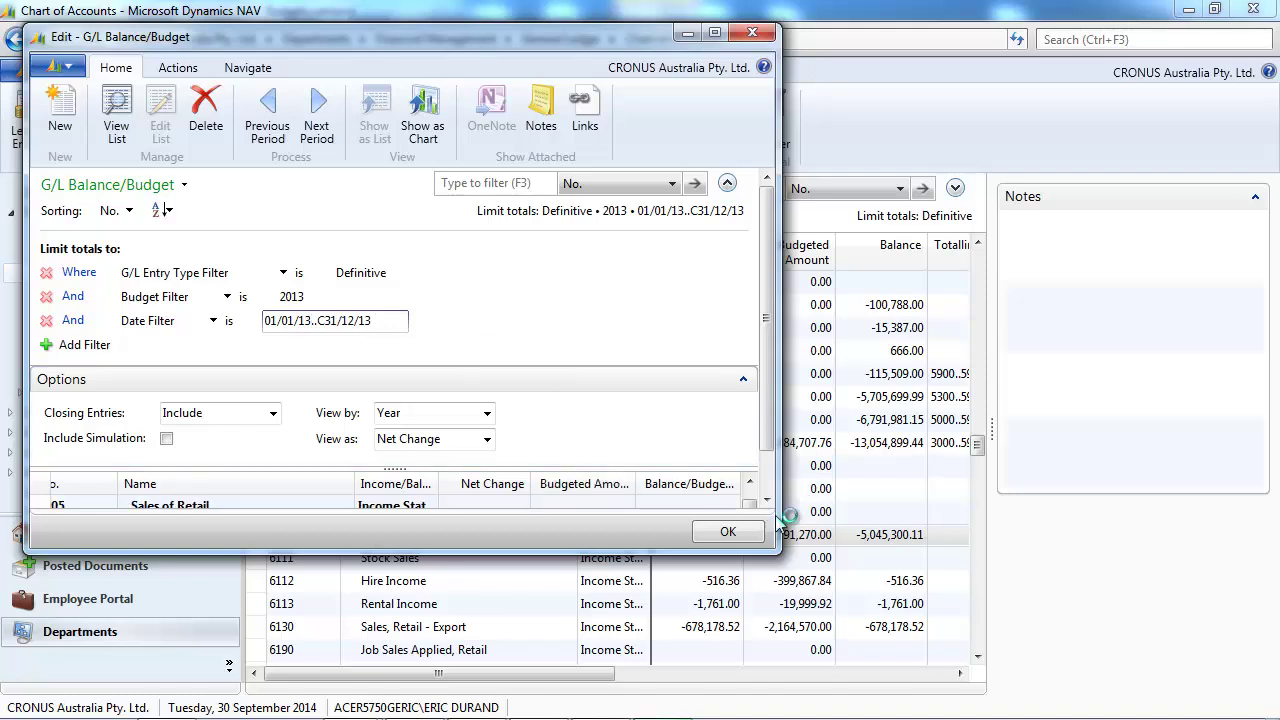
{"action": "left_click", "coordinate": [716, 35]}
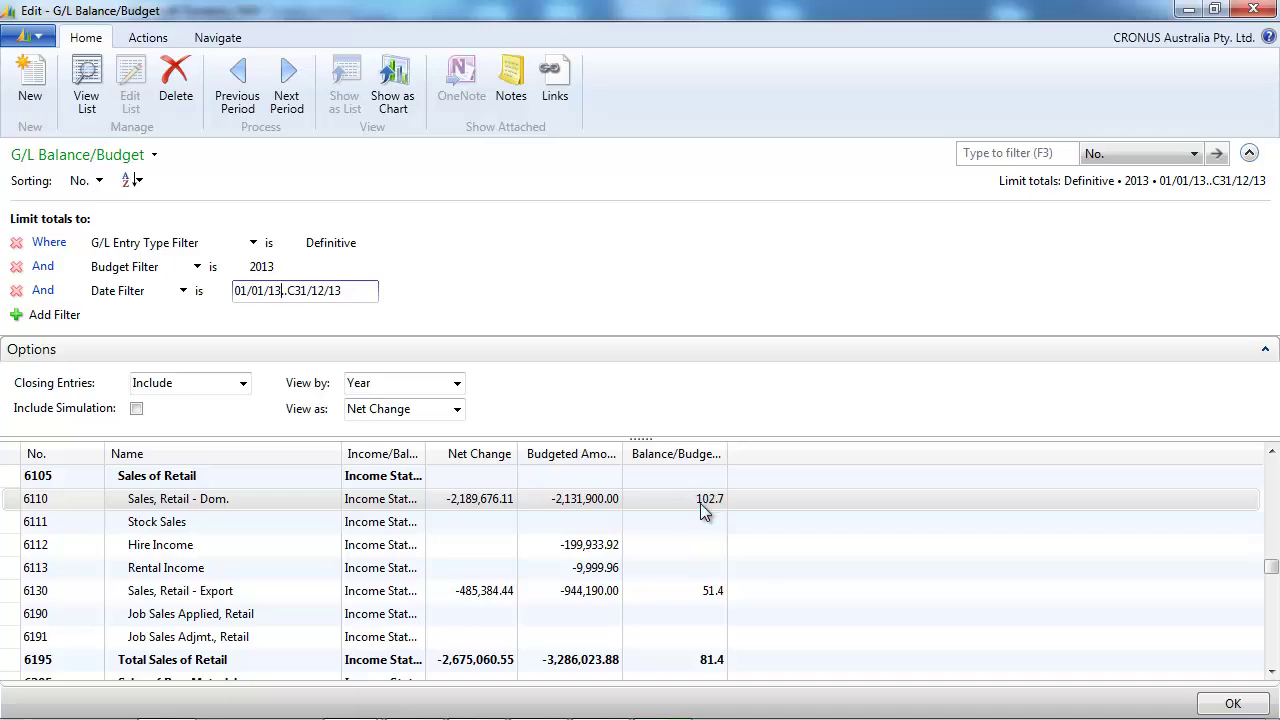
{"action": "key", "text": "Escape"}
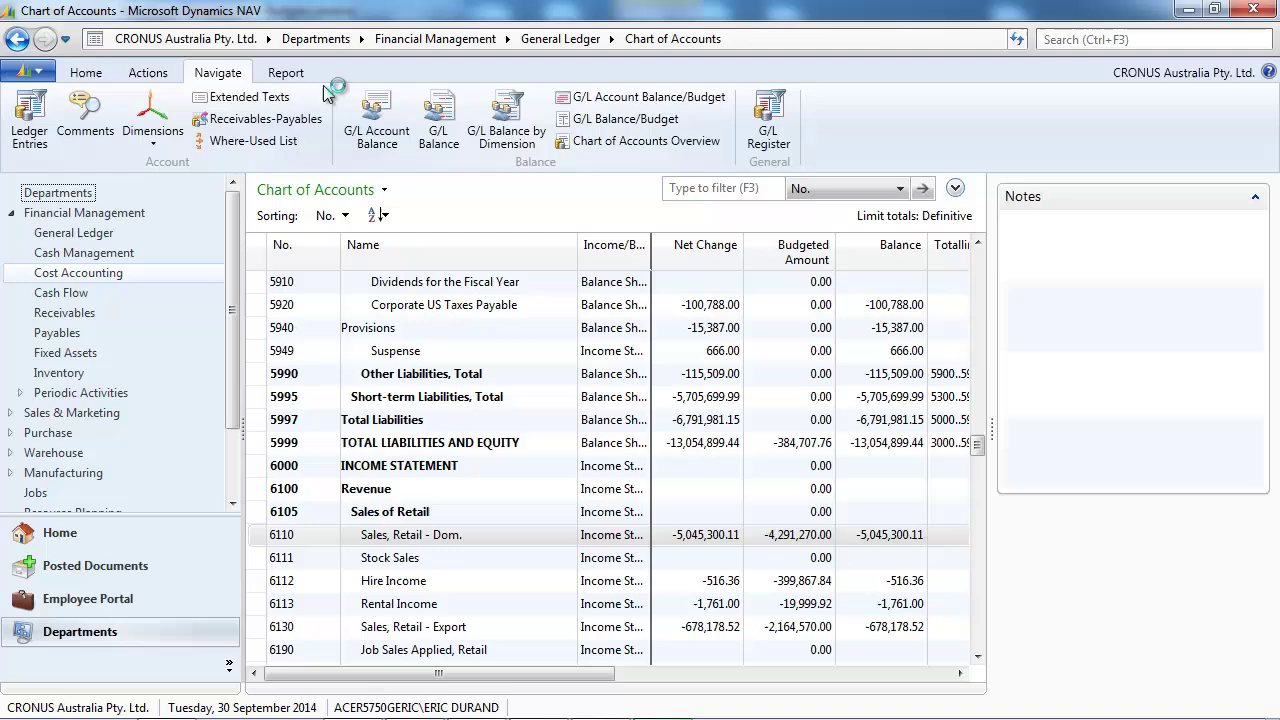
Step: Preview the Financial Analysis Report as Net Change/Budget, then close it and the Chart of Accounts
{"action": "left_click", "coordinate": [285, 73]}
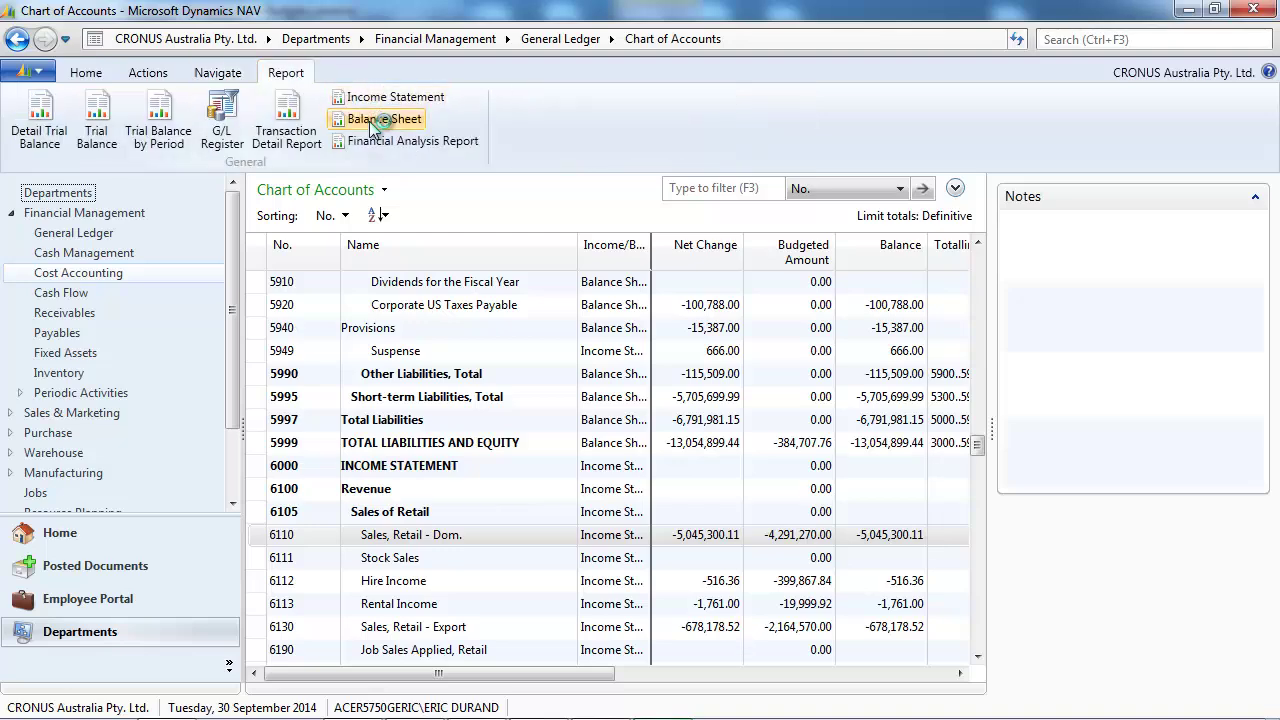
{"action": "left_click", "coordinate": [398, 143]}
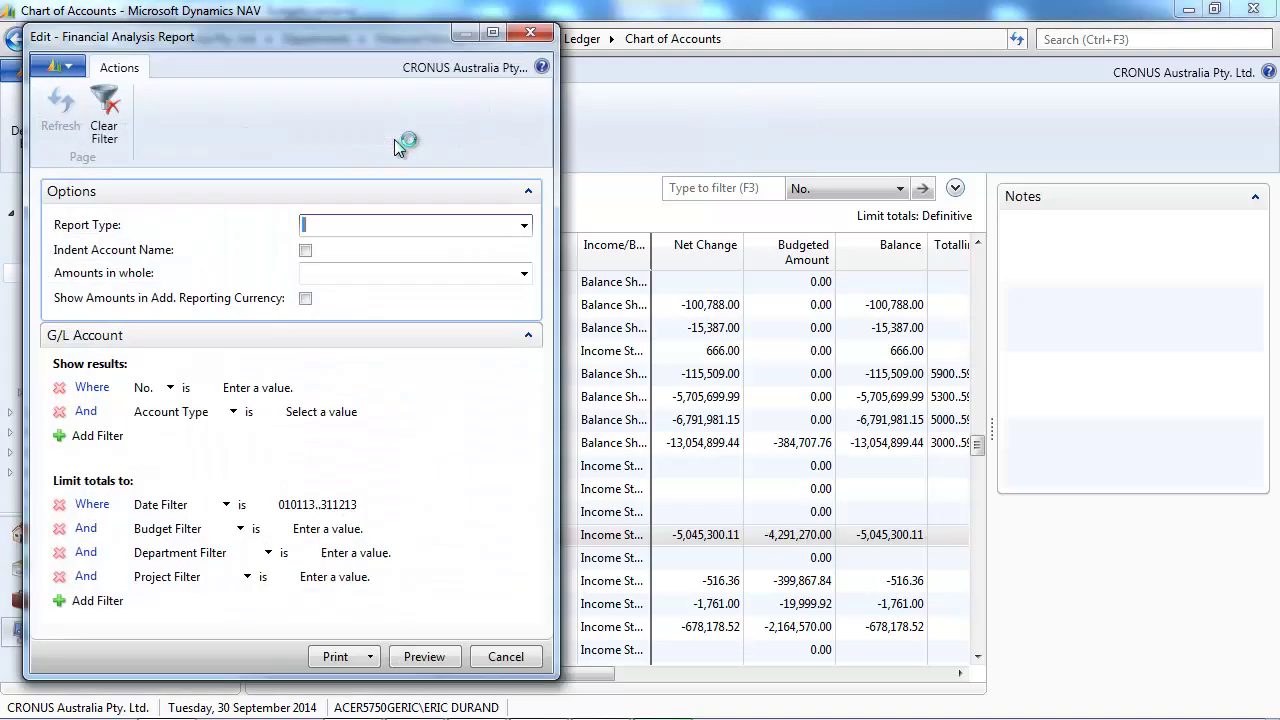
{"action": "left_click", "coordinate": [524, 226]}
{"action": "left_click", "coordinate": [404, 273]}
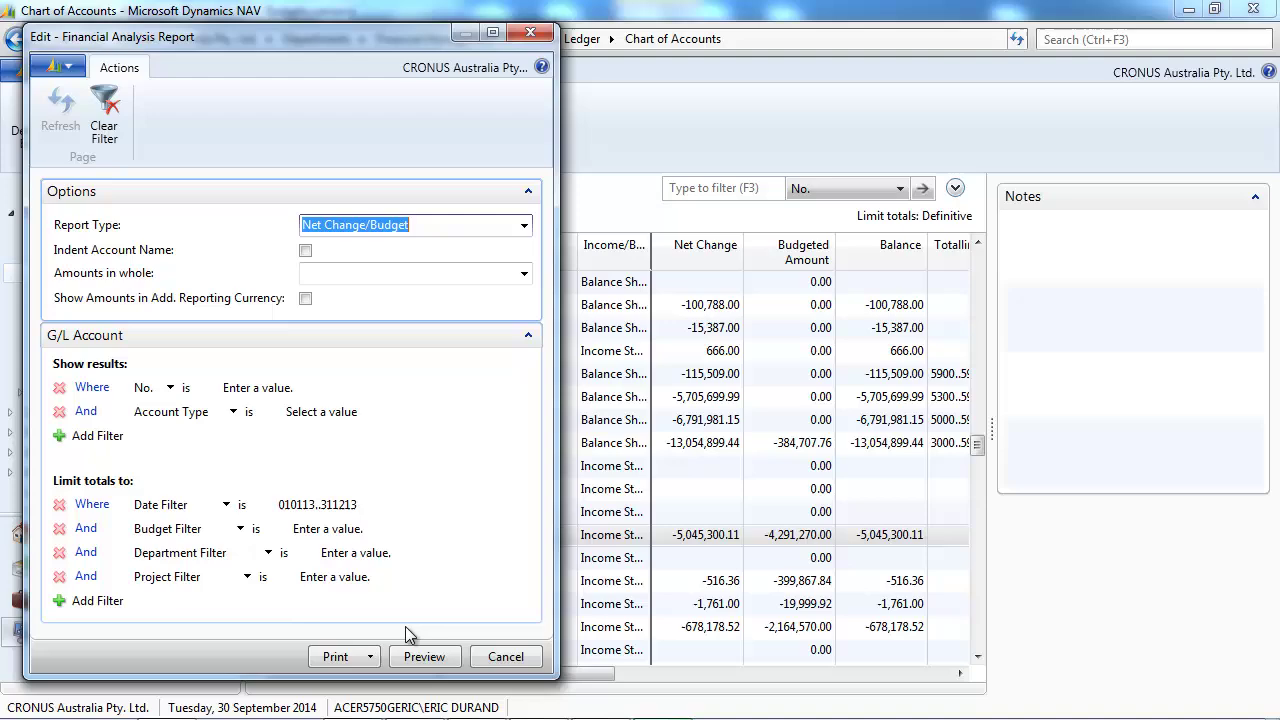
{"action": "left_click", "coordinate": [426, 658]}
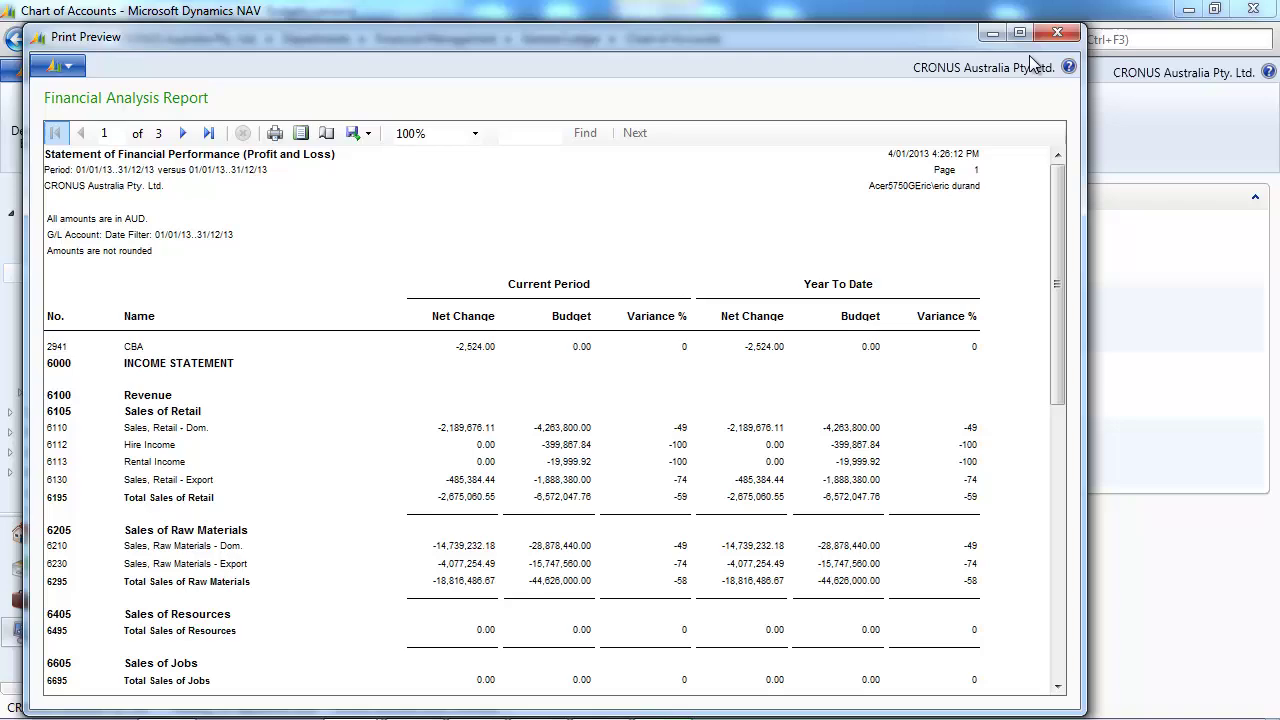
{"action": "left_click", "coordinate": [1057, 32]}
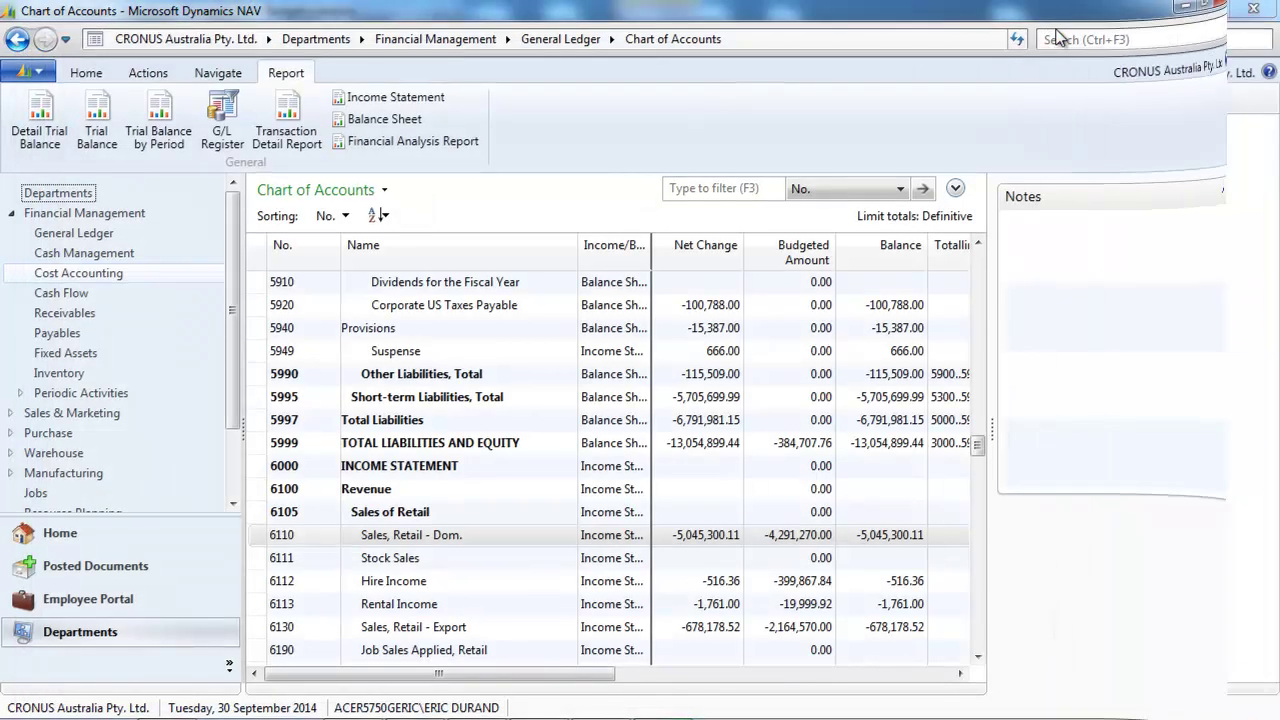
{"action": "key", "text": "Escape"}
{"action": "left_click", "coordinate": [1082, 36]}
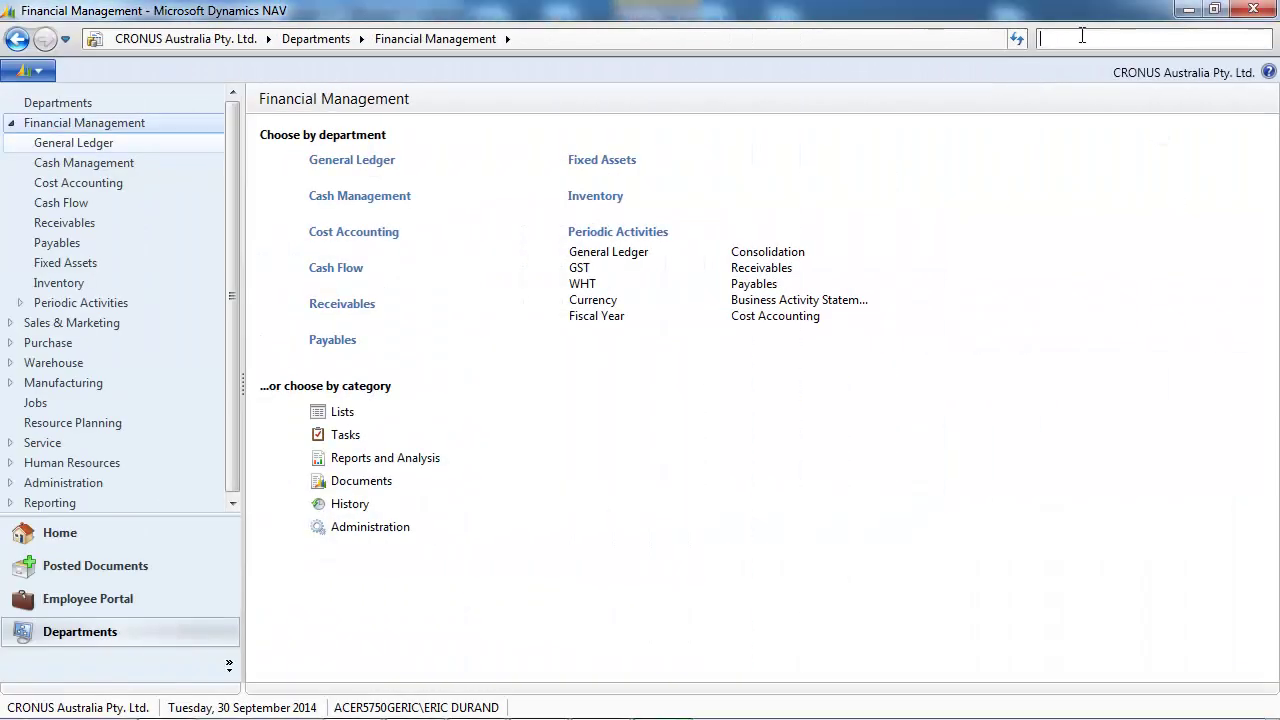
{"action": "type", "text": "forecas"}
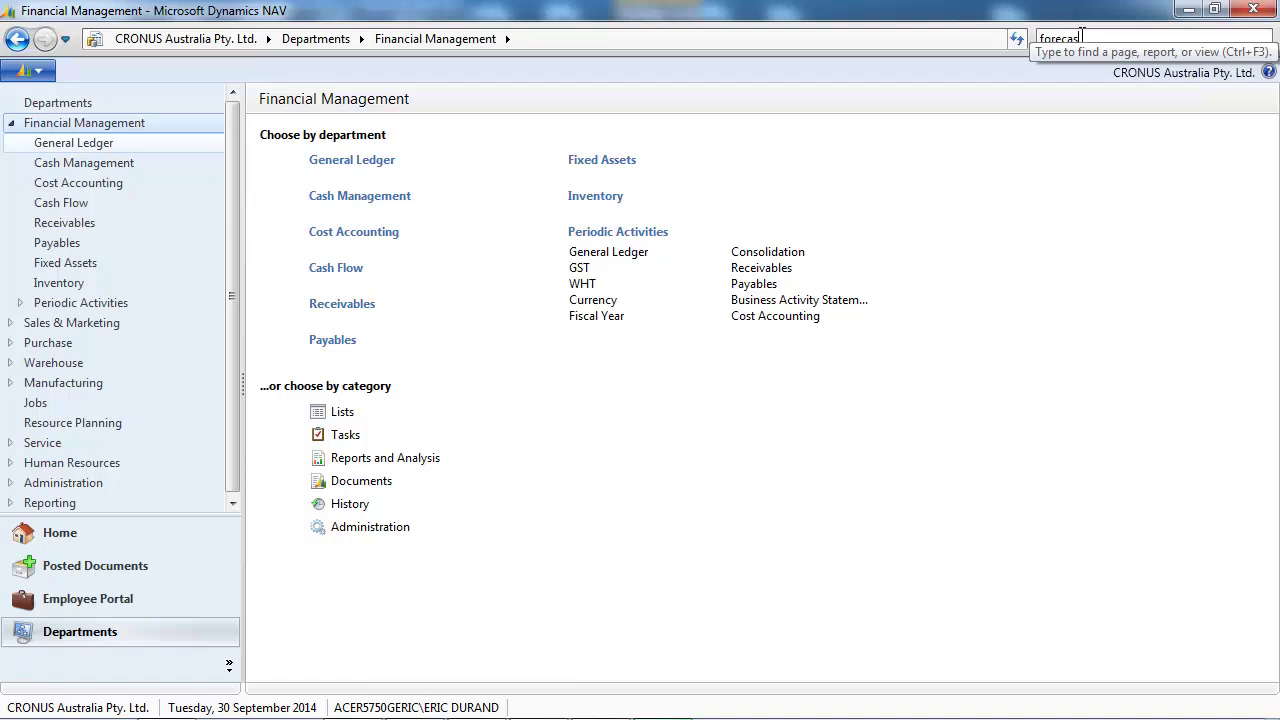
{"action": "type", "text": "t"}
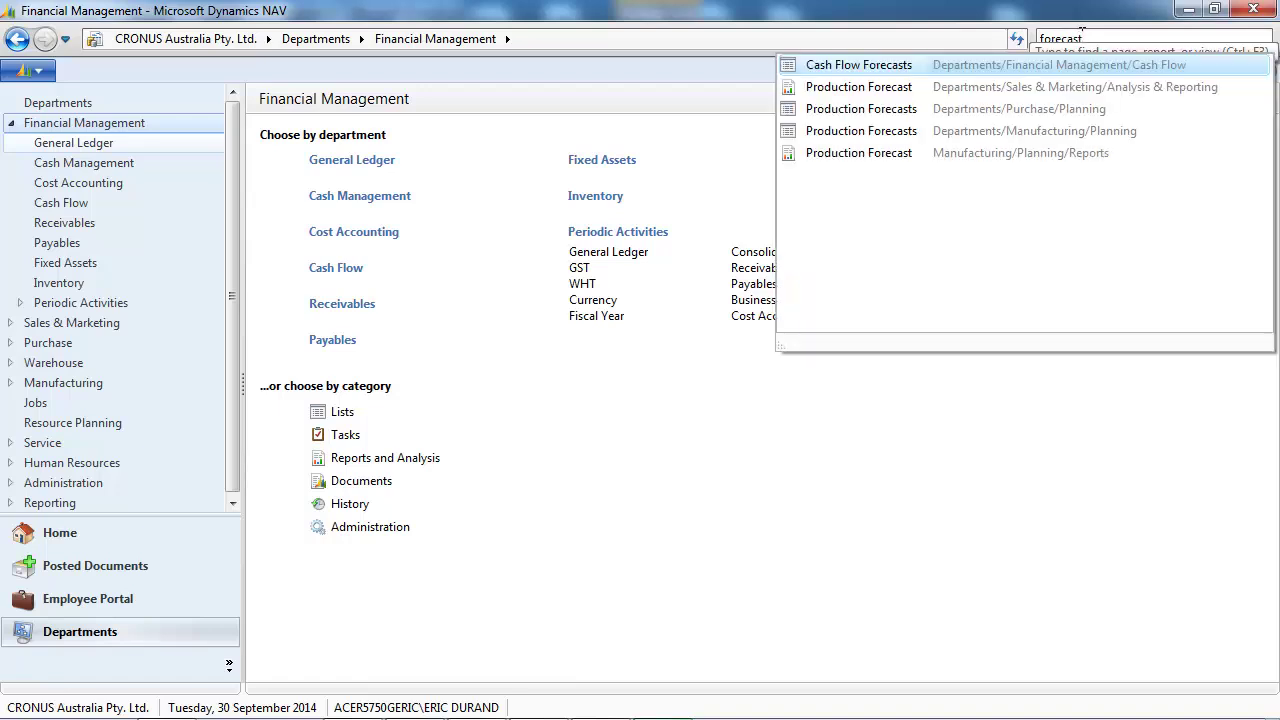
{"action": "left_click", "coordinate": [900, 90]}
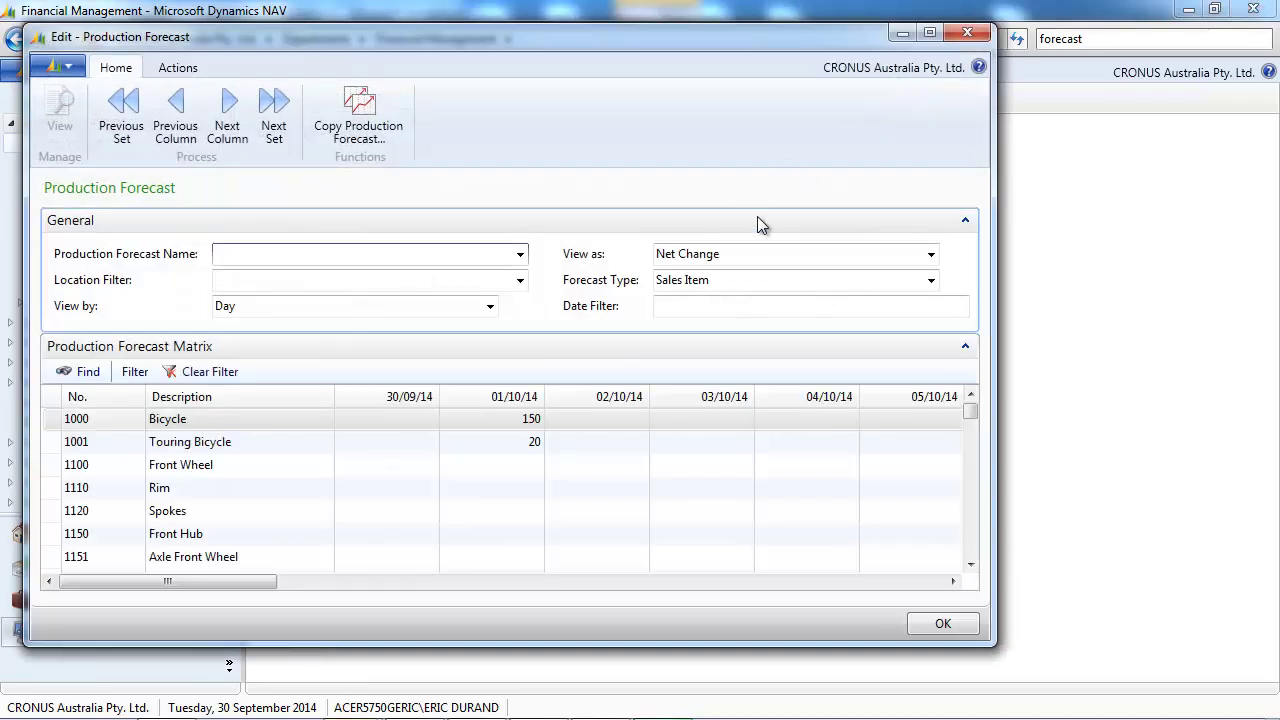
{"action": "left_click", "coordinate": [932, 285]}
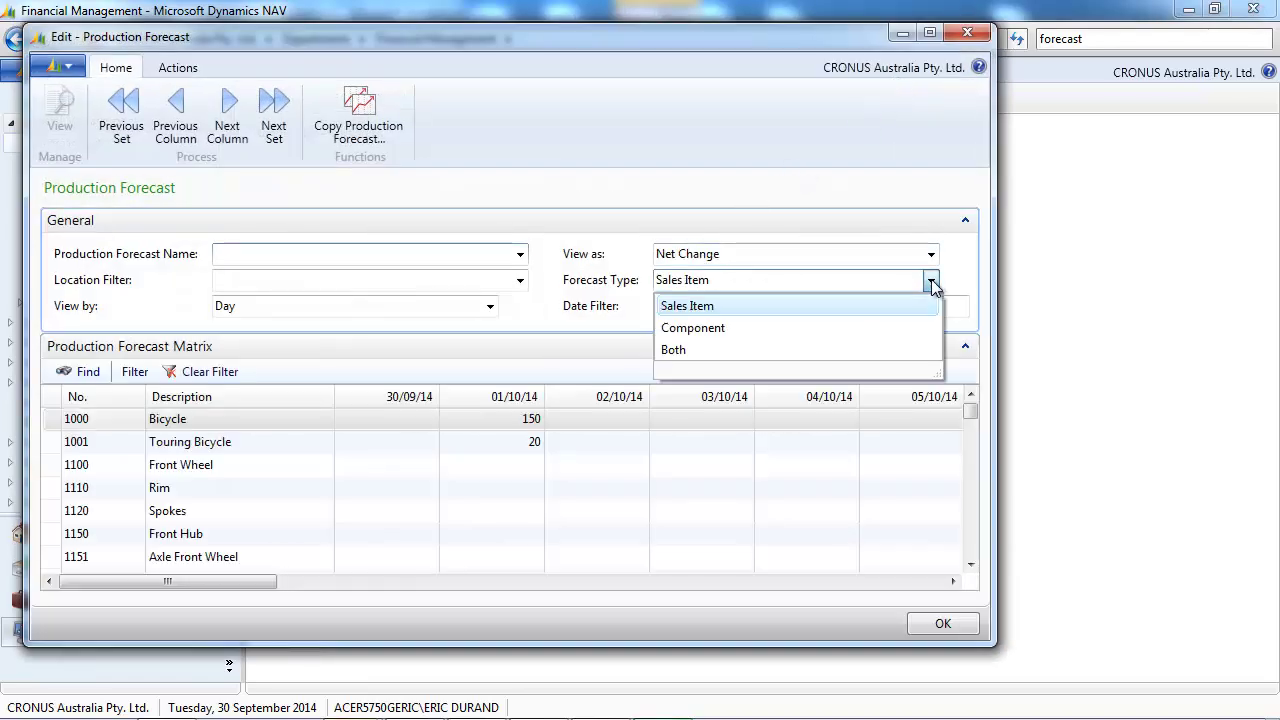
{"action": "left_click", "coordinate": [931, 283]}
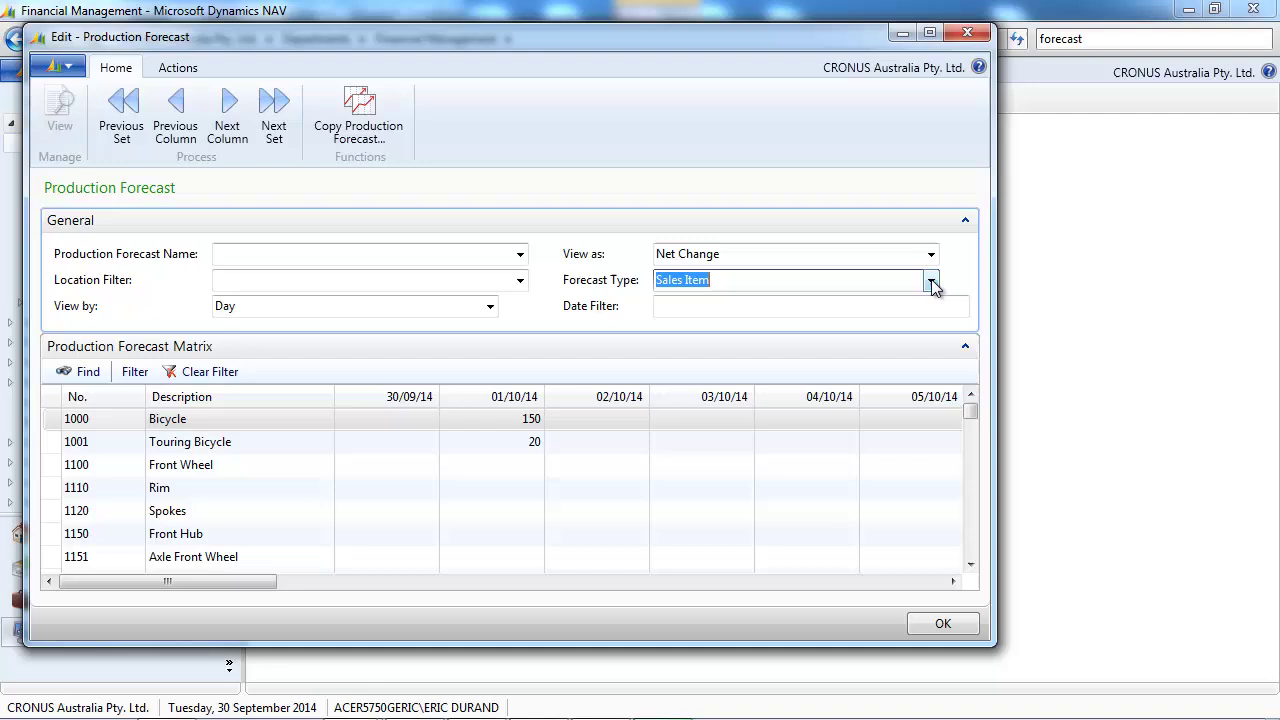
{"action": "left_click", "coordinate": [520, 254]}
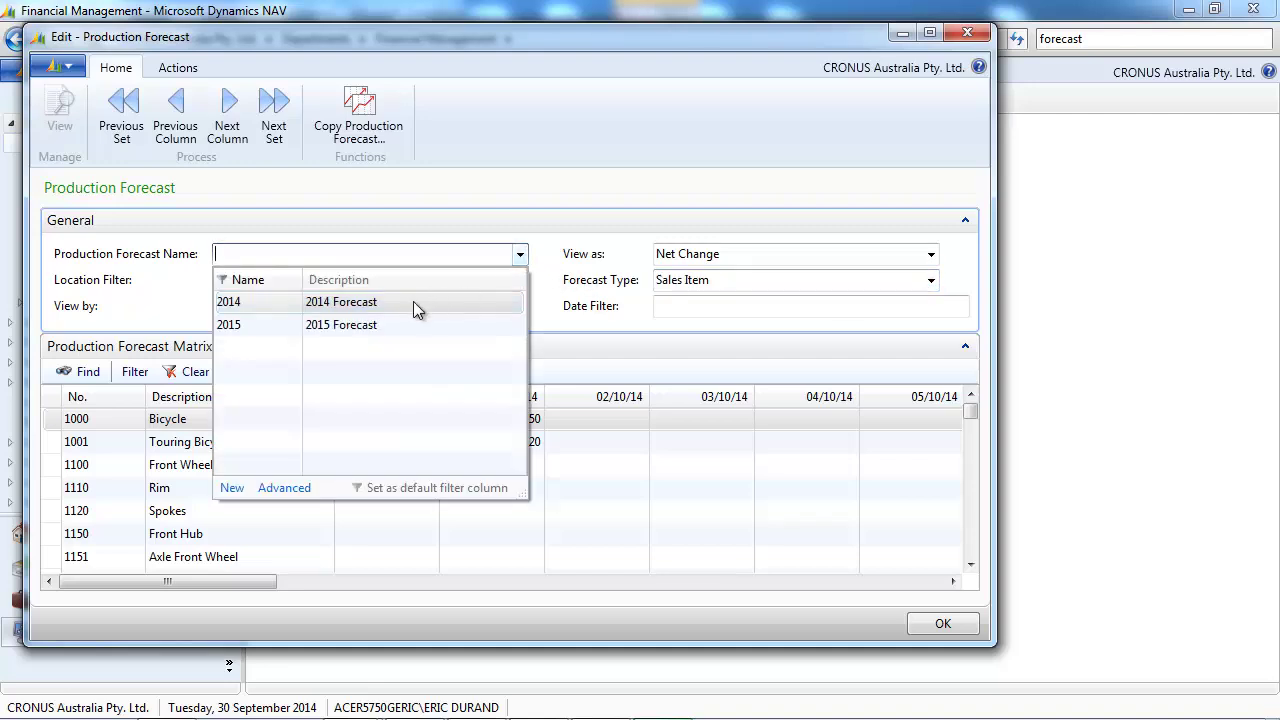
{"action": "left_click", "coordinate": [418, 302]}
{"action": "key", "text": "Tab"}
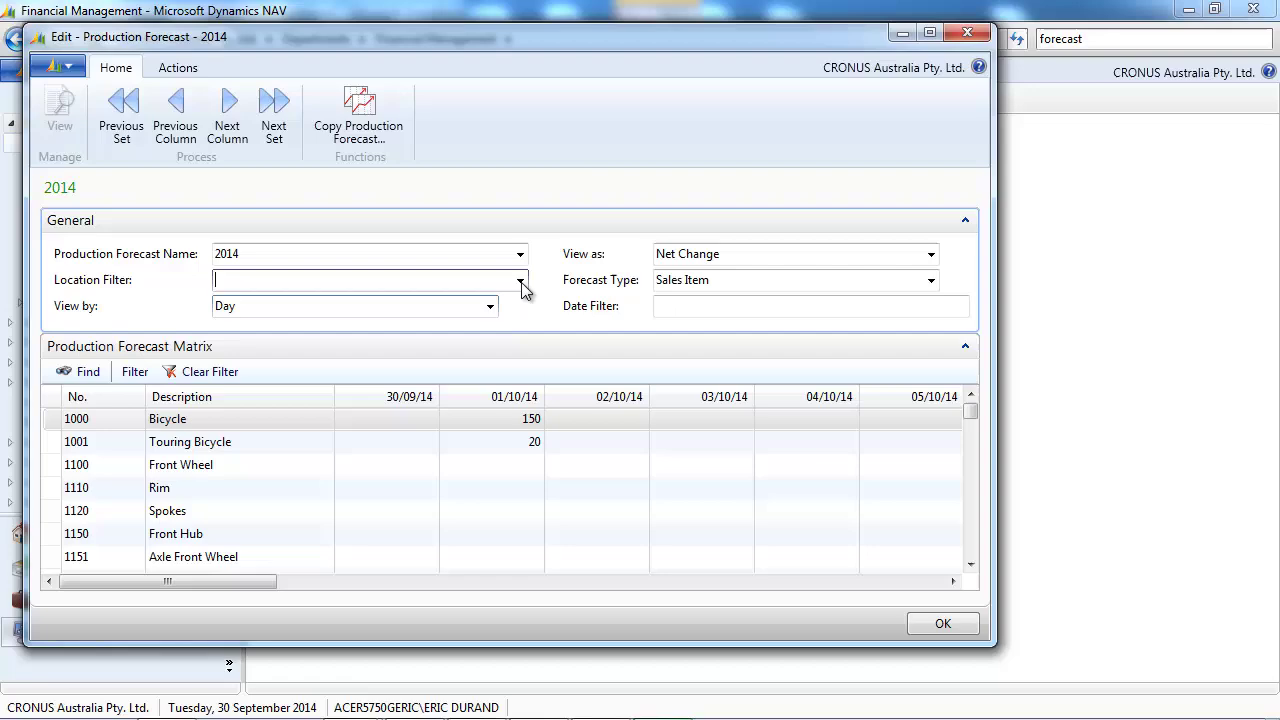
{"action": "left_click", "coordinate": [520, 281]}
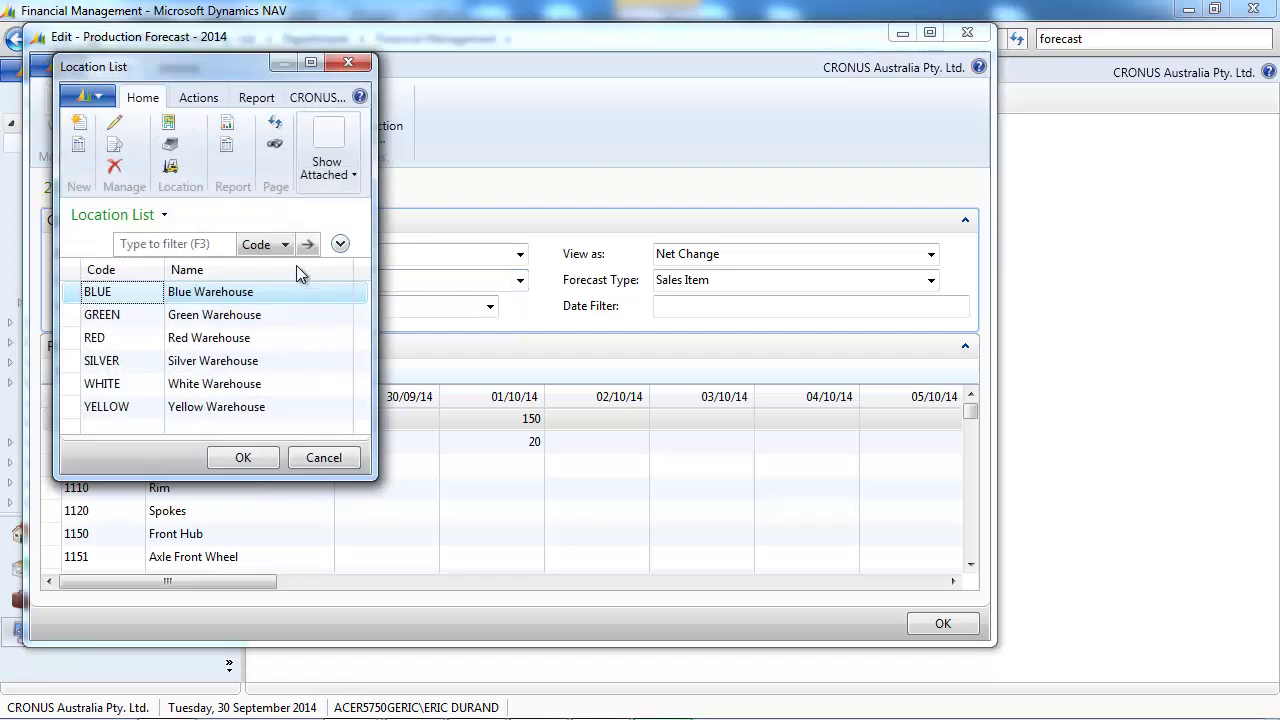
{"action": "left_click", "coordinate": [262, 456]}
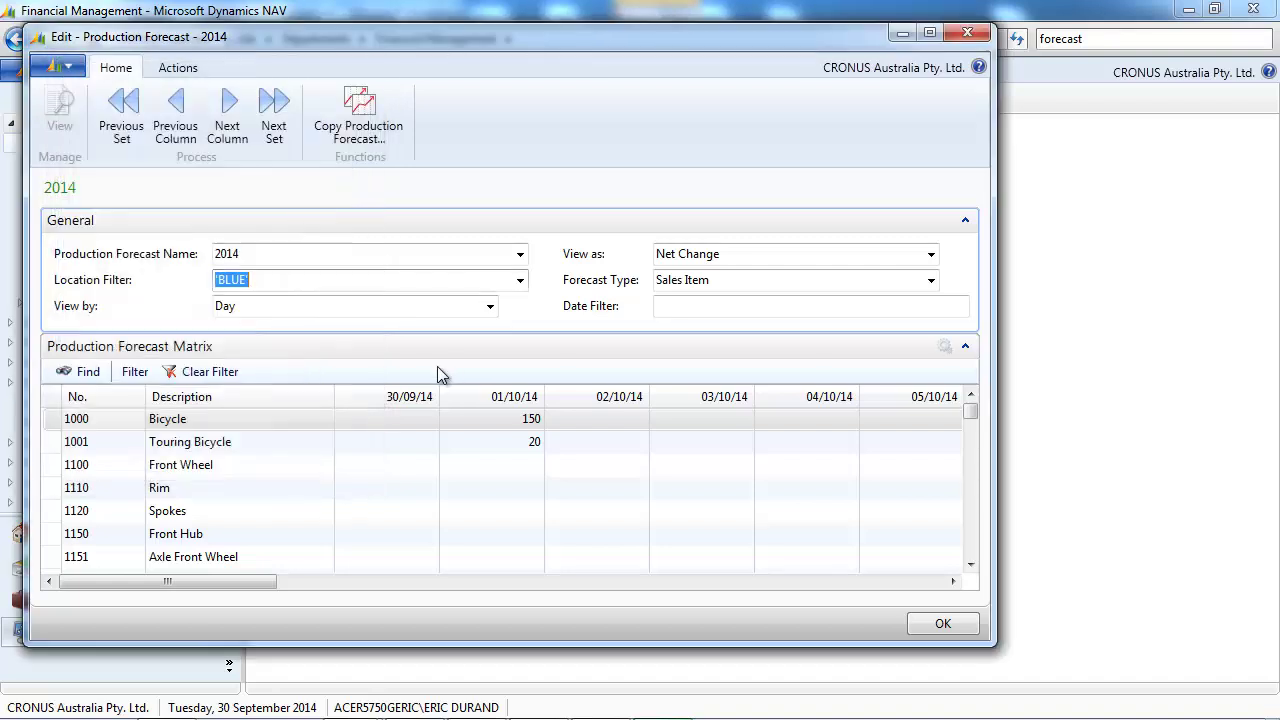
{"action": "left_click", "coordinate": [490, 307]}
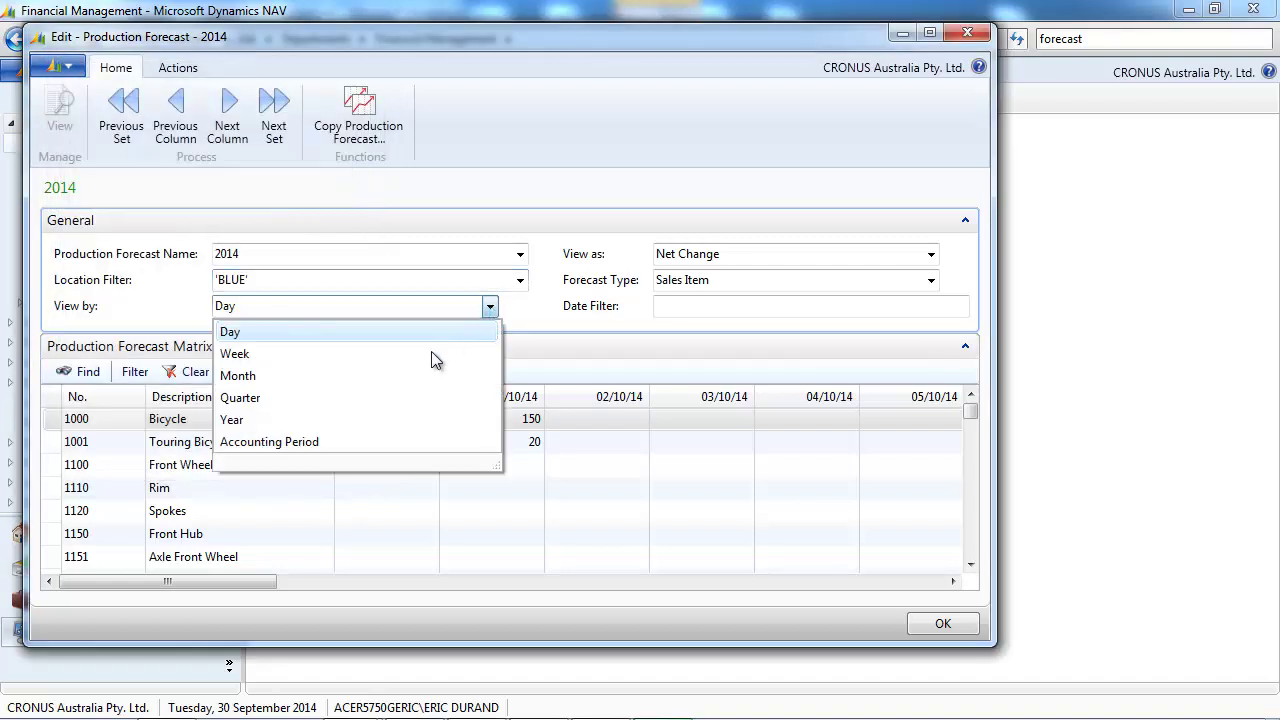
{"action": "left_click", "coordinate": [256, 379]}
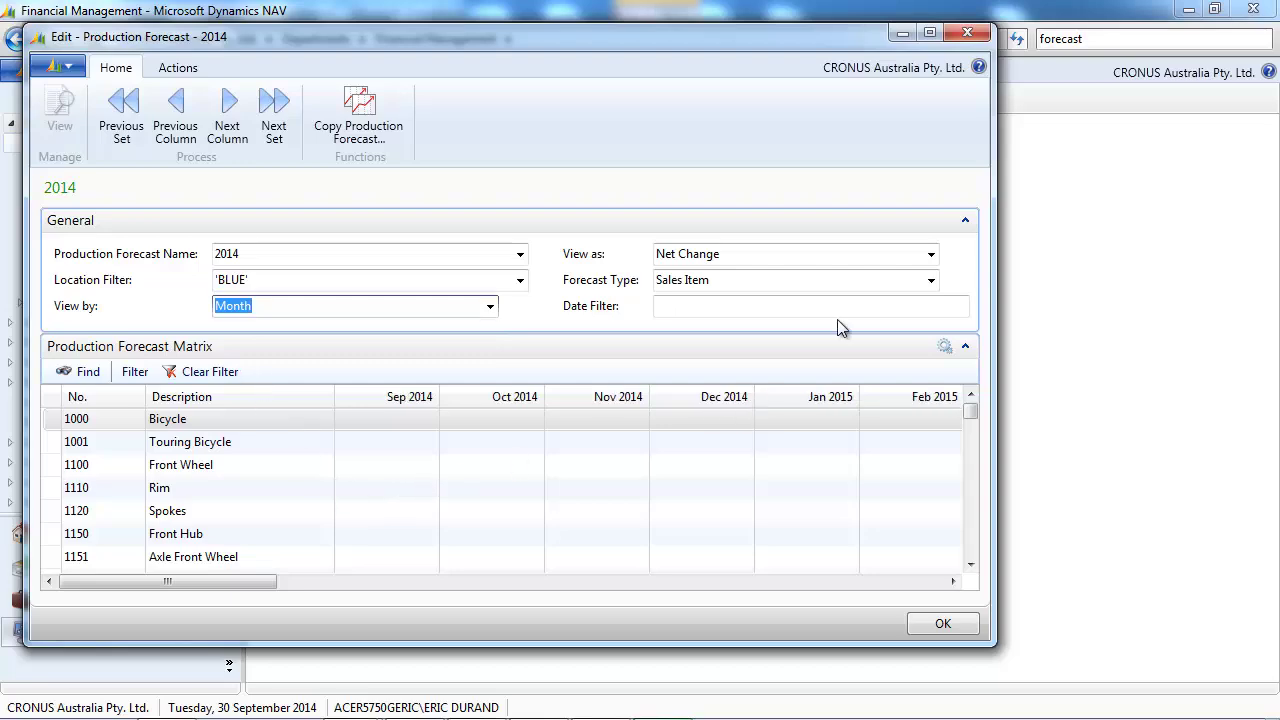
{"action": "left_click", "coordinate": [966, 33]}
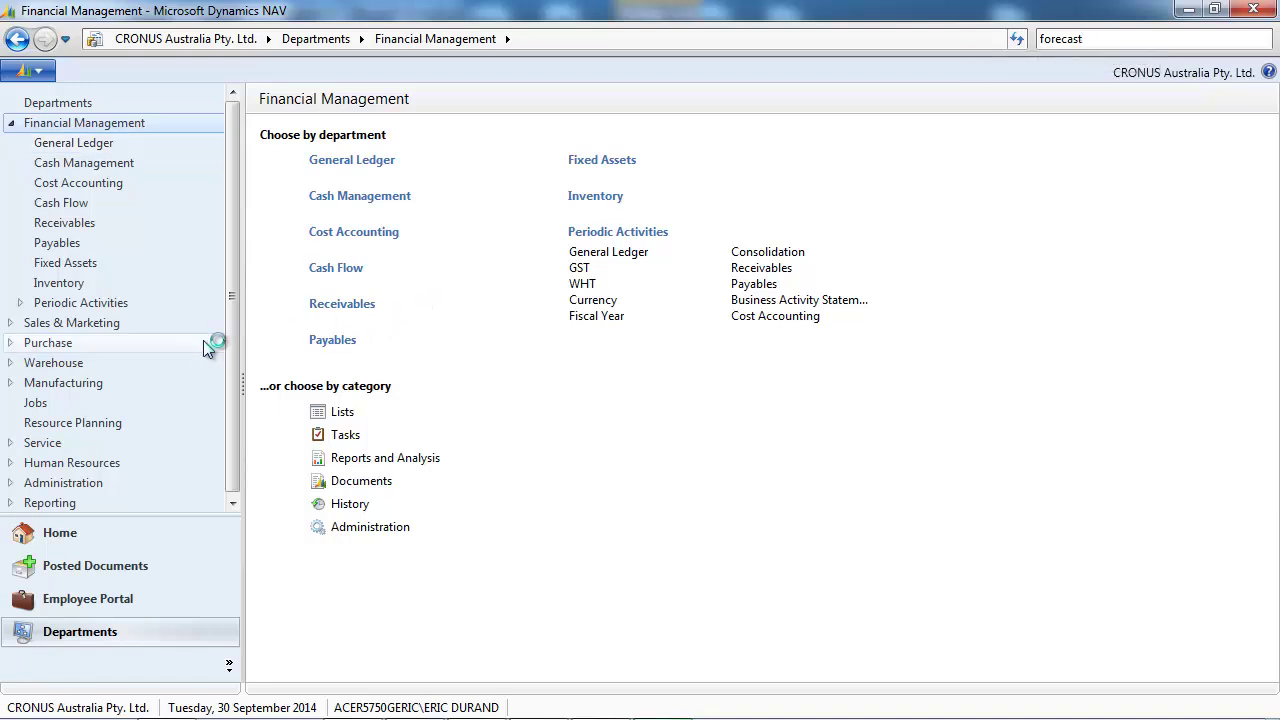
Step: Go to Manufacturing > Planning and open the Planning Worksheet
{"action": "left_click", "coordinate": [84, 386]}
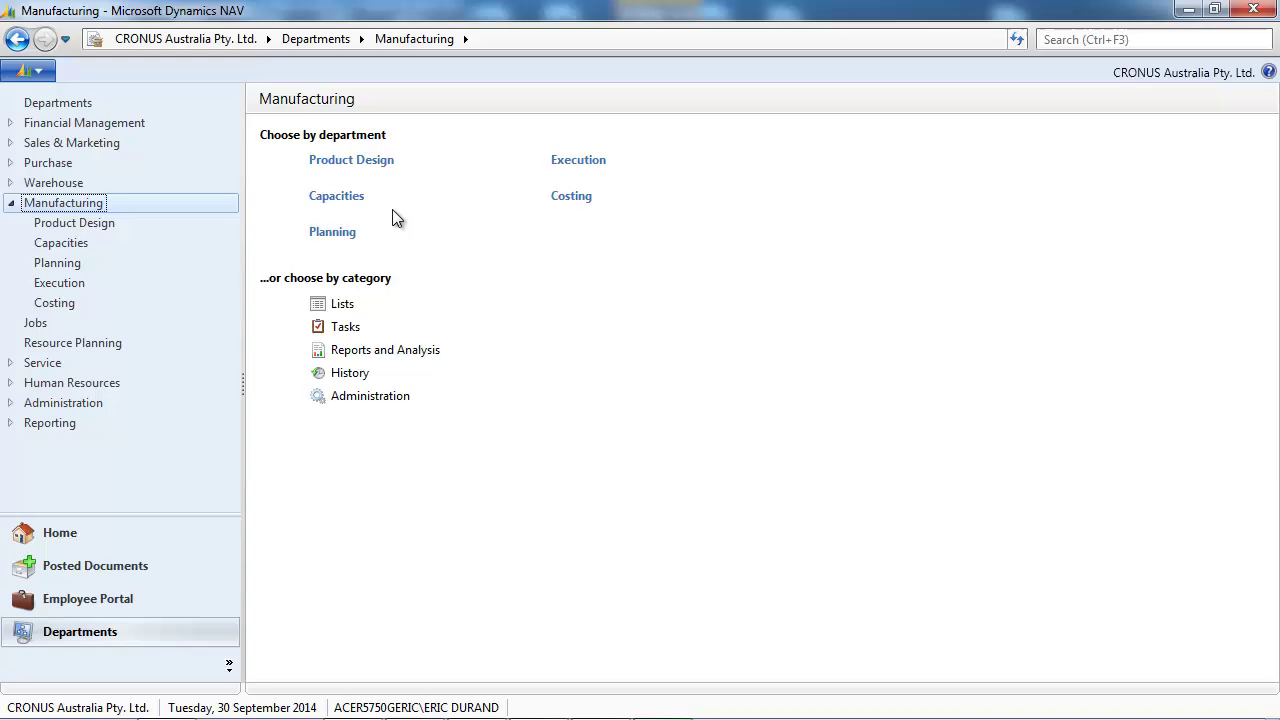
{"action": "left_click", "coordinate": [334, 233]}
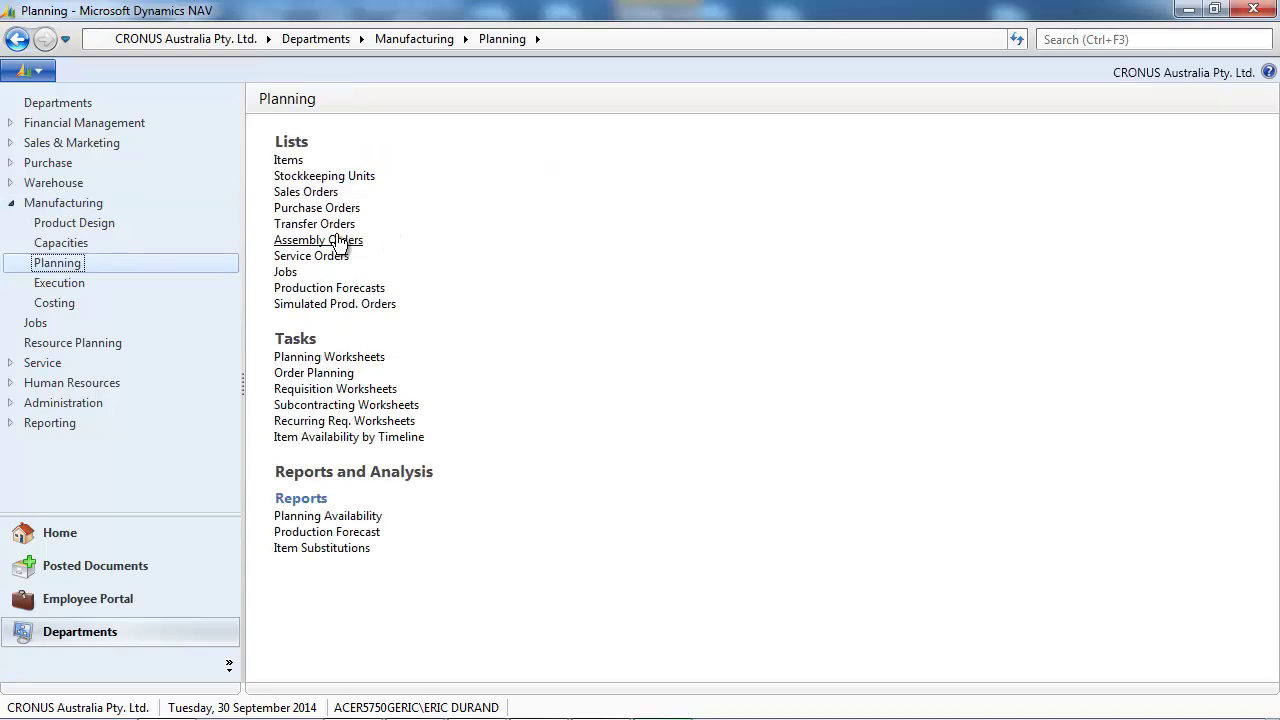
{"action": "left_click", "coordinate": [355, 363]}
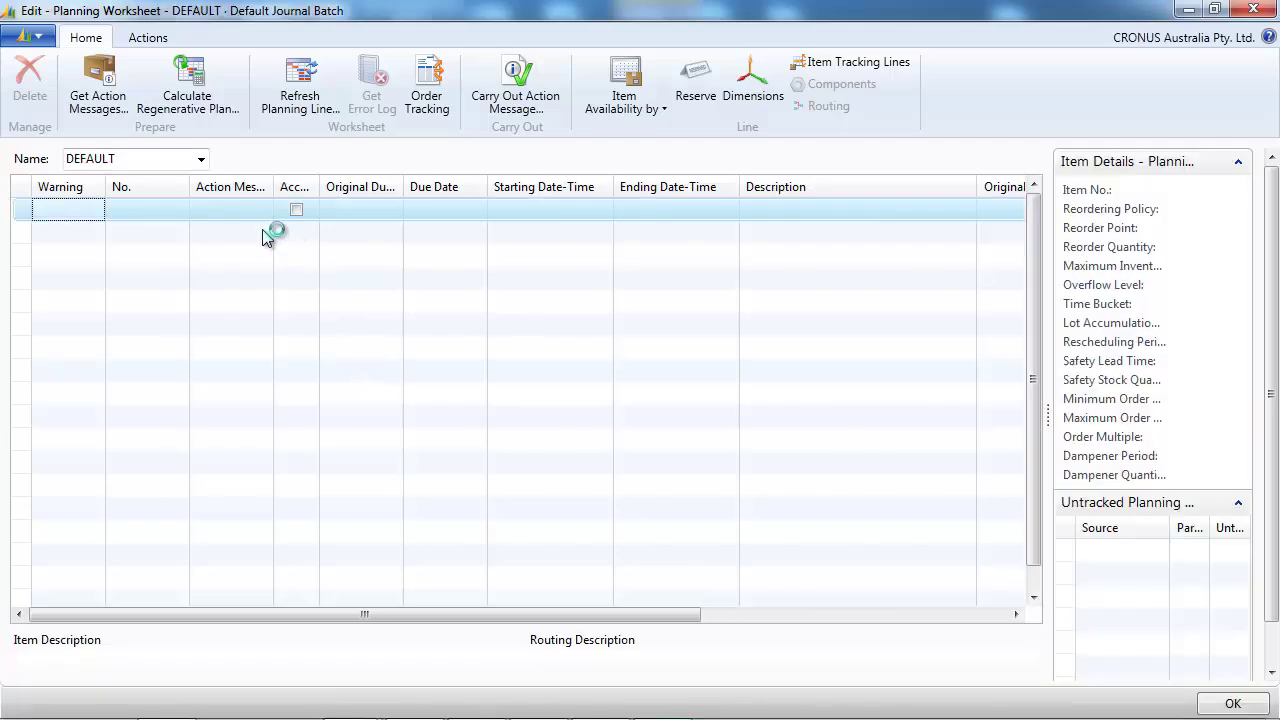
Step: Check Calculate Plan's Use Forecast is 2014, then close without running and close the worksheet
{"action": "left_click", "coordinate": [195, 100]}
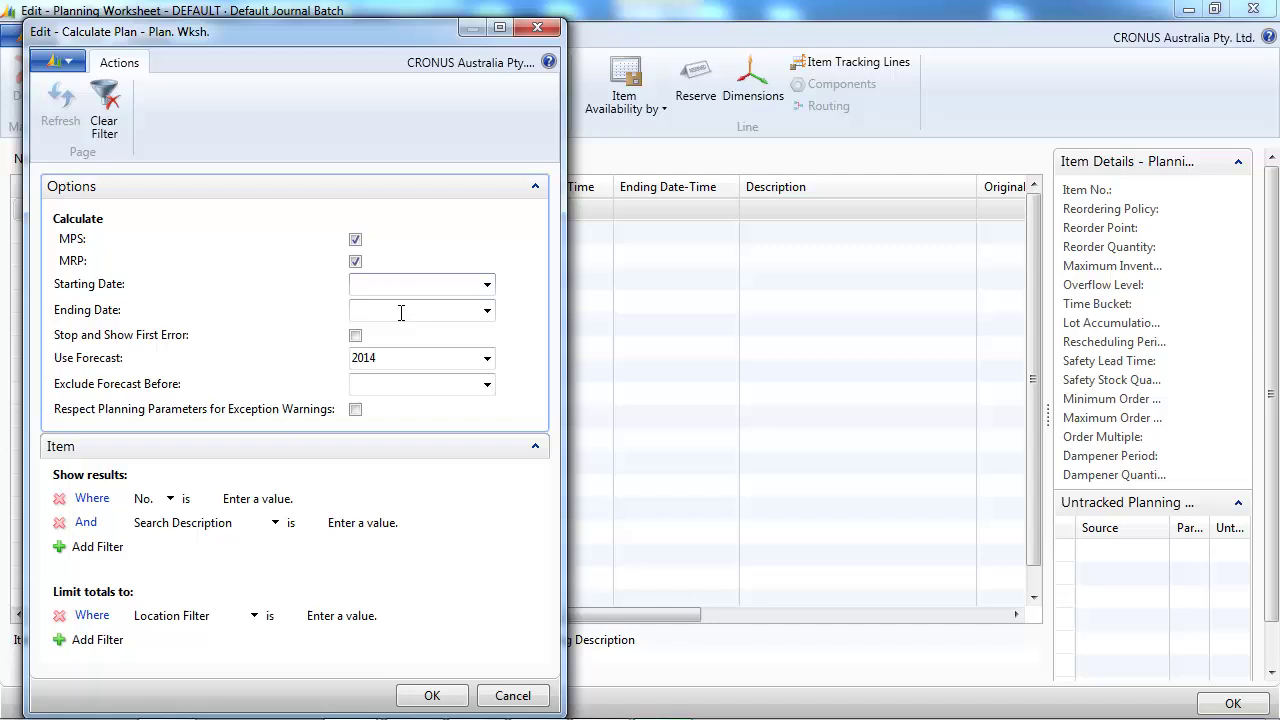
{"action": "left_click", "coordinate": [487, 360]}
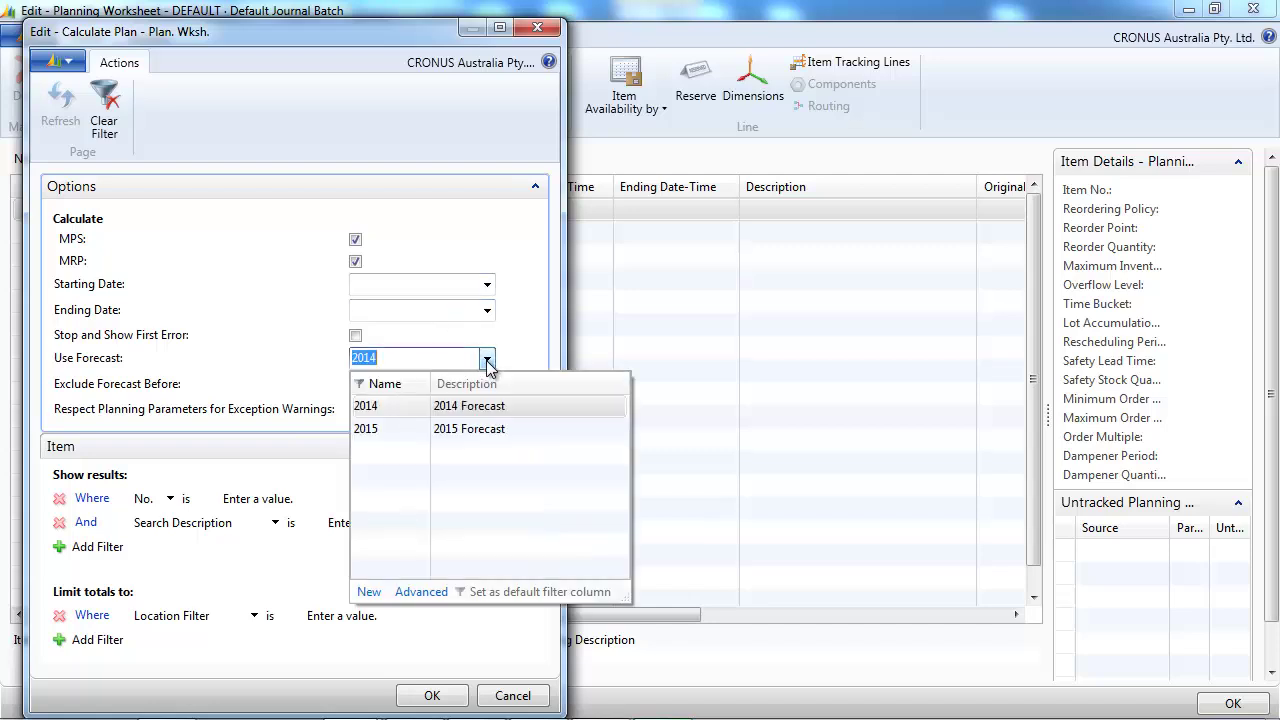
{"action": "left_click", "coordinate": [487, 363]}
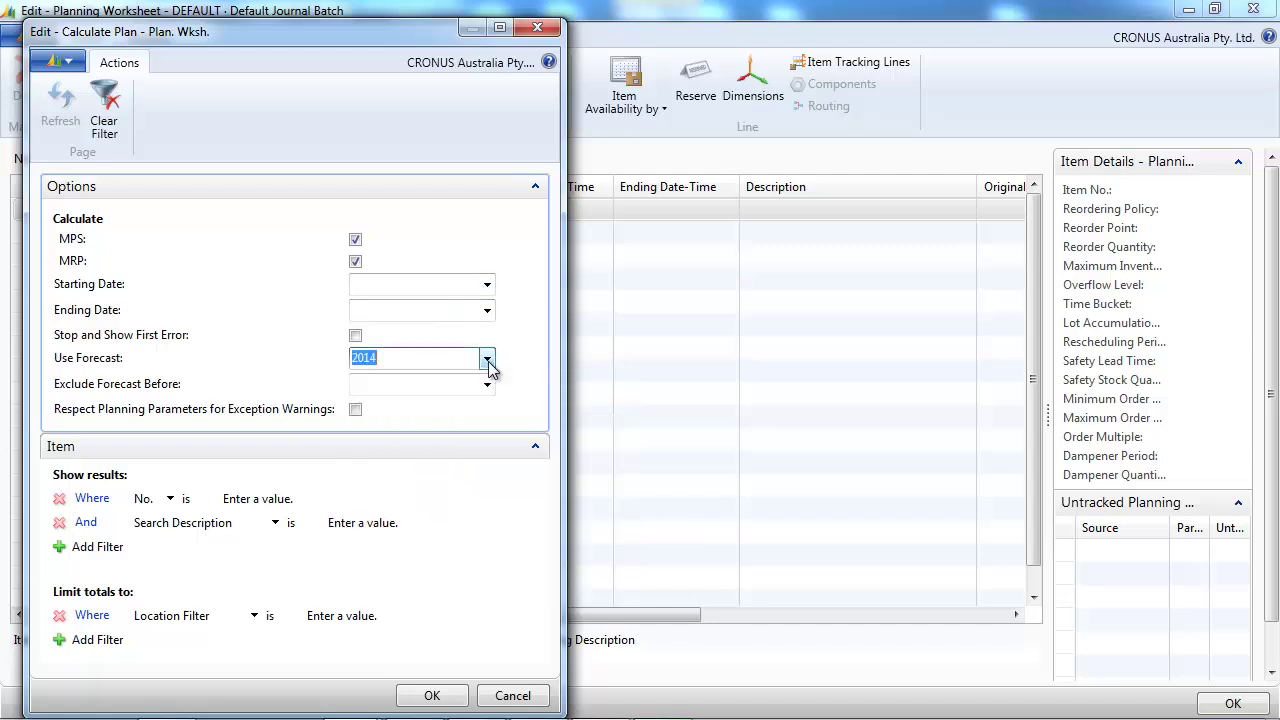
{"action": "left_click", "coordinate": [544, 34]}
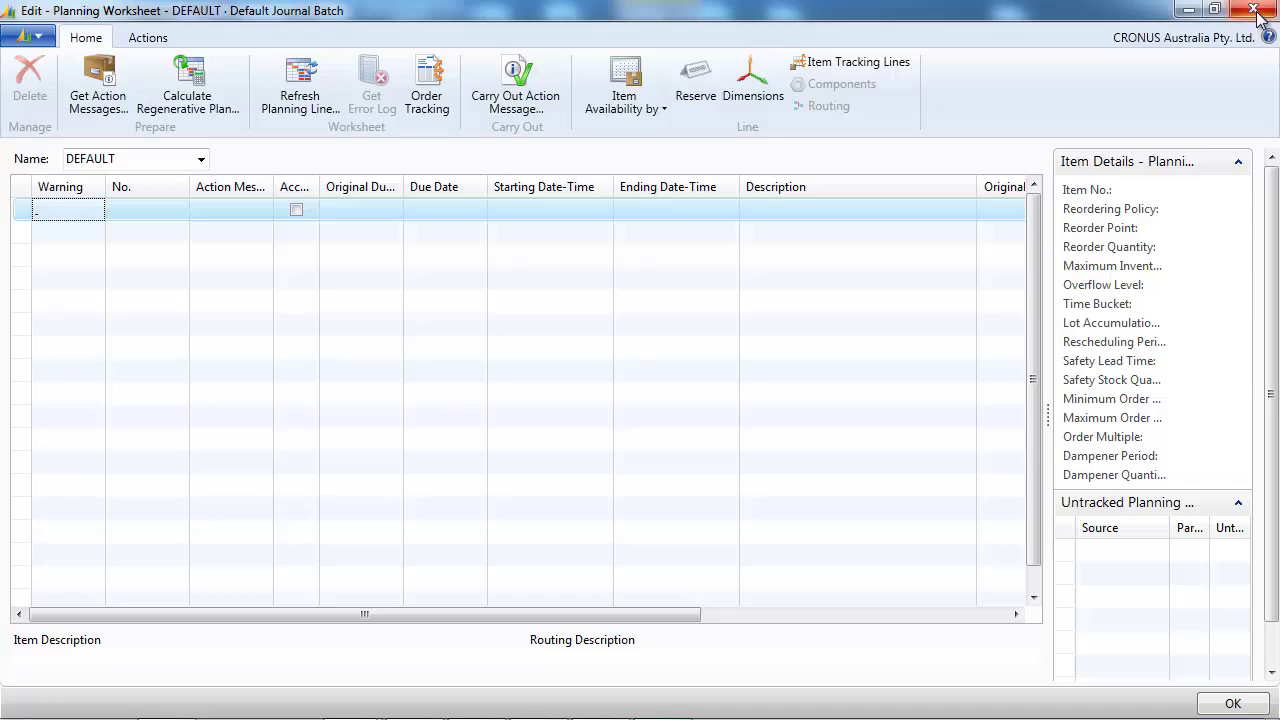
{"action": "left_click", "coordinate": [1253, 10]}
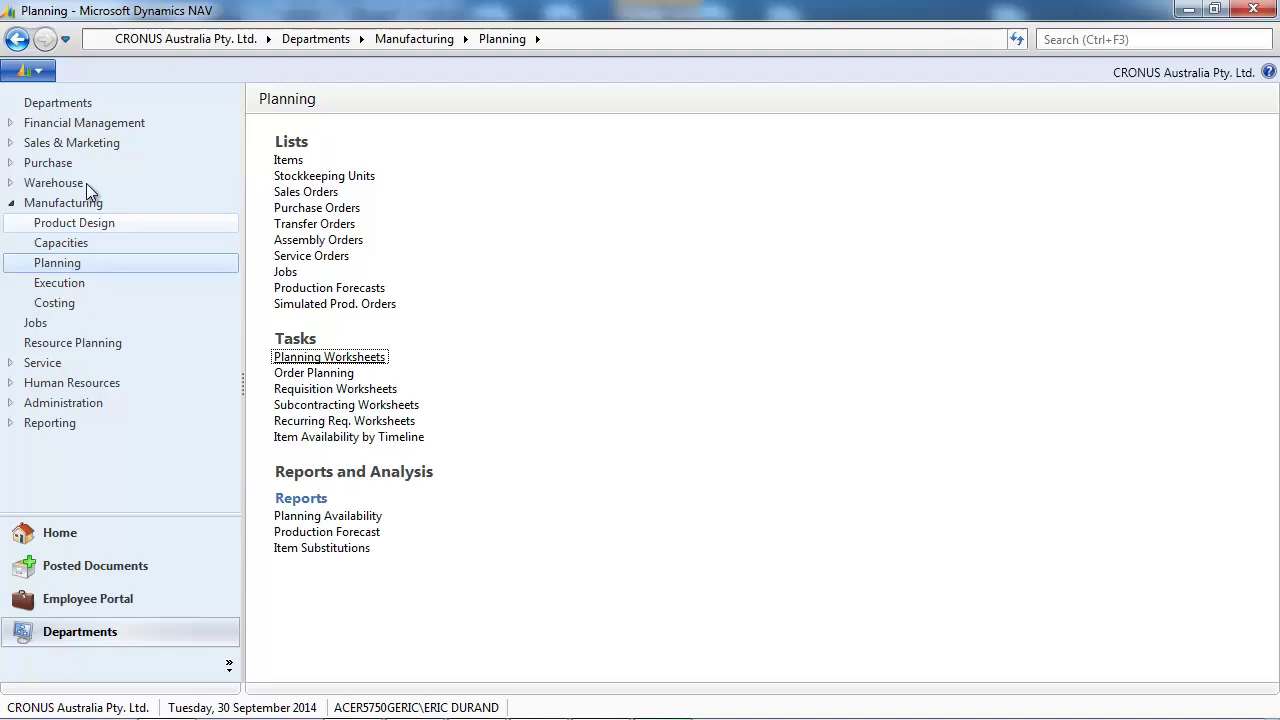
Step: Go to Purchase > Planning and open the Requisition Worksheet
{"action": "left_click", "coordinate": [58, 165]}
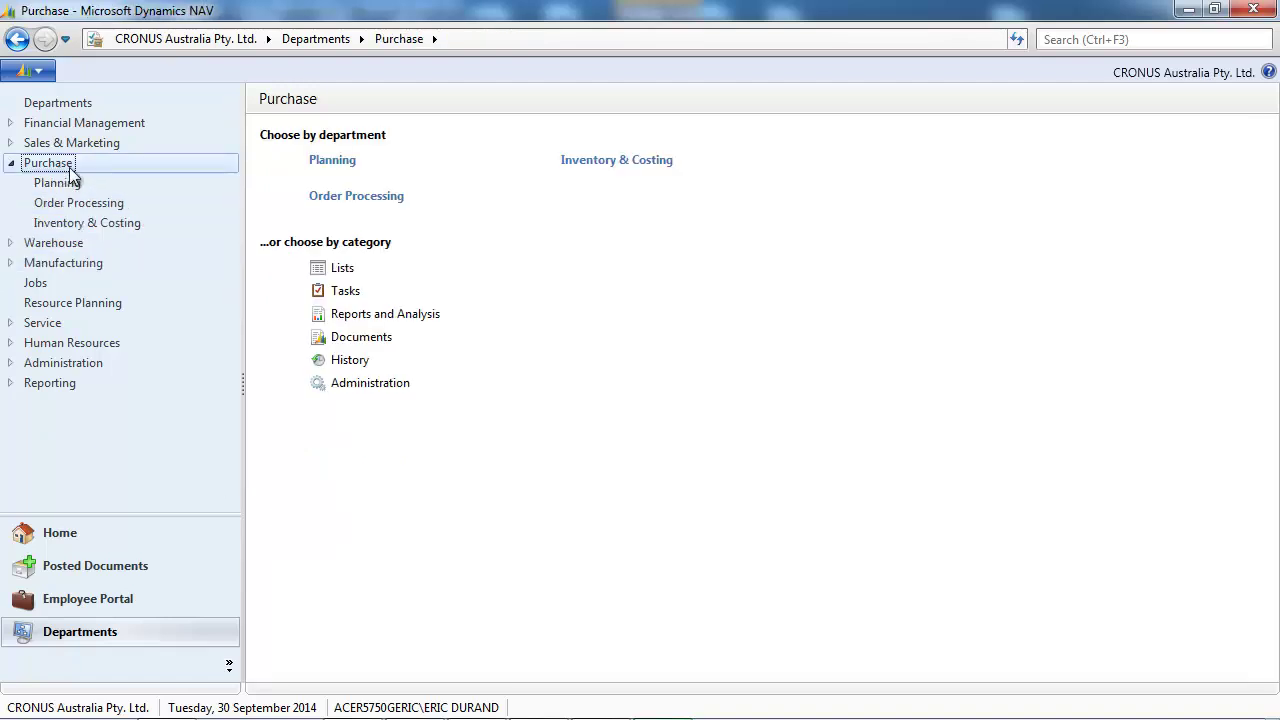
{"action": "left_click", "coordinate": [332, 161]}
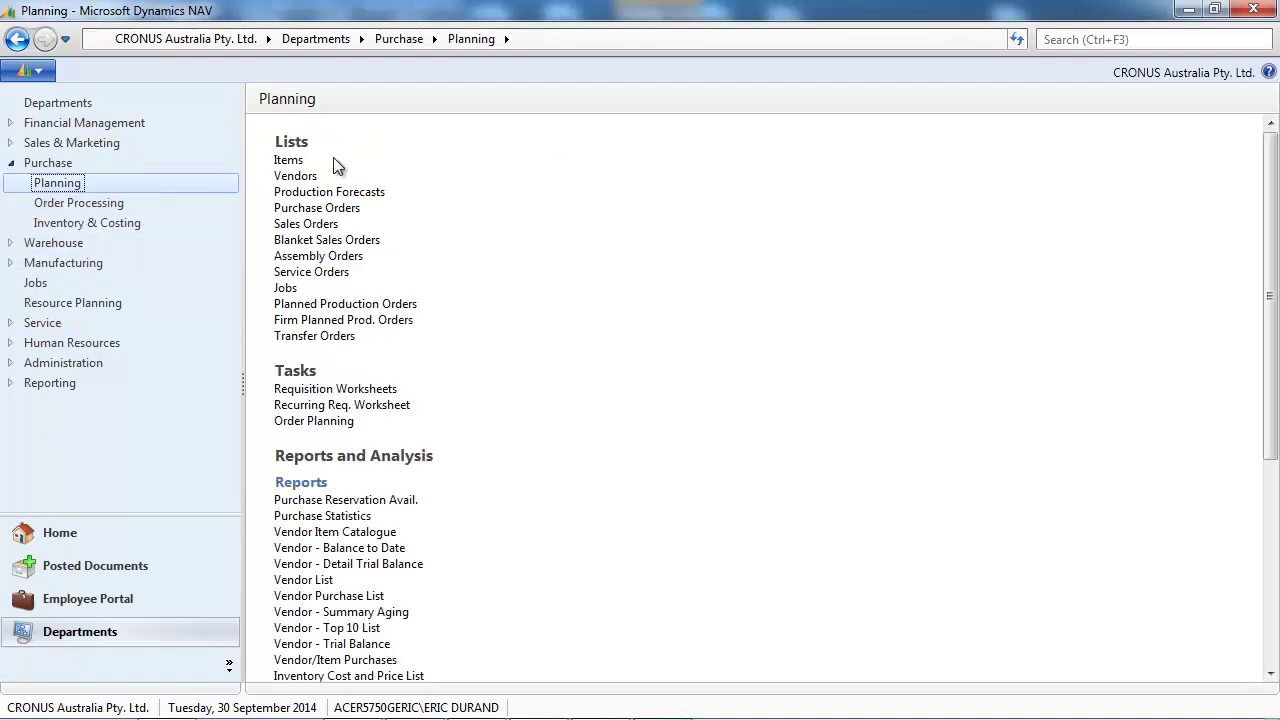
{"action": "left_click", "coordinate": [340, 390]}
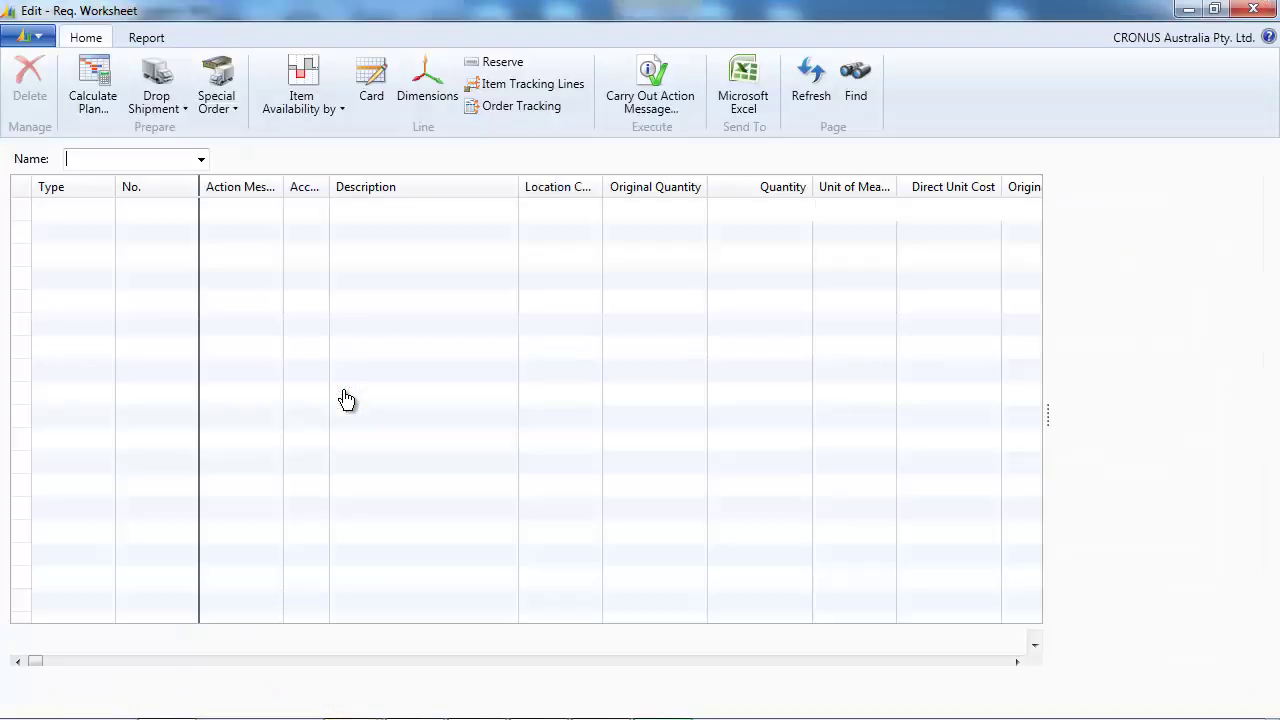
Step: Confirm Calculate Plan uses forecast 2014, then close the dialog unrun and the worksheet
{"action": "left_click", "coordinate": [97, 106]}
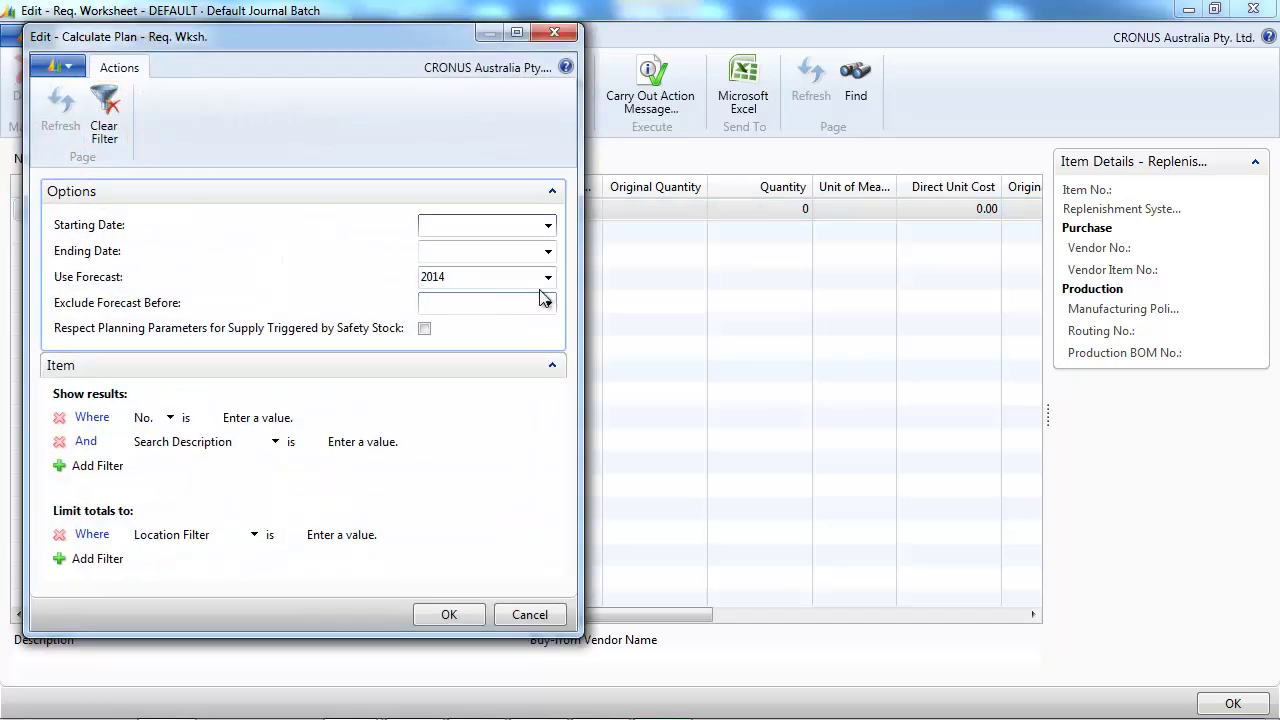
{"action": "left_click", "coordinate": [548, 279]}
{"action": "left_click", "coordinate": [548, 280]}
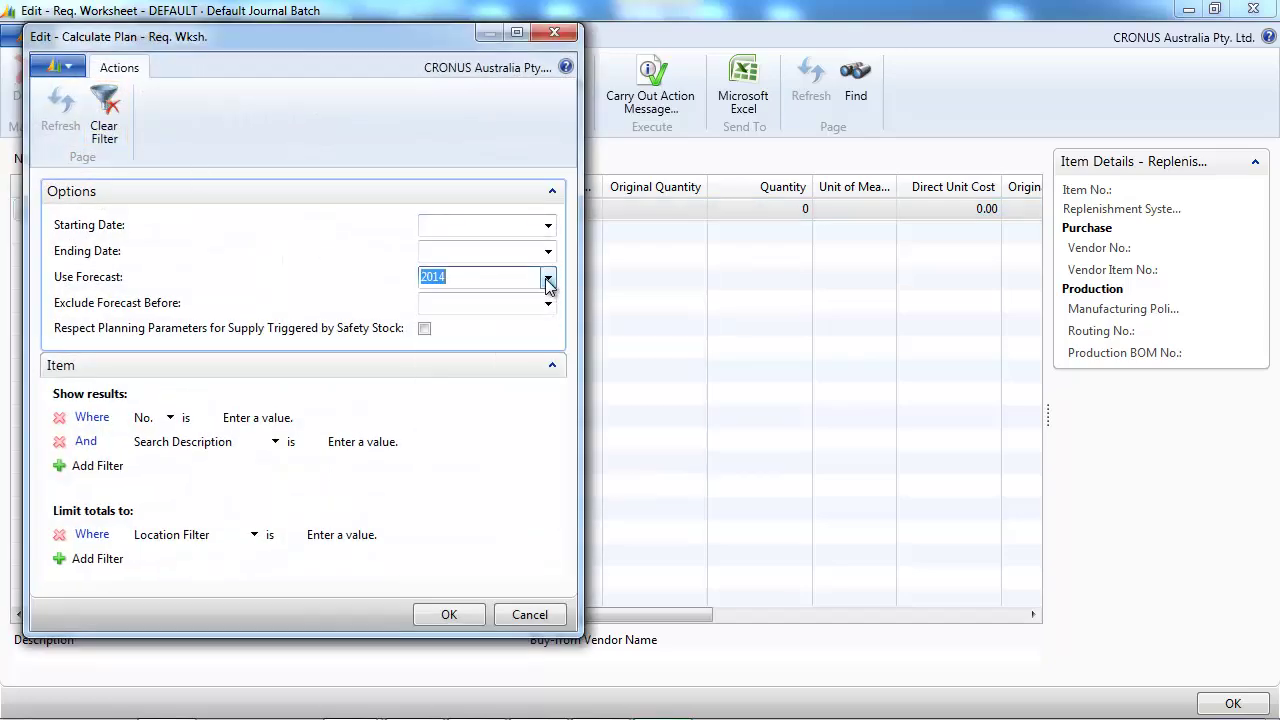
{"action": "left_click", "coordinate": [560, 35]}
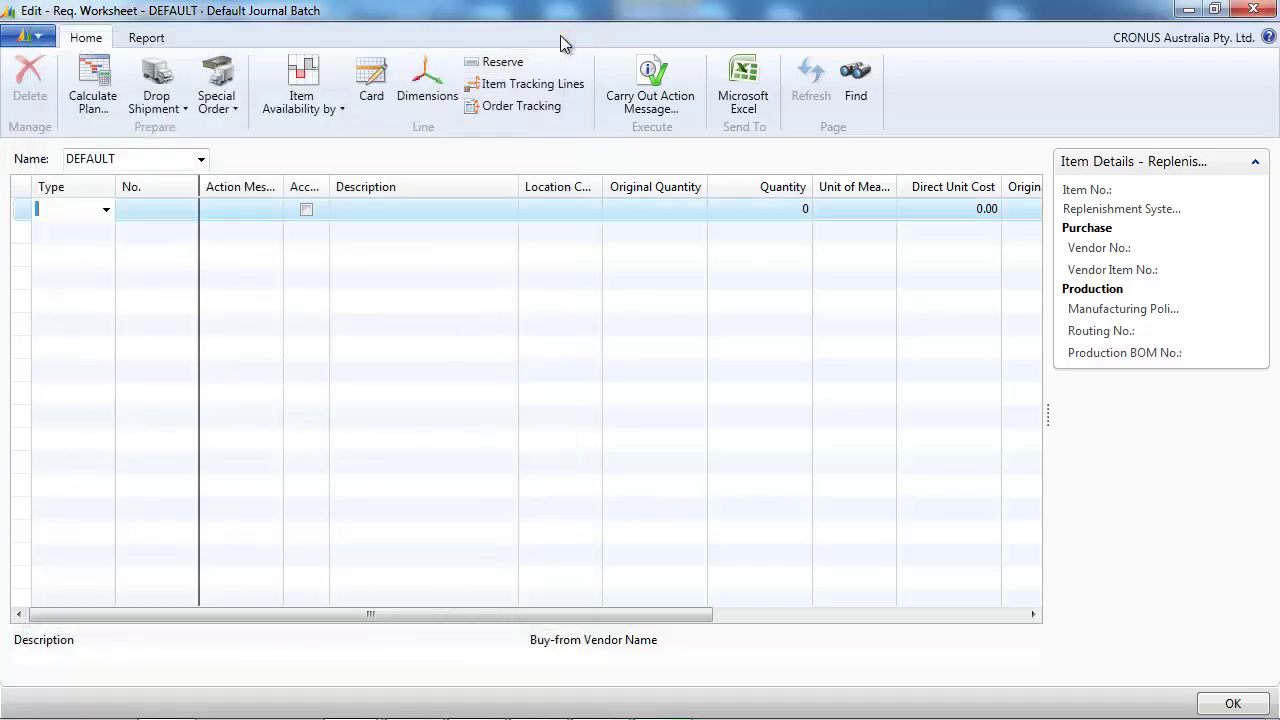
{"action": "key", "text": "Escape"}
{"action": "key", "text": "Escape"}
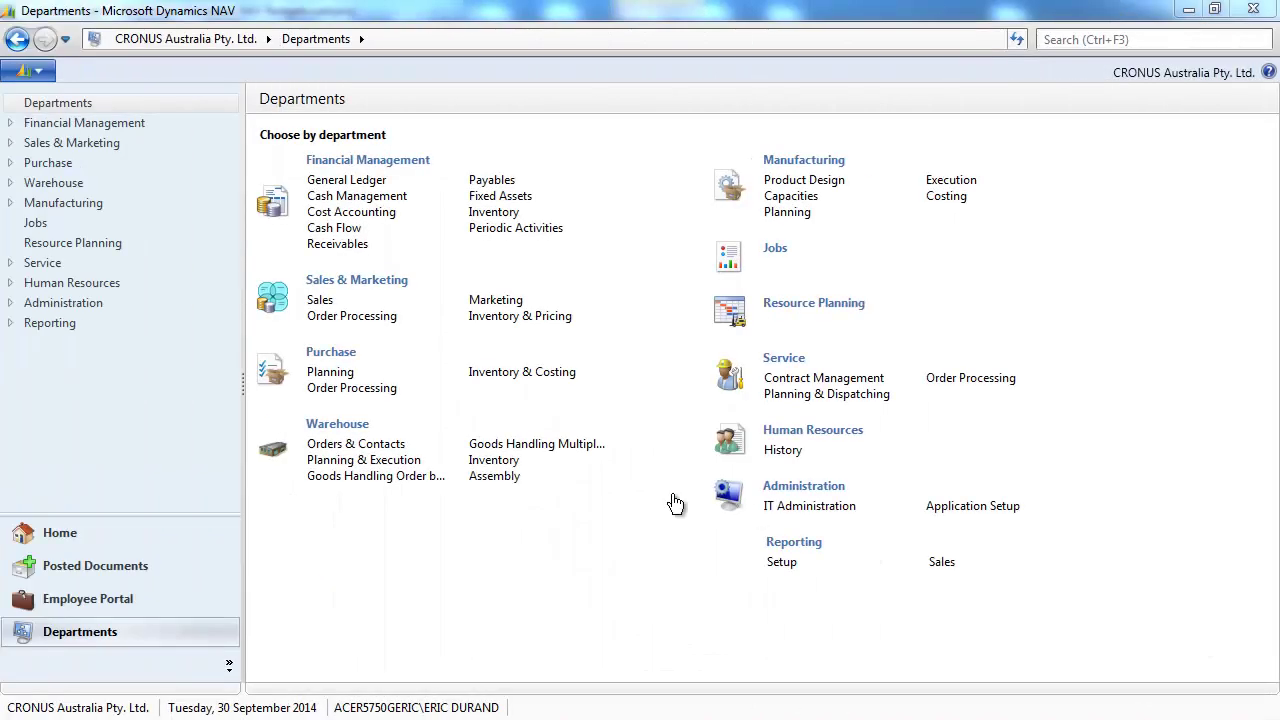
{"action": "left_click", "coordinate": [370, 284]}
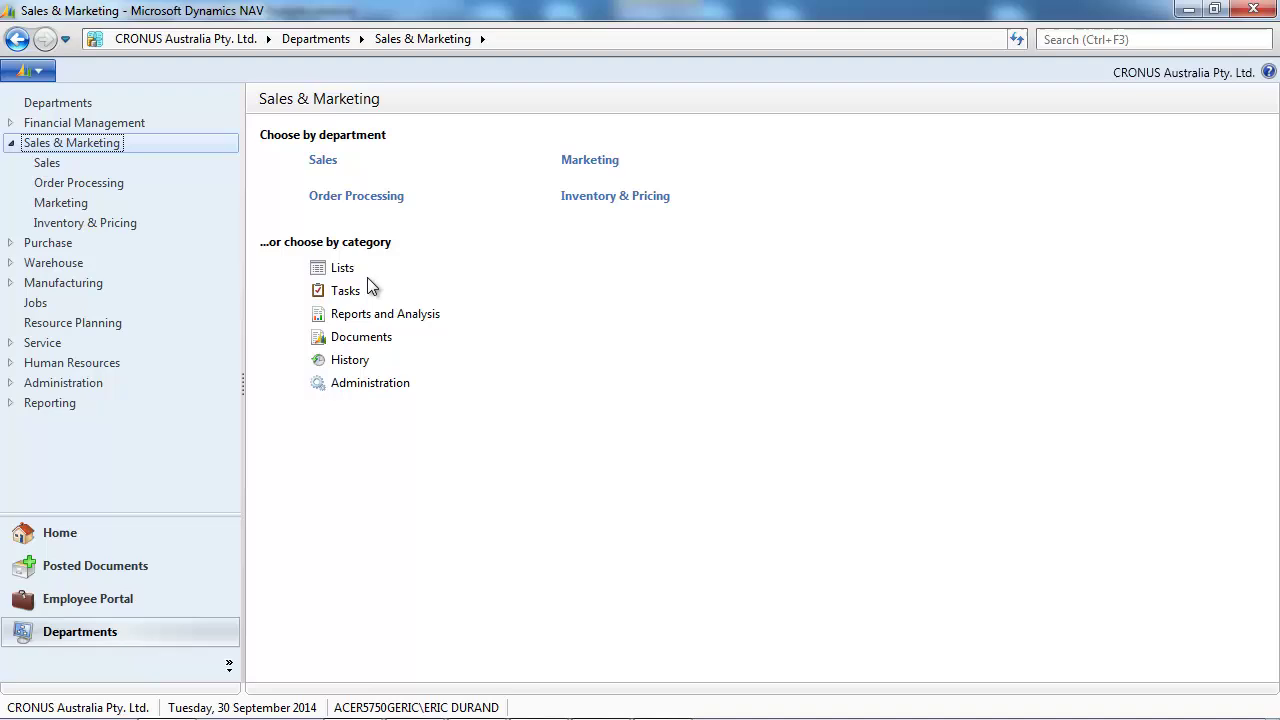
{"action": "left_click", "coordinate": [377, 315]}
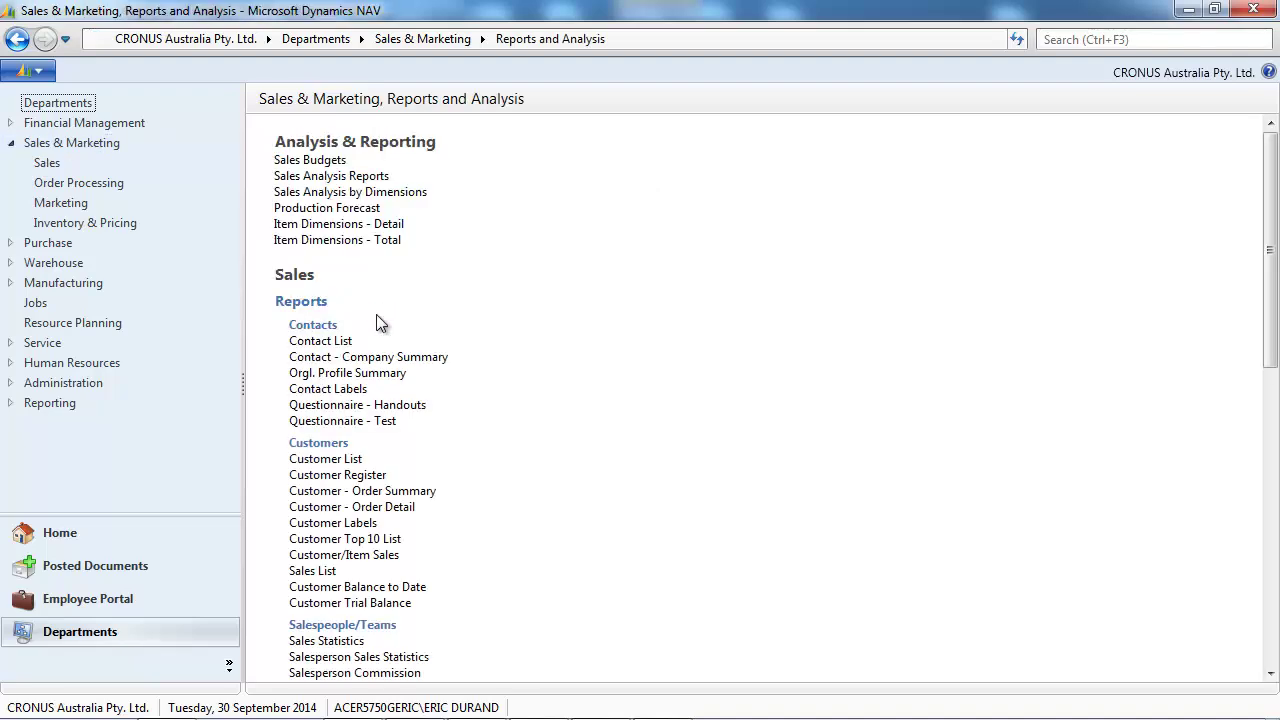
{"action": "left_click", "coordinate": [359, 178]}
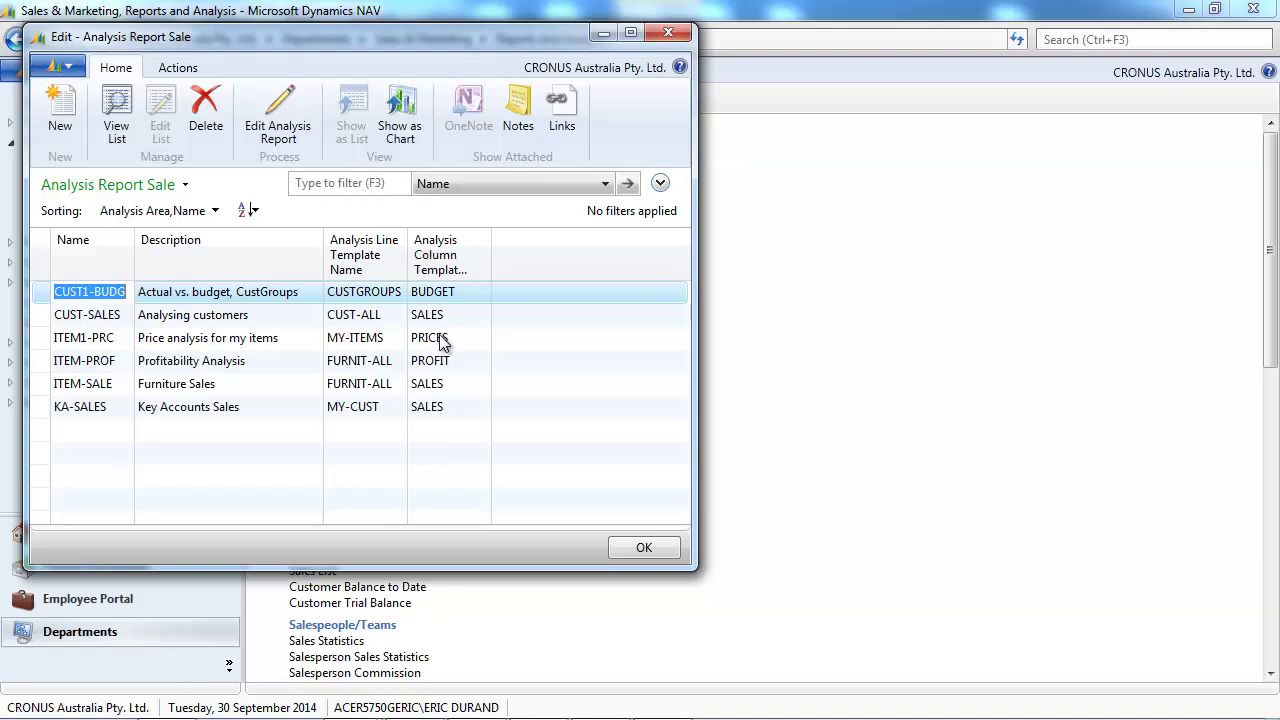
{"action": "left_click", "coordinate": [443, 340]}
{"action": "right_click", "coordinate": [443, 340]}
{"action": "left_click", "coordinate": [540, 259]}
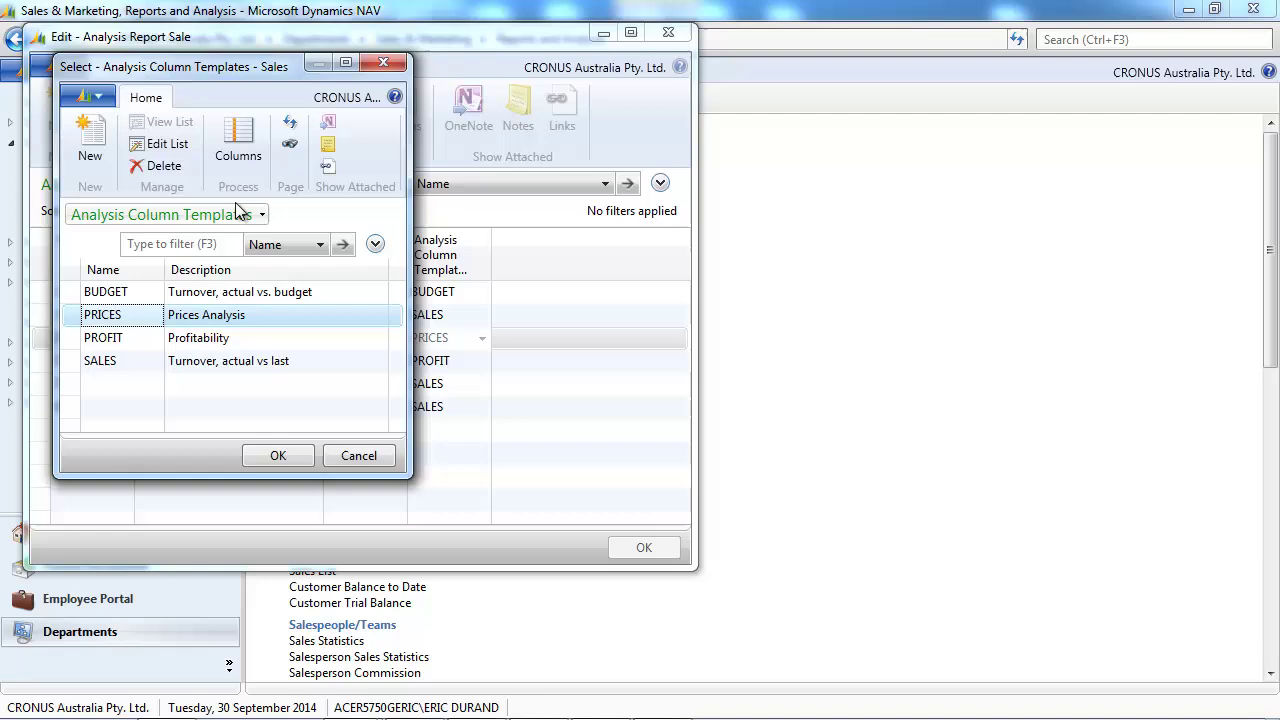
{"action": "left_click", "coordinate": [238, 156]}
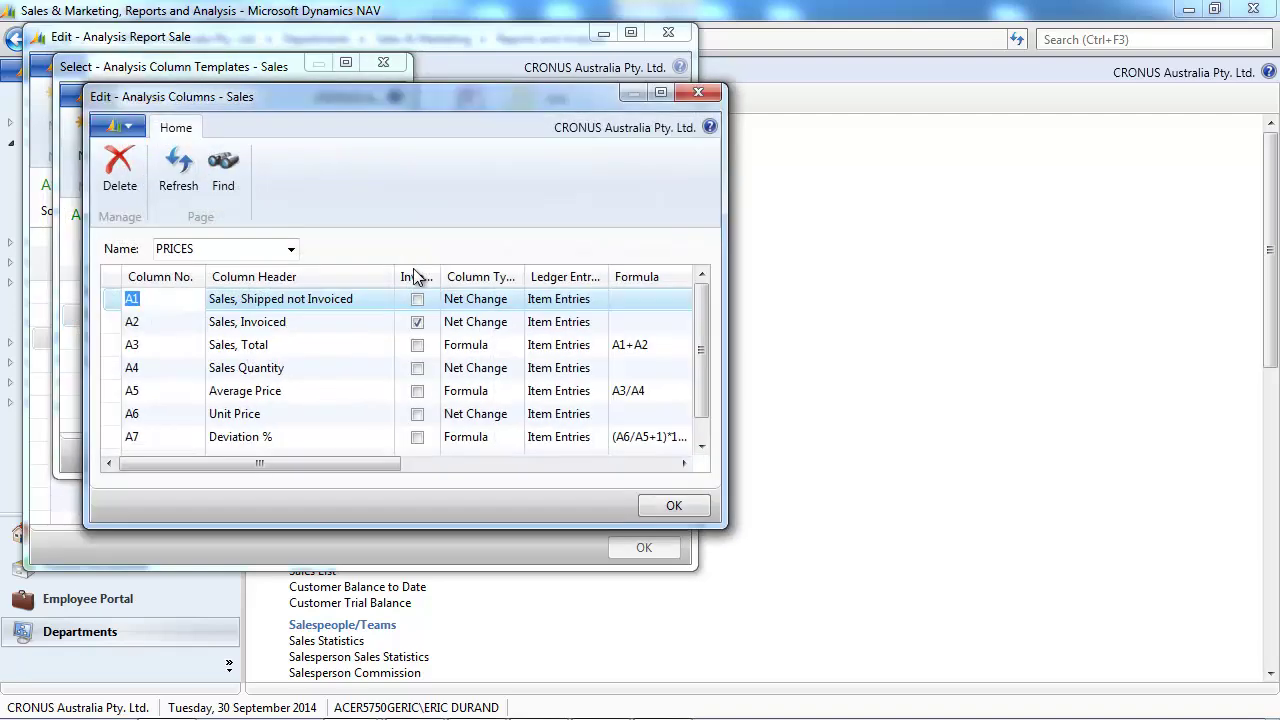
{"action": "left_click", "coordinate": [586, 321]}
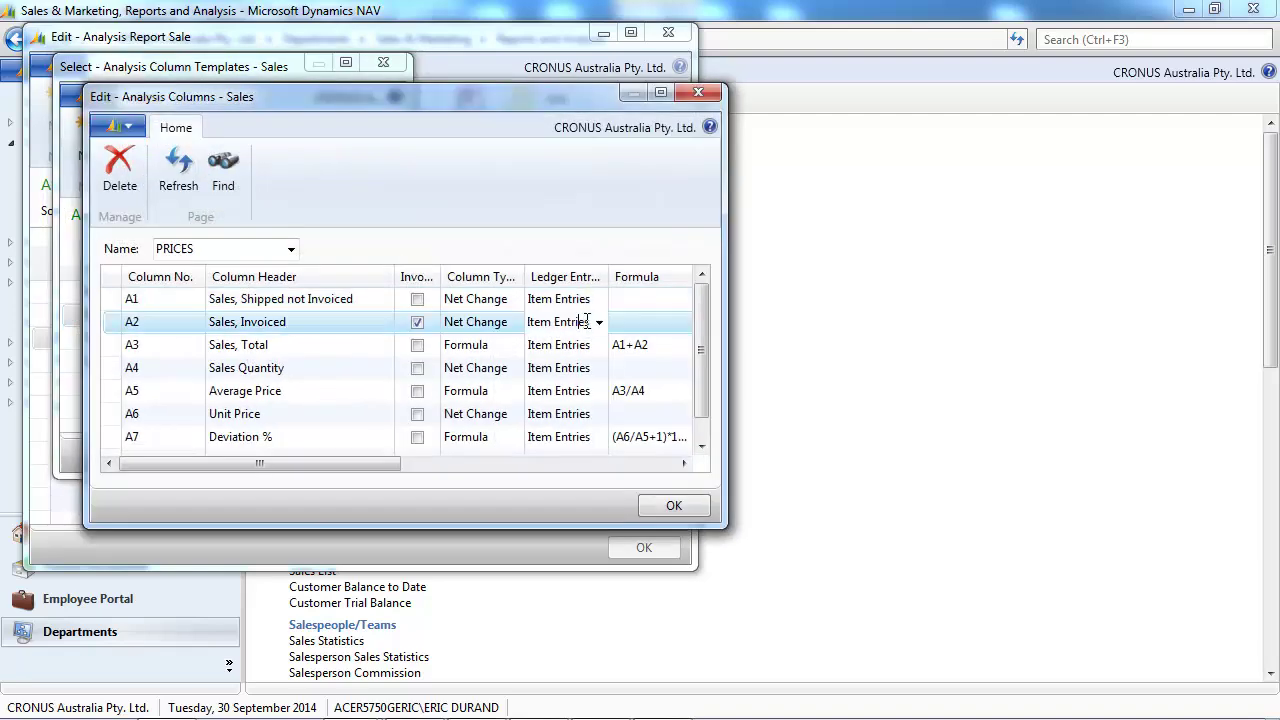
{"action": "left_click", "coordinate": [600, 323]}
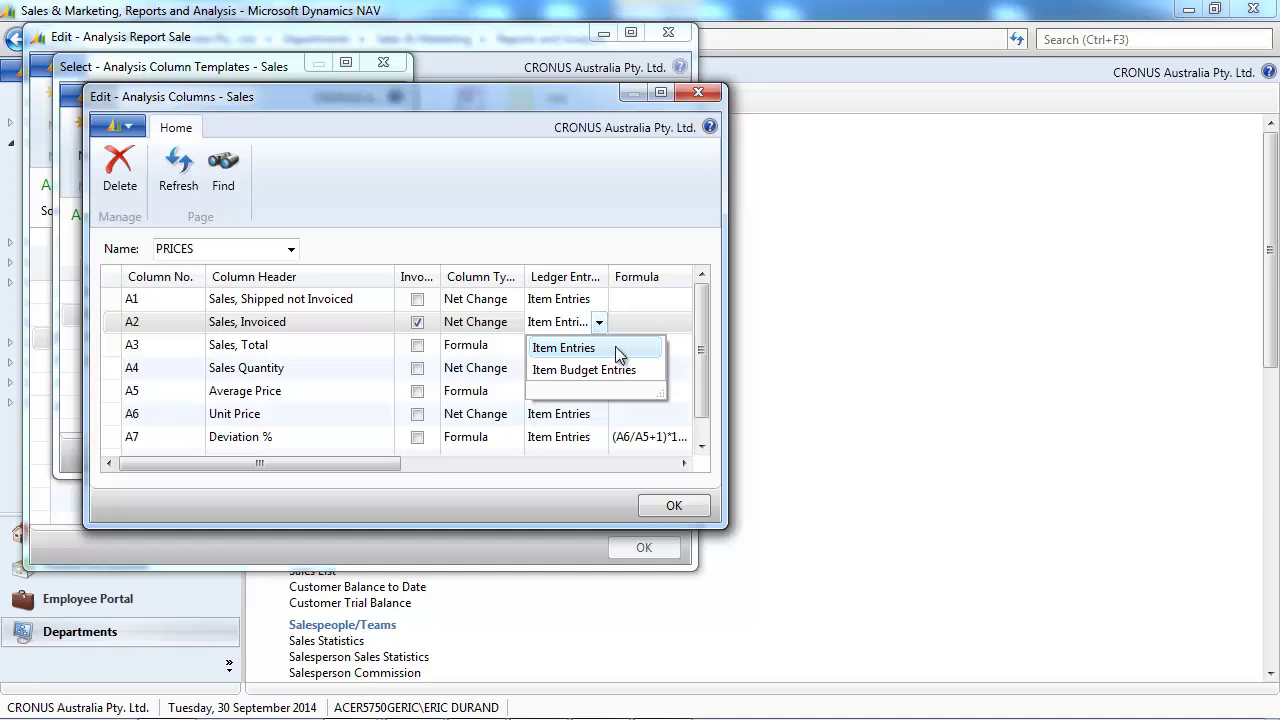
{"action": "left_click", "coordinate": [702, 89]}
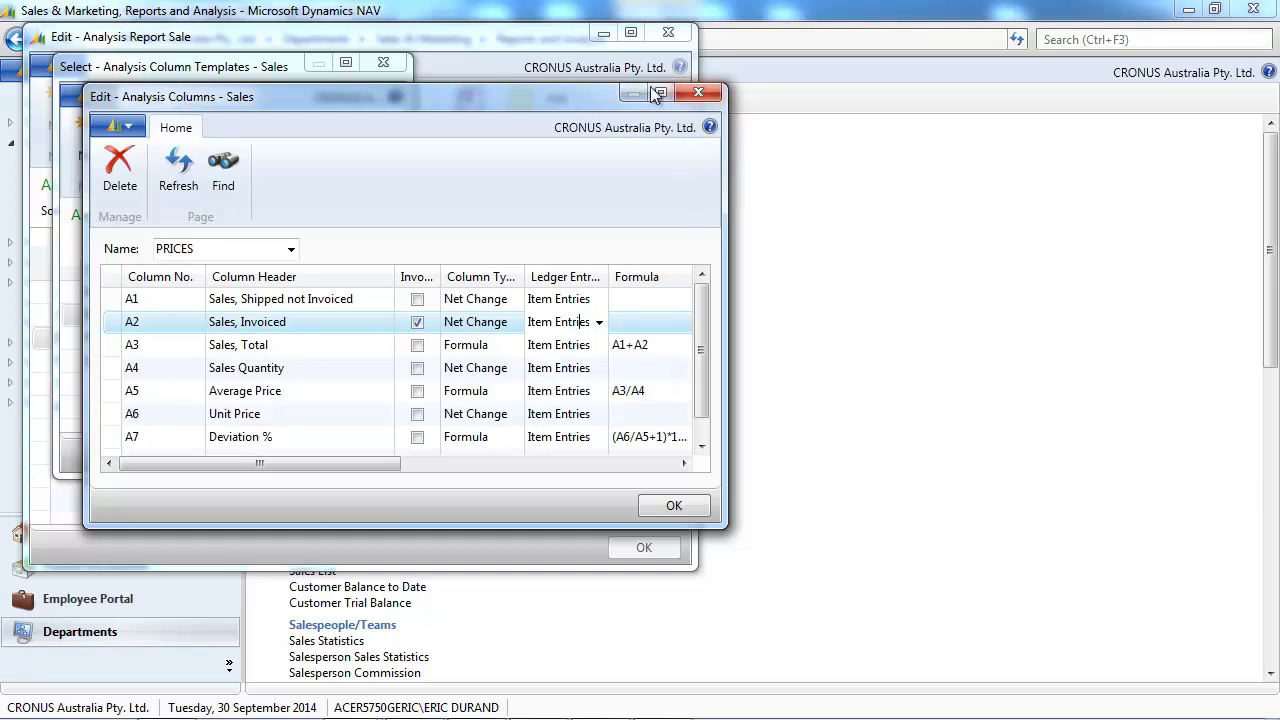
{"action": "left_click", "coordinate": [700, 91]}
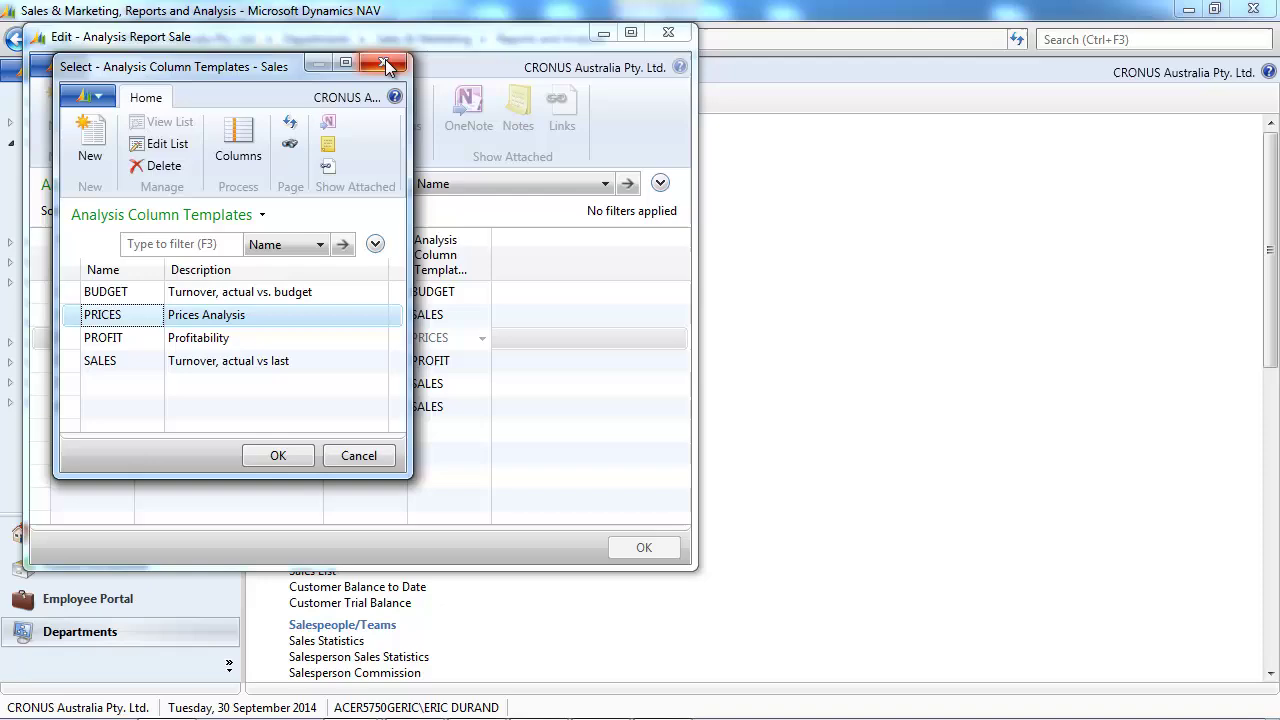
{"action": "left_click", "coordinate": [384, 62]}
{"action": "left_click", "coordinate": [676, 34]}
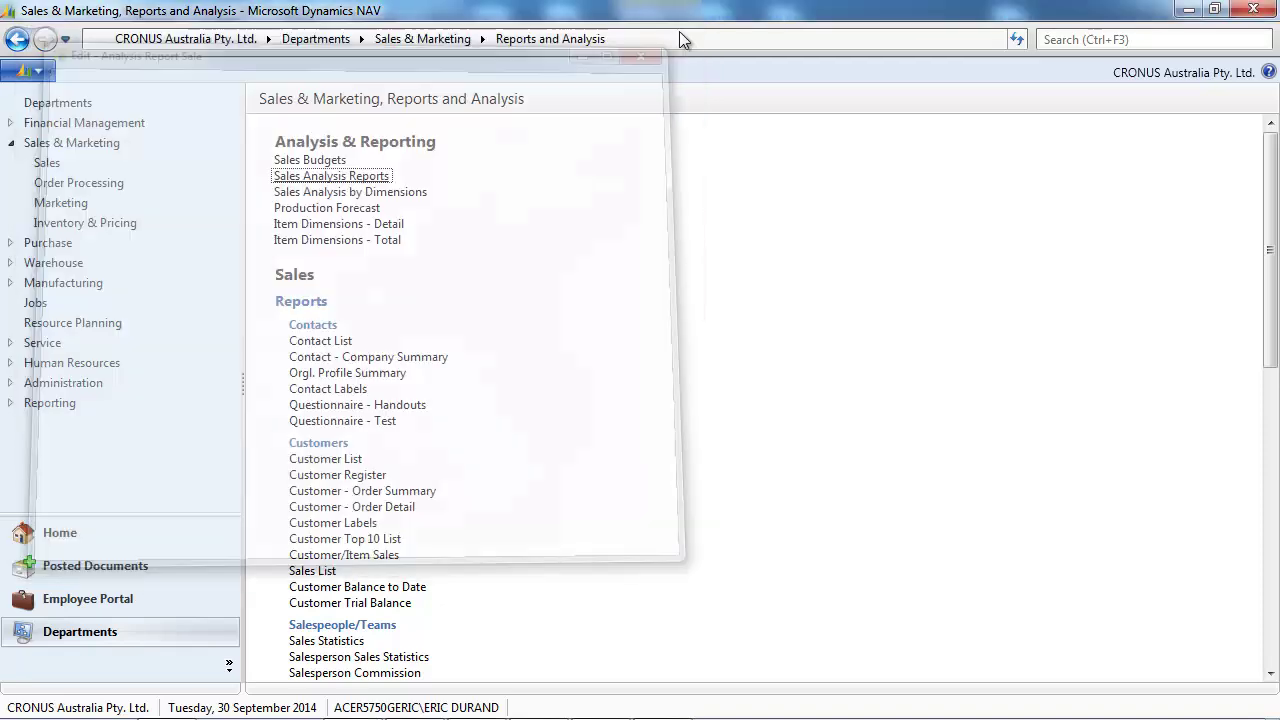
{"action": "left_click", "coordinate": [338, 37]}
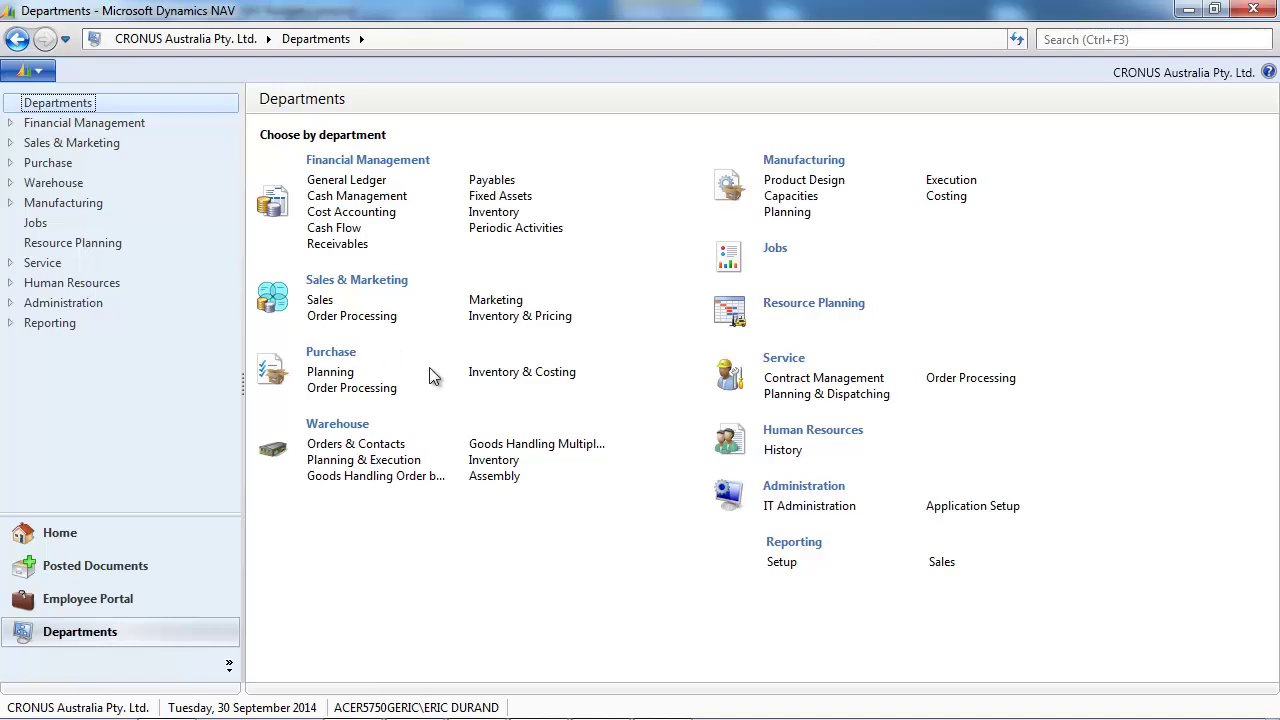
Step: Glance at Purchase > Reports and Analysis, then return to Departments and open Financial Management
{"action": "left_click", "coordinate": [347, 356]}
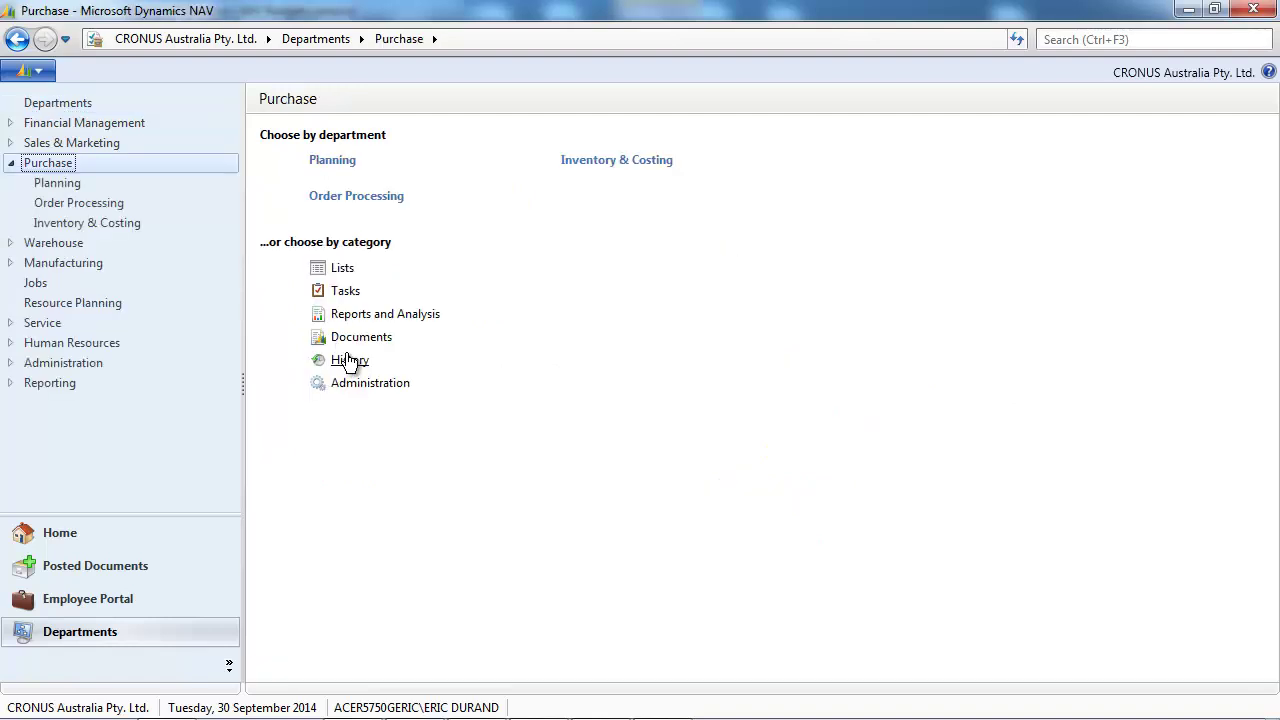
{"action": "left_click", "coordinate": [372, 314]}
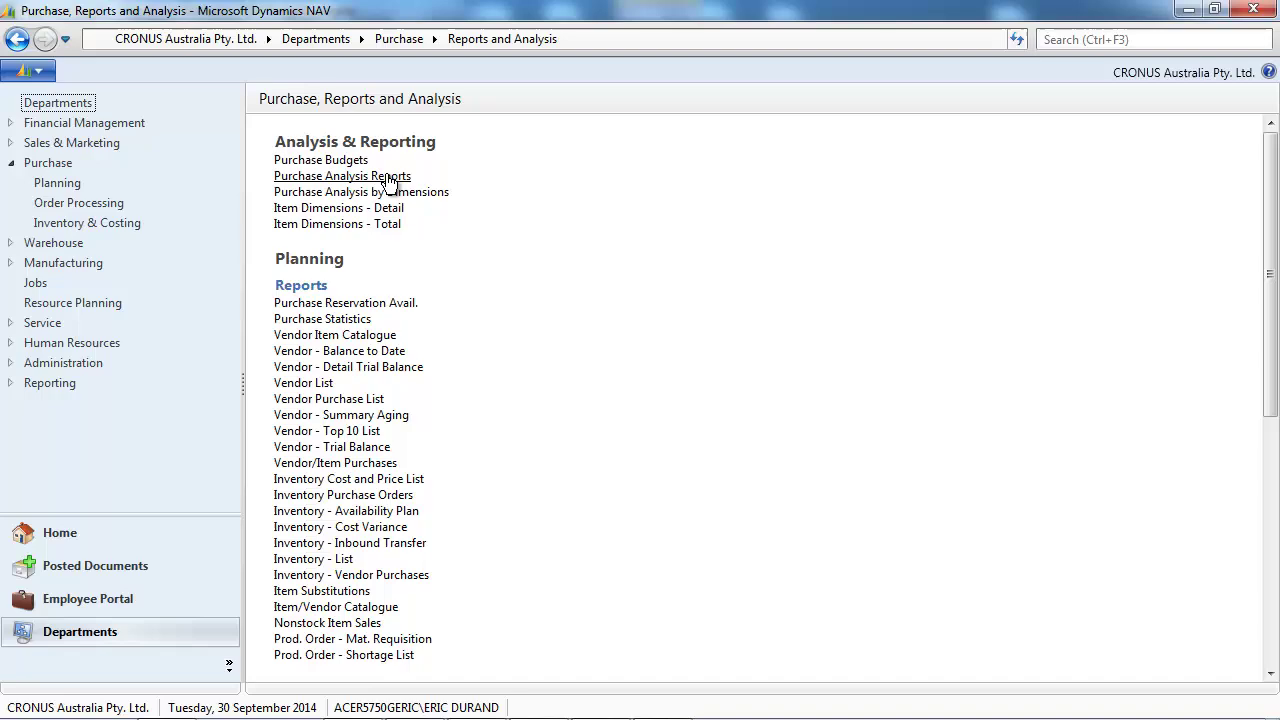
{"action": "left_click", "coordinate": [340, 38]}
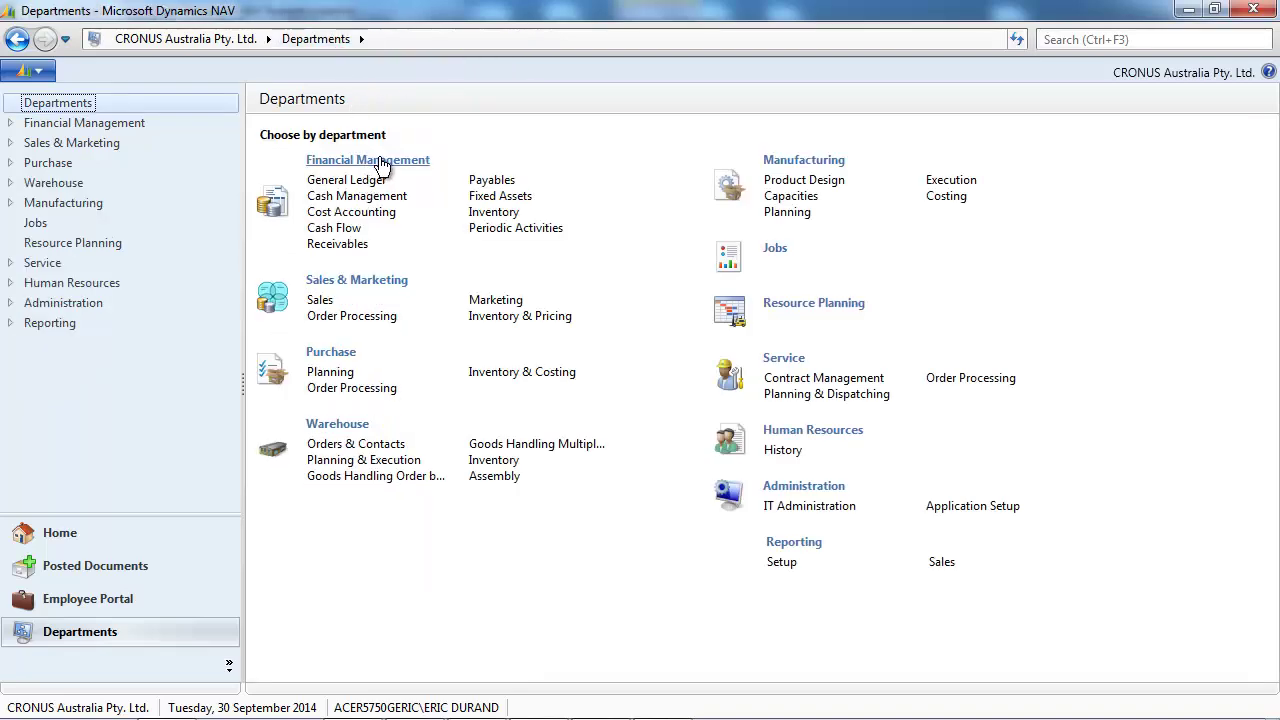
{"action": "left_click", "coordinate": [381, 162]}
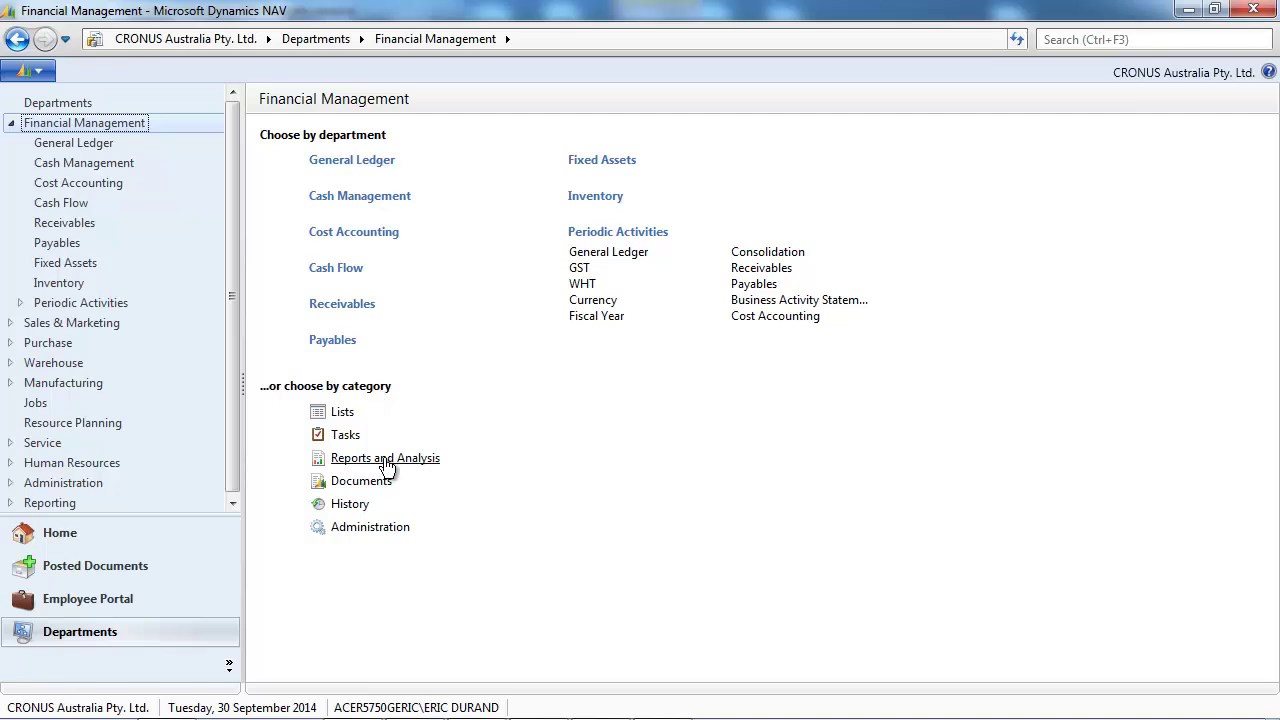
Step: Open the CAMPAIGN account schedule's BUDGANALYS column layout and inspect column B's Ledger Entry Type options
{"action": "left_click", "coordinate": [385, 460]}
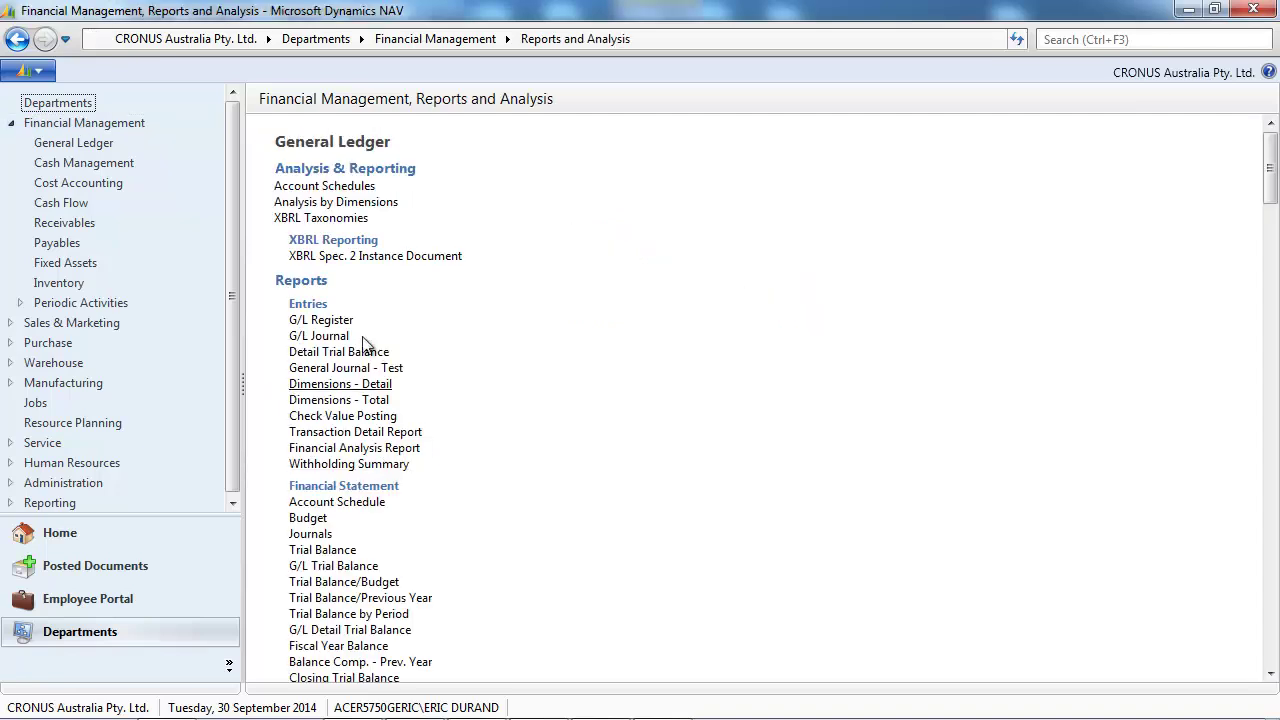
{"action": "left_click", "coordinate": [348, 189]}
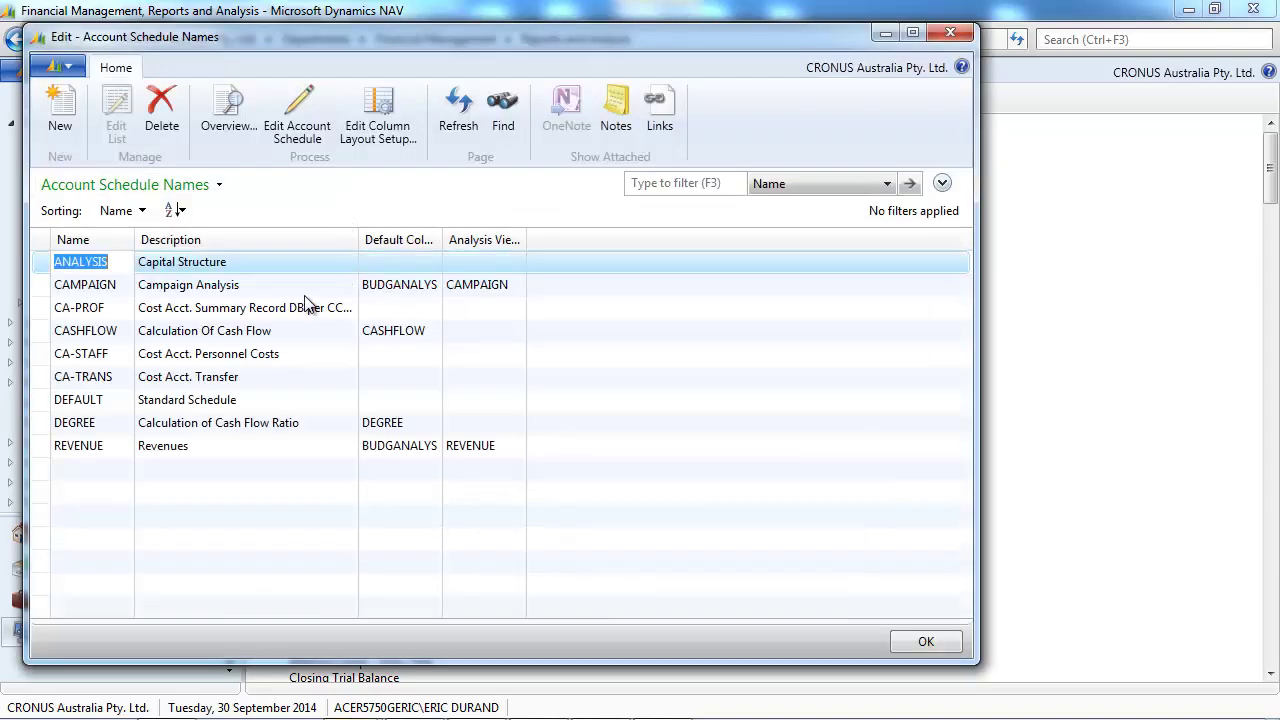
{"action": "left_click", "coordinate": [304, 293]}
{"action": "left_click", "coordinate": [368, 141]}
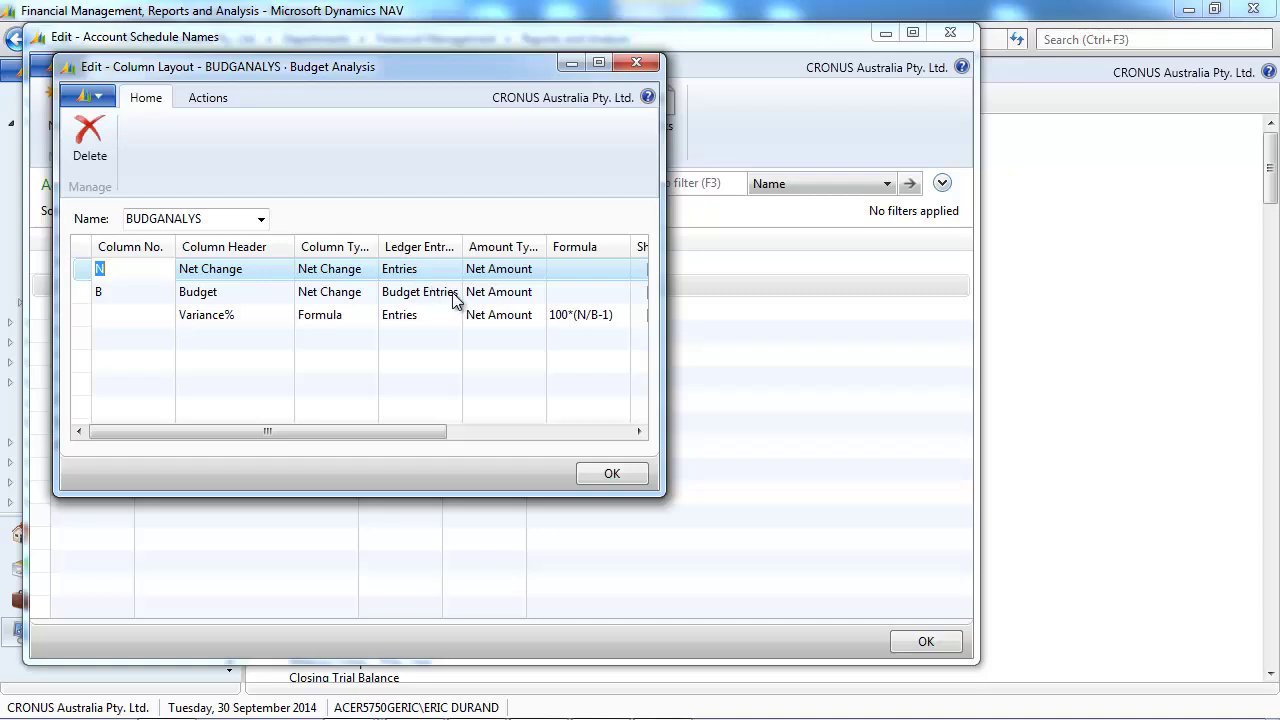
{"action": "left_click", "coordinate": [455, 299]}
{"action": "left_click", "coordinate": [454, 293]}
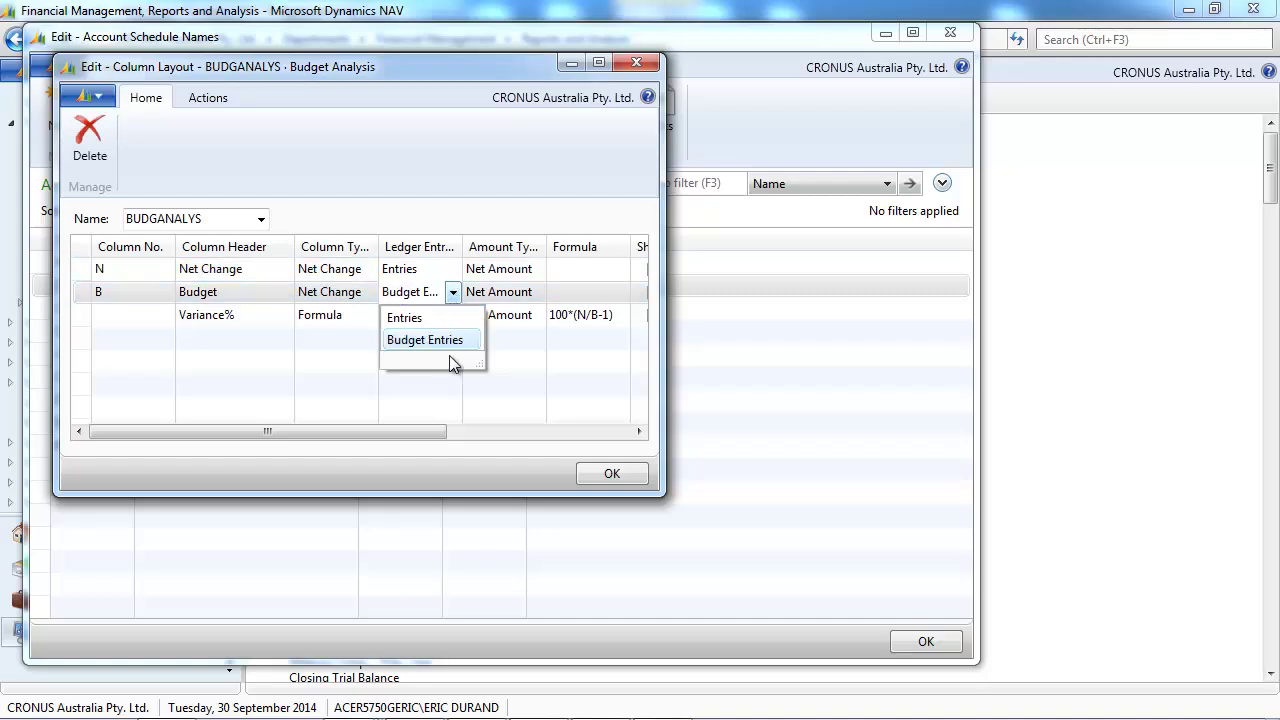